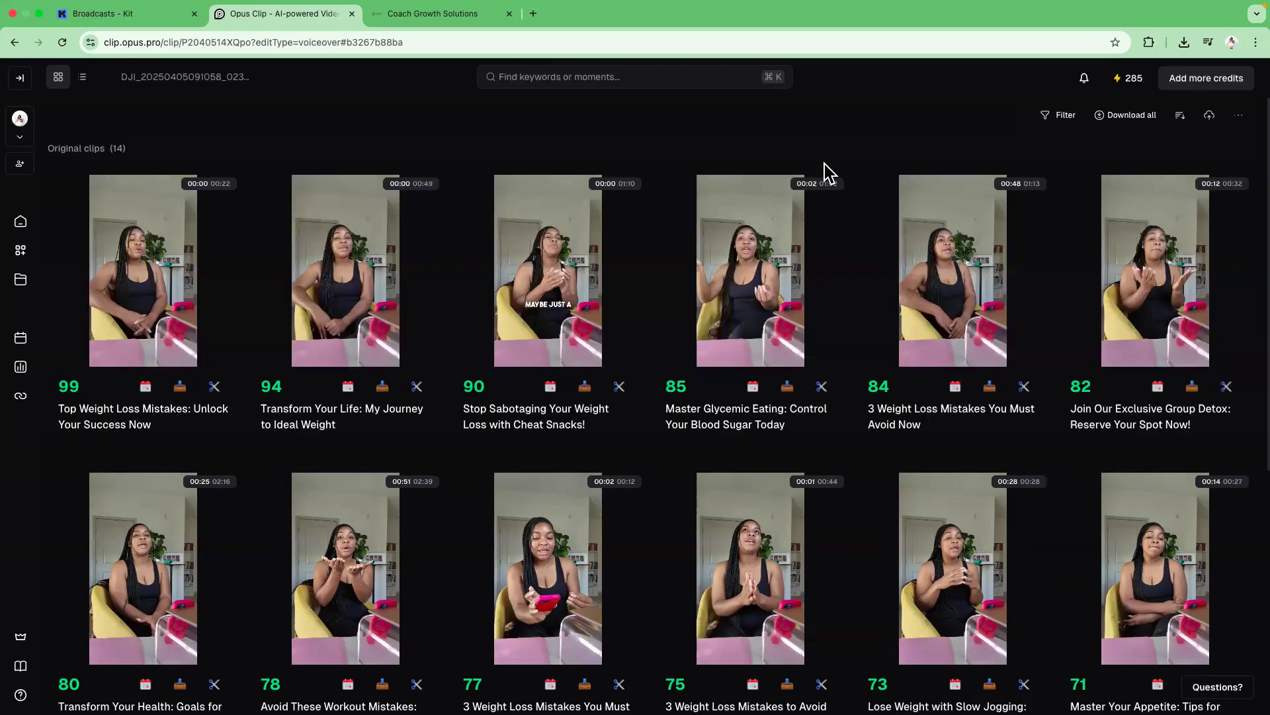
mouse_move(180, 243)
left_click(20, 221)
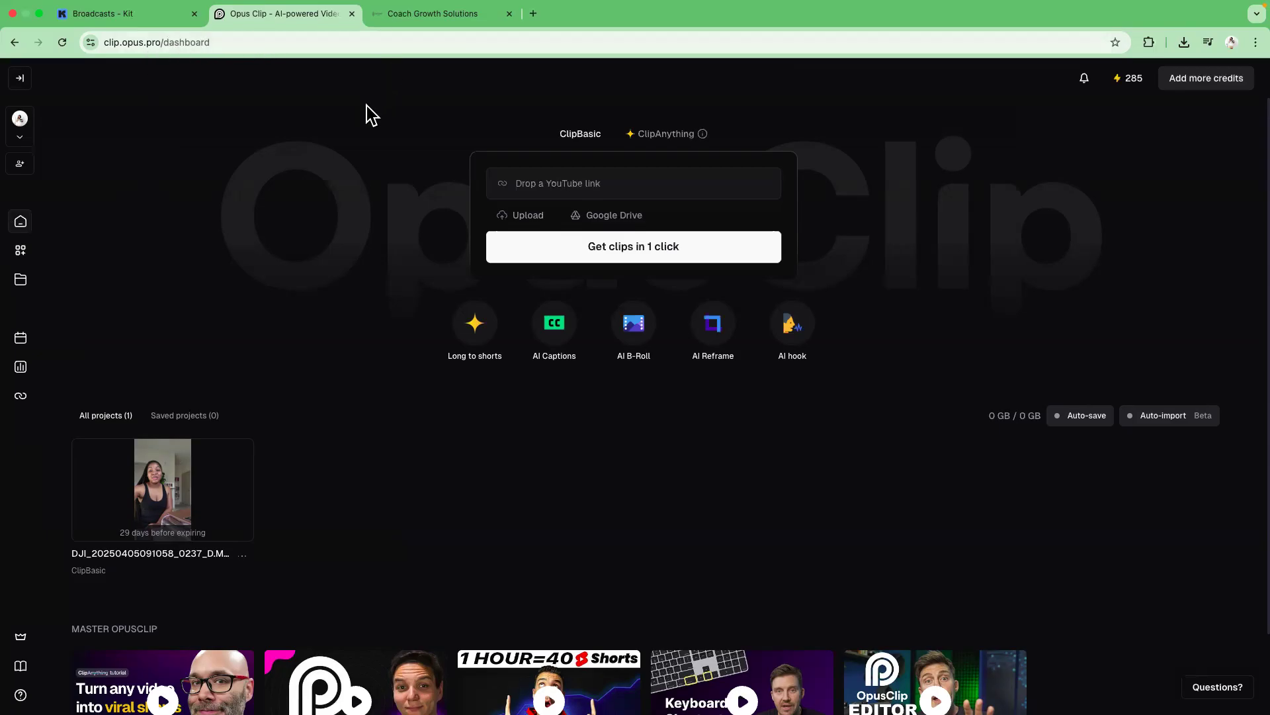
left_click(526, 215)
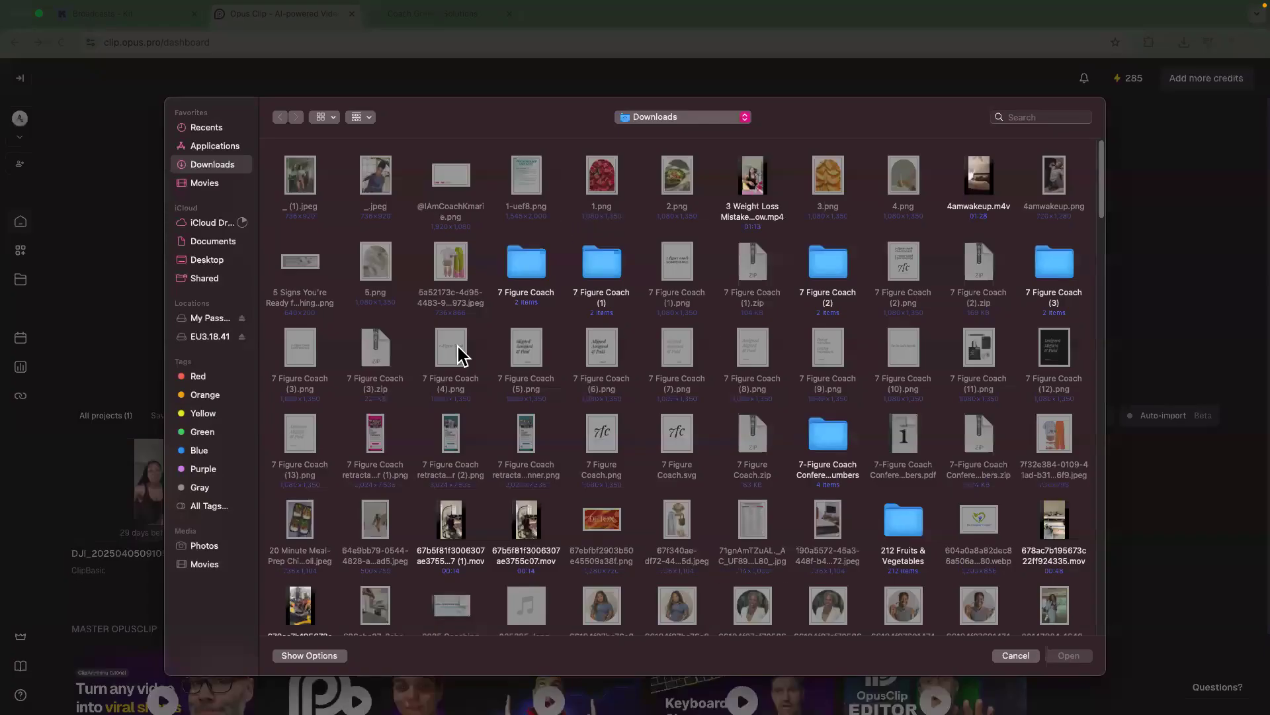
left_click(1015, 655)
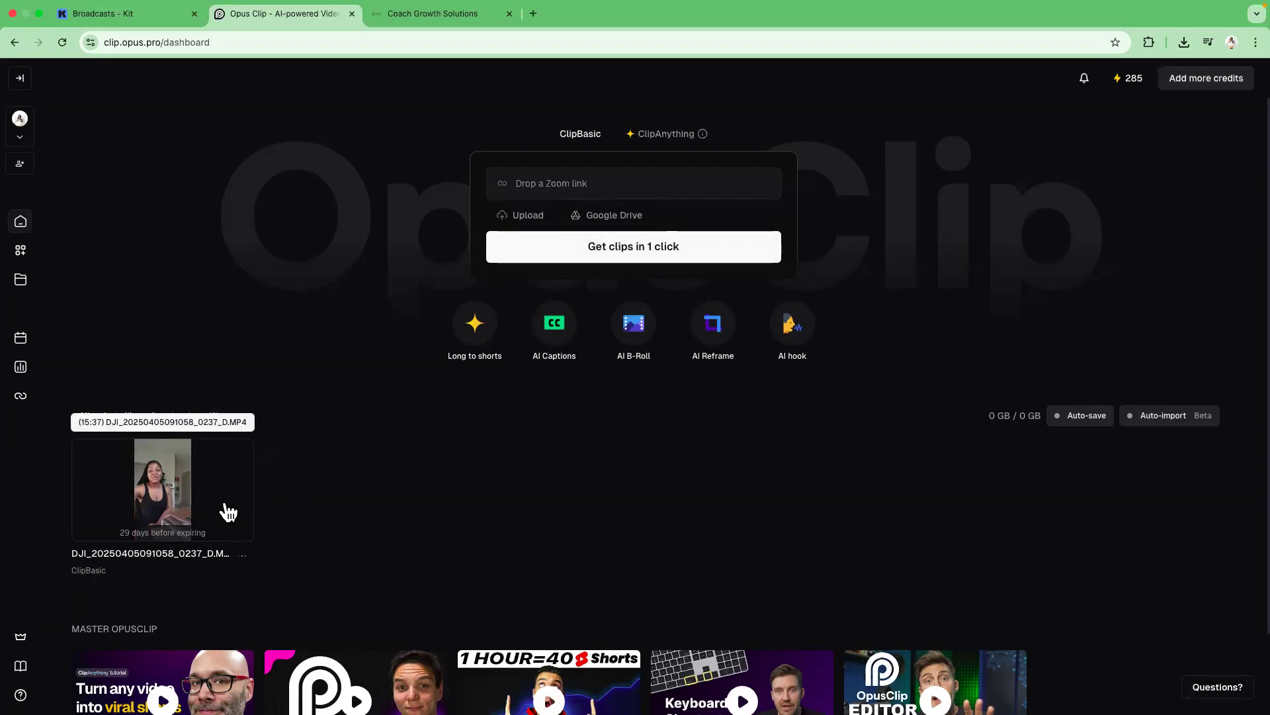
Reopen the video project and preview the top-scoring clip.
left_click(203, 471)
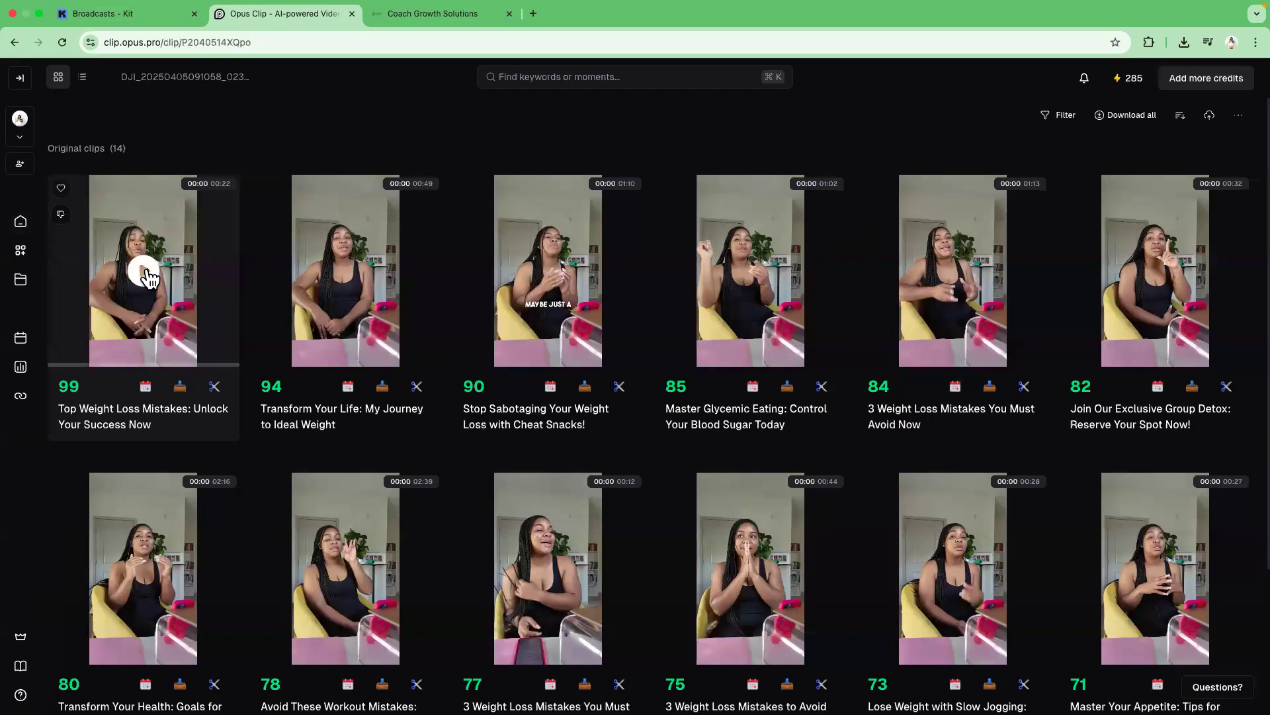
left_click(147, 274)
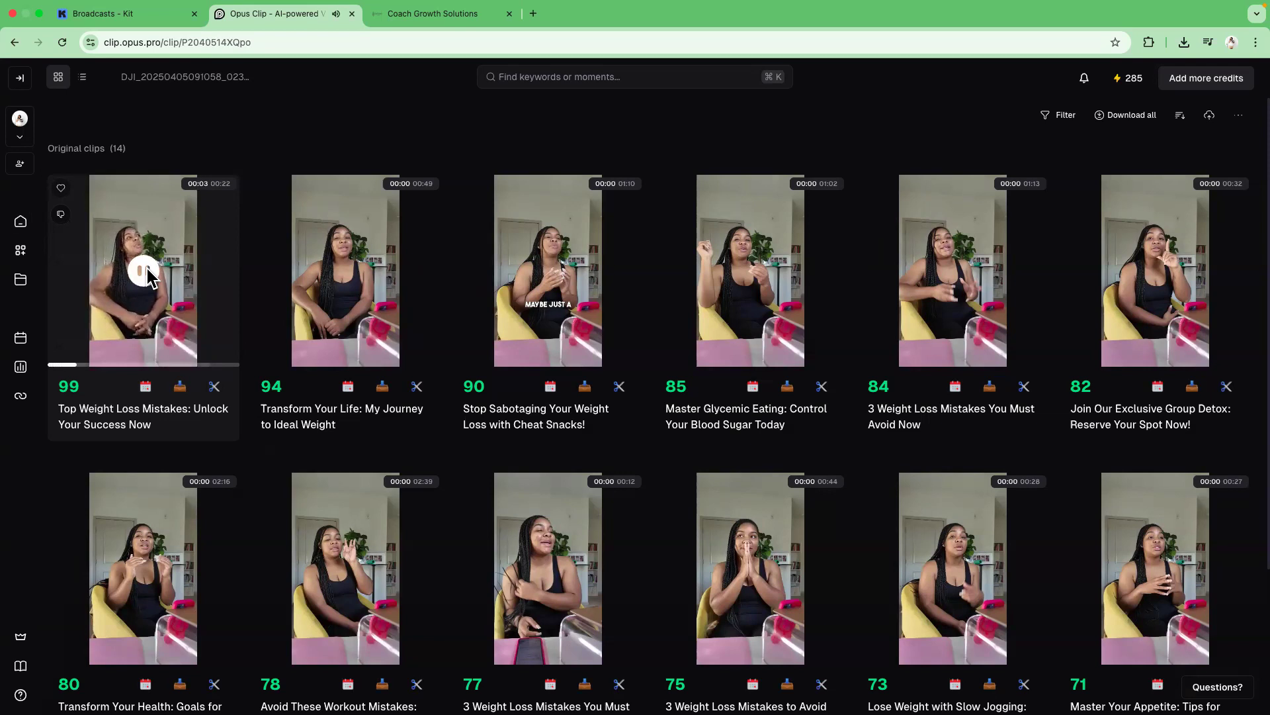
left_click(147, 274)
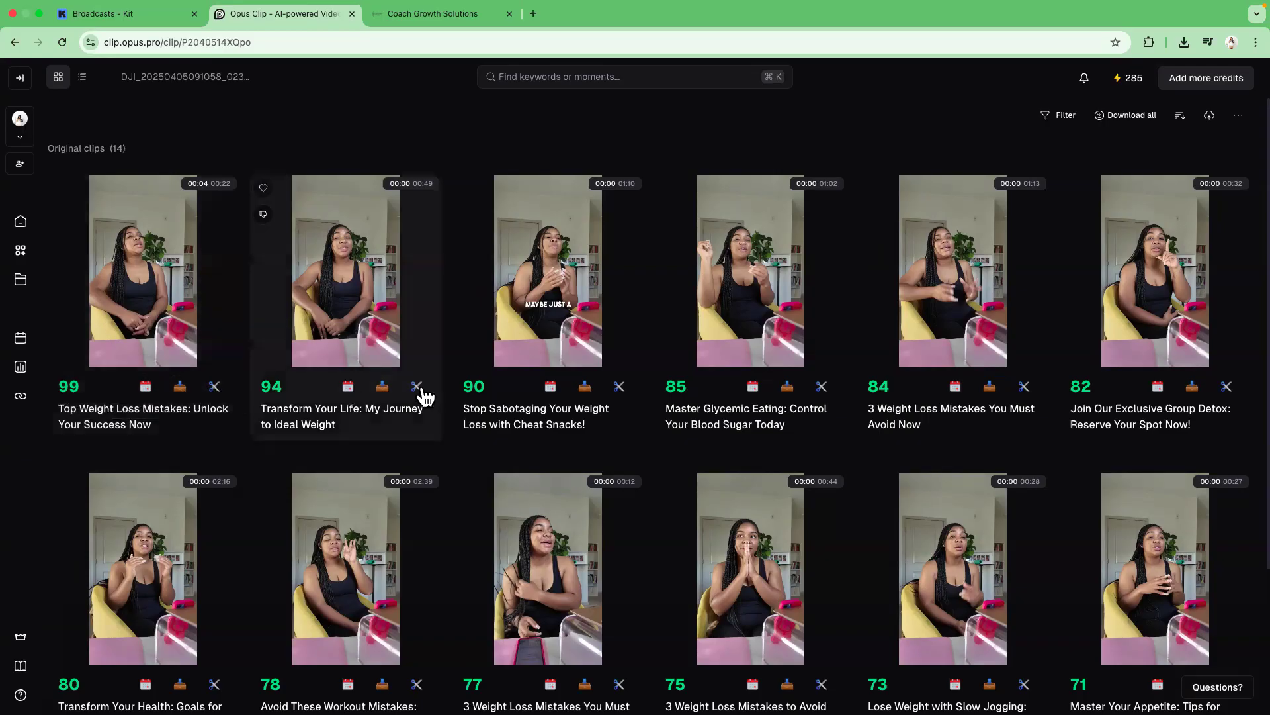
Scroll through the project's generated clips to review their titles and scores.
scroll(893, 441, "down", 3)
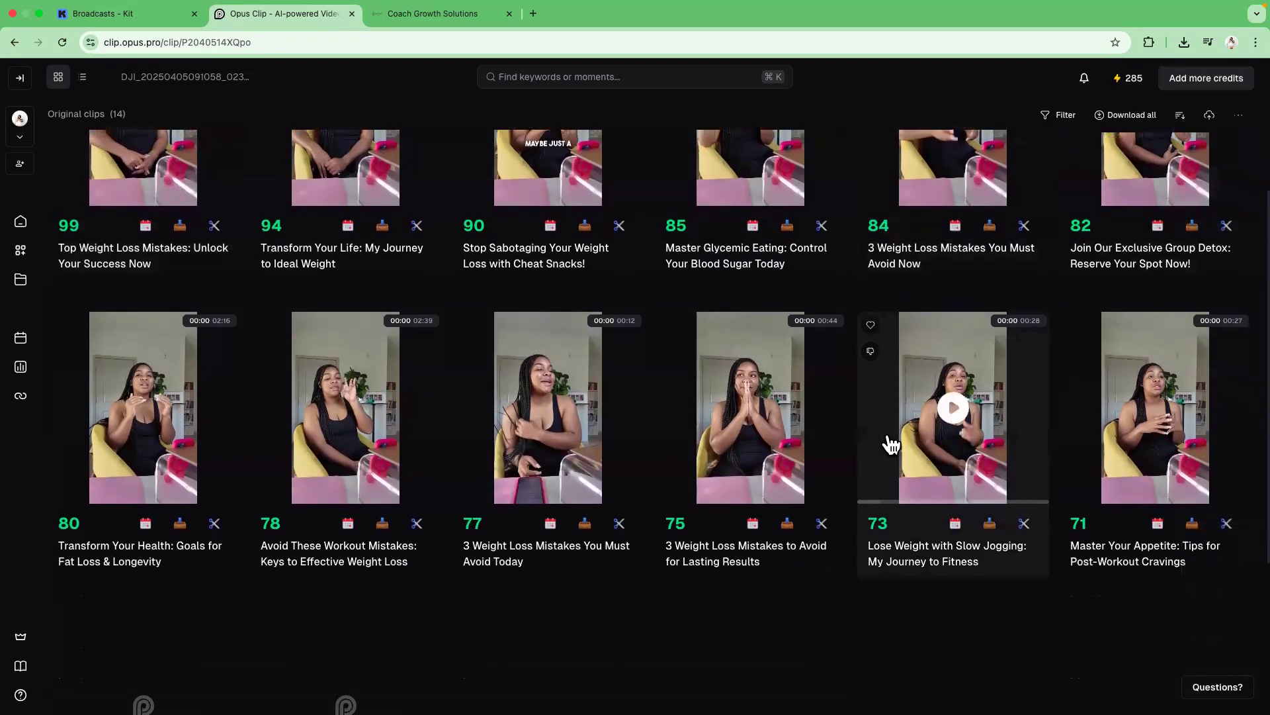
scroll(890, 442, "down", 3)
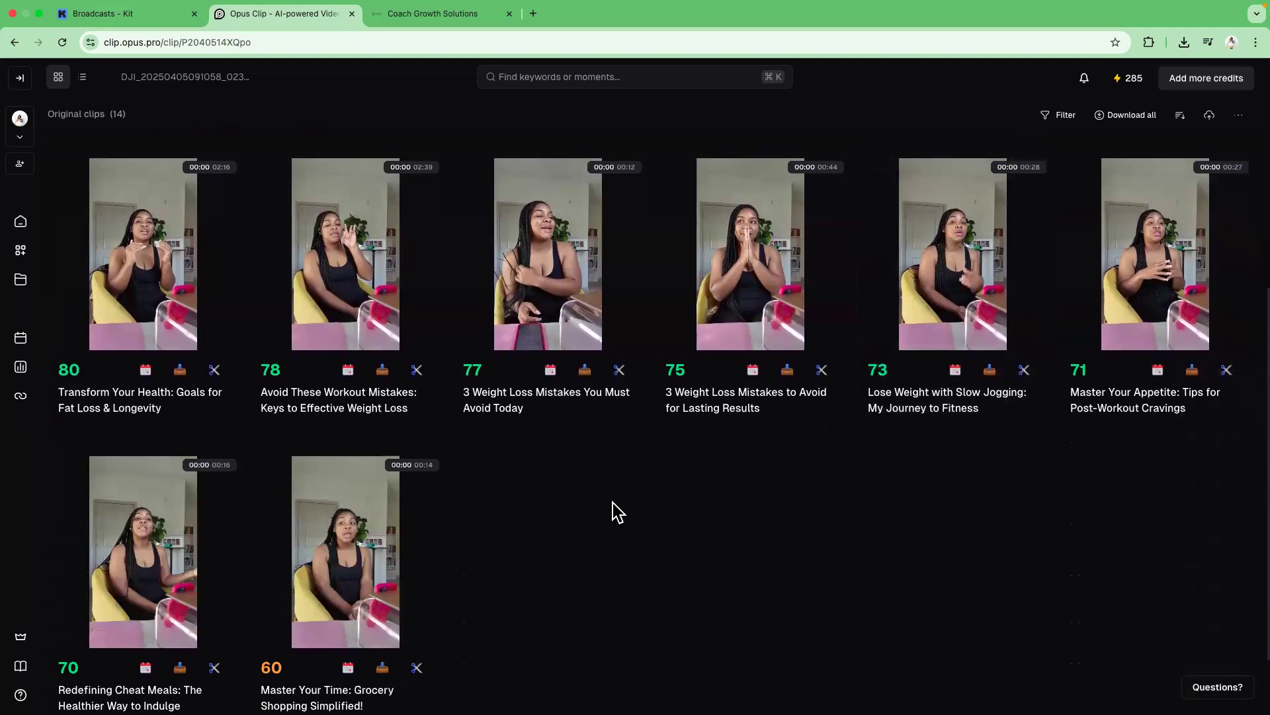
scroll(593, 510, "up", 5)
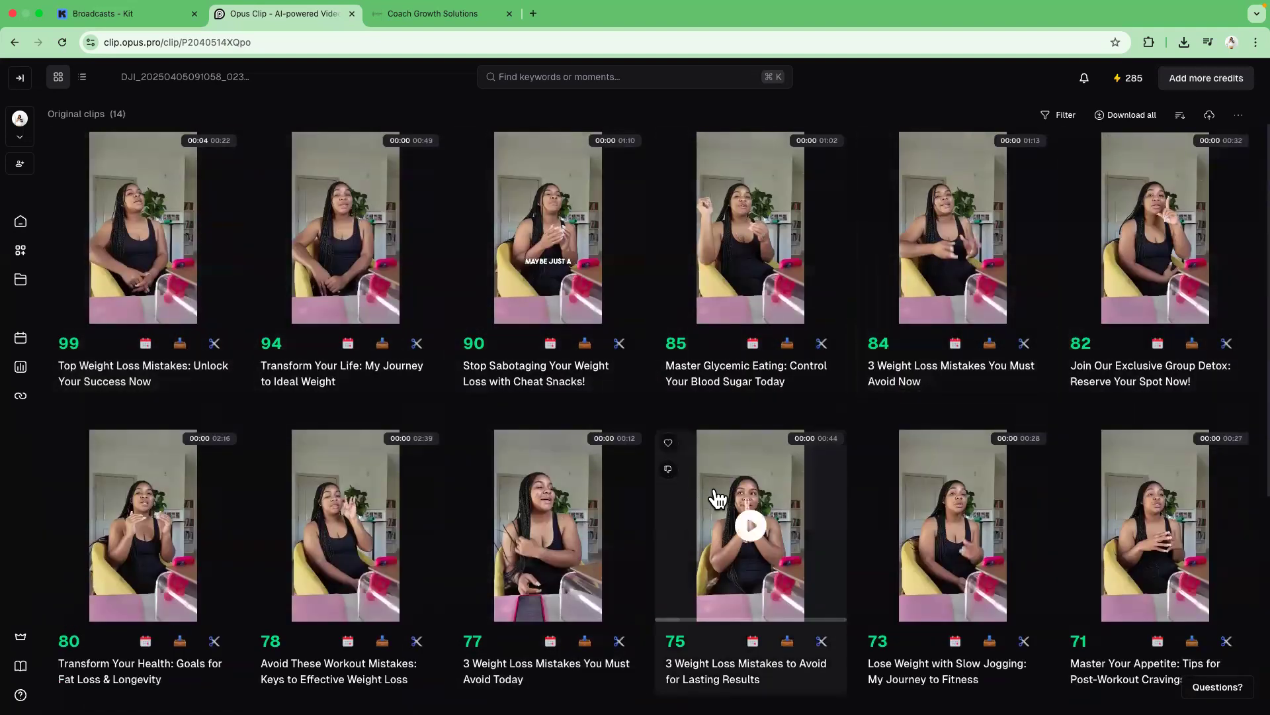
scroll(668, 513, "down", 3)
scroll(503, 370, "up", 5)
scroll(485, 408, "down", 5)
scroll(485, 408, "up", 5)
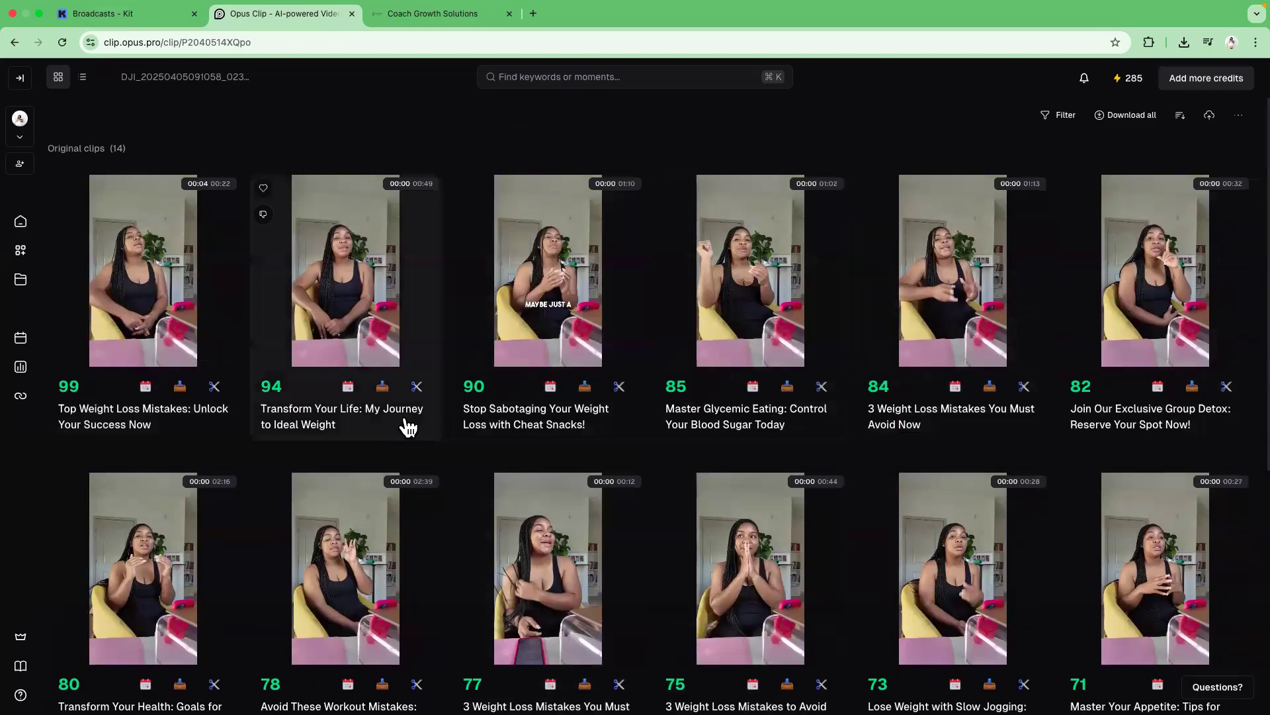
mouse_move(275, 395)
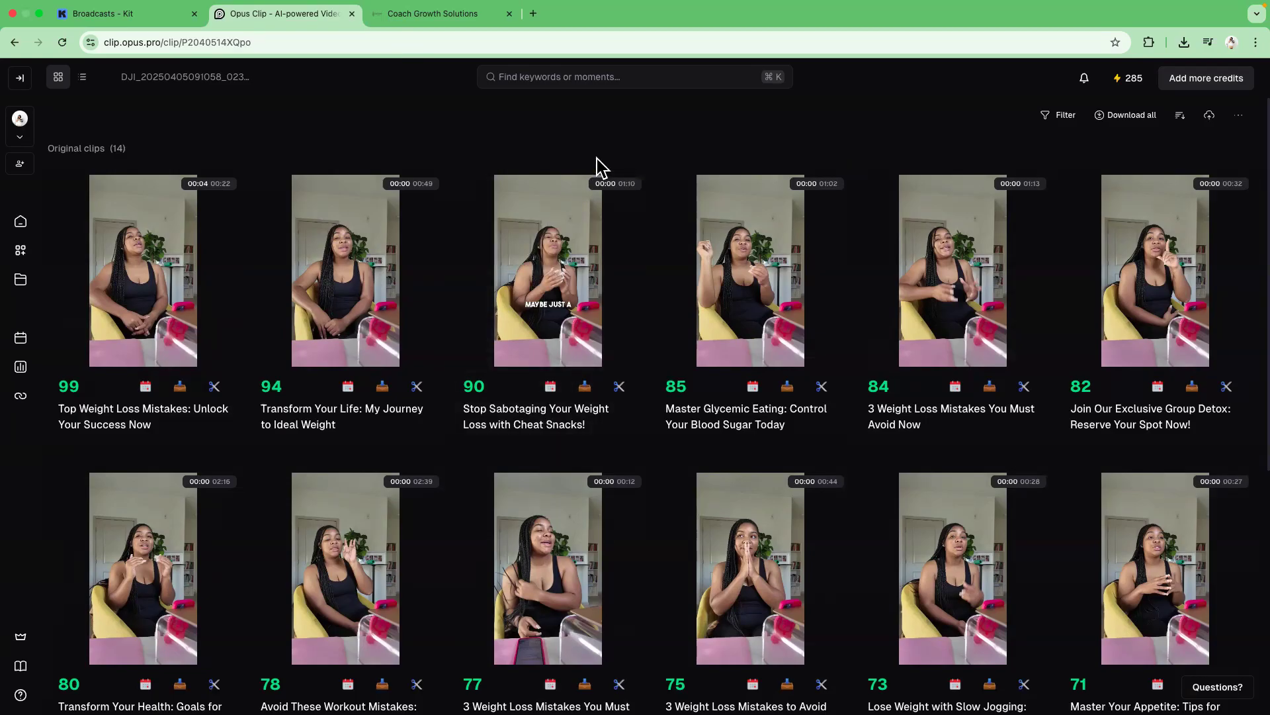
scroll(654, 351, "down", 3)
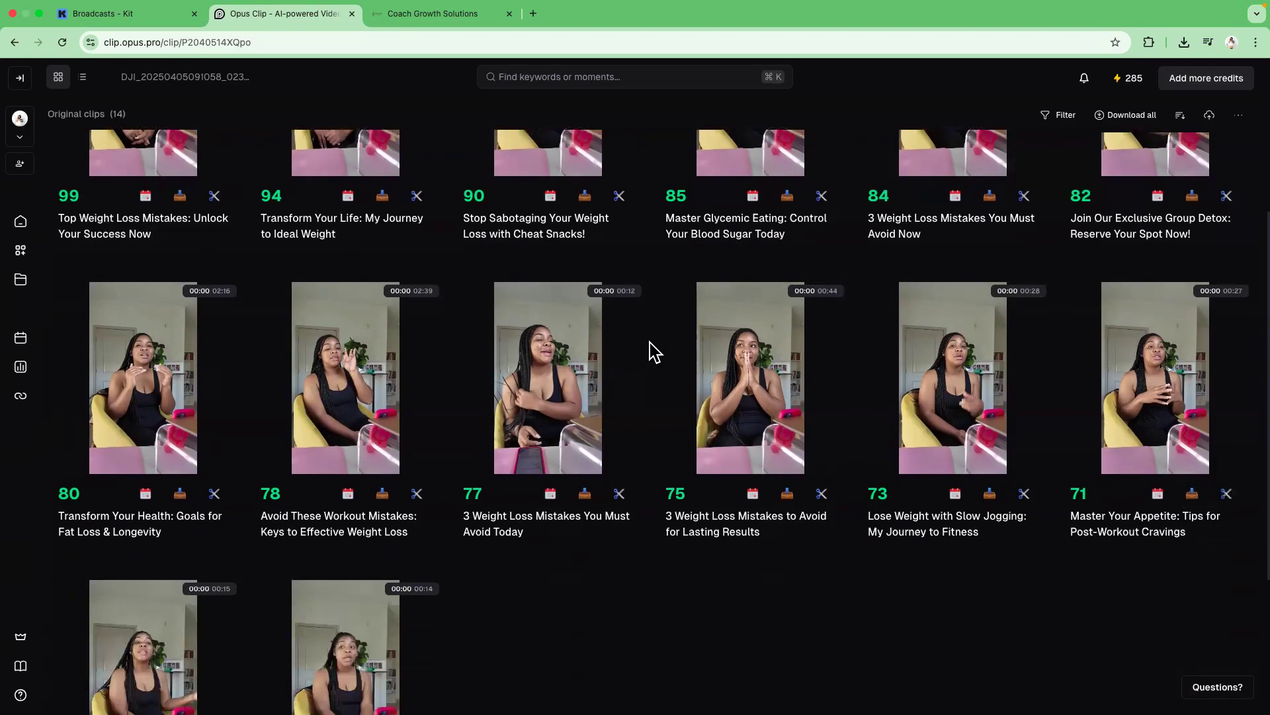
scroll(650, 342, "up", 1)
scroll(649, 343, "down", 1)
scroll(646, 342, "up", 1)
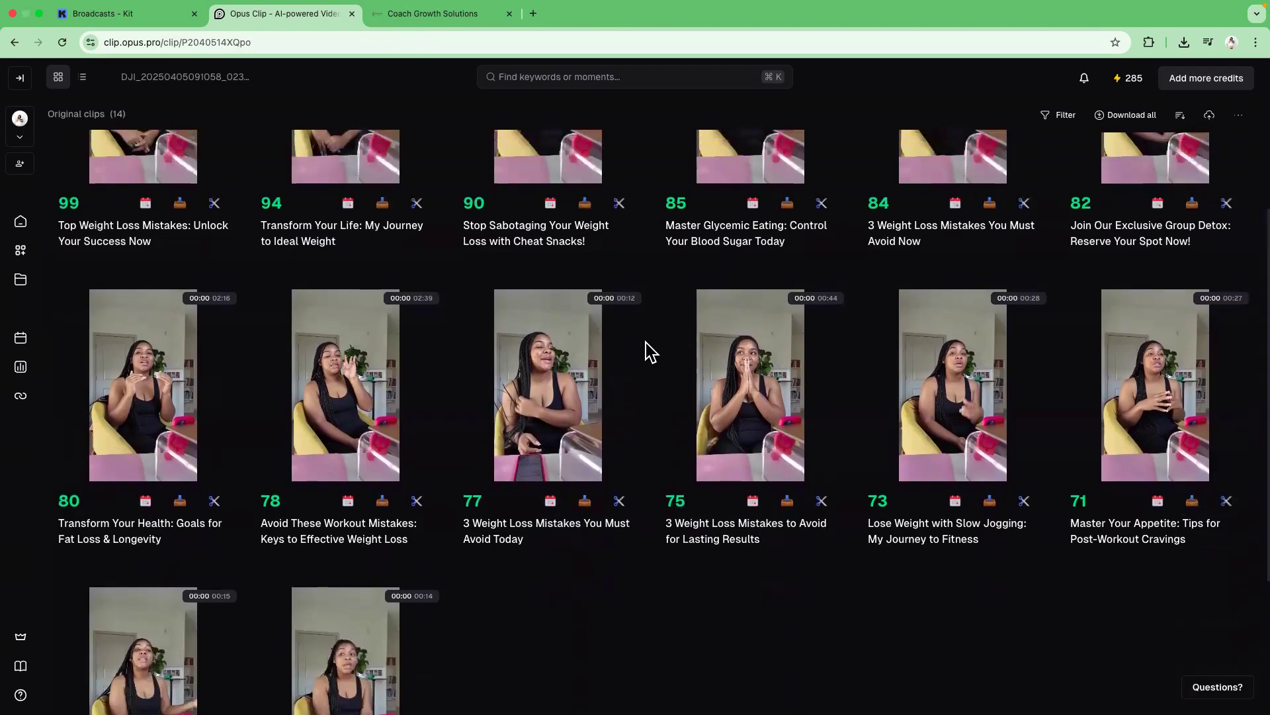
scroll(650, 350, "down", 2)
scroll(645, 345, "up", 5)
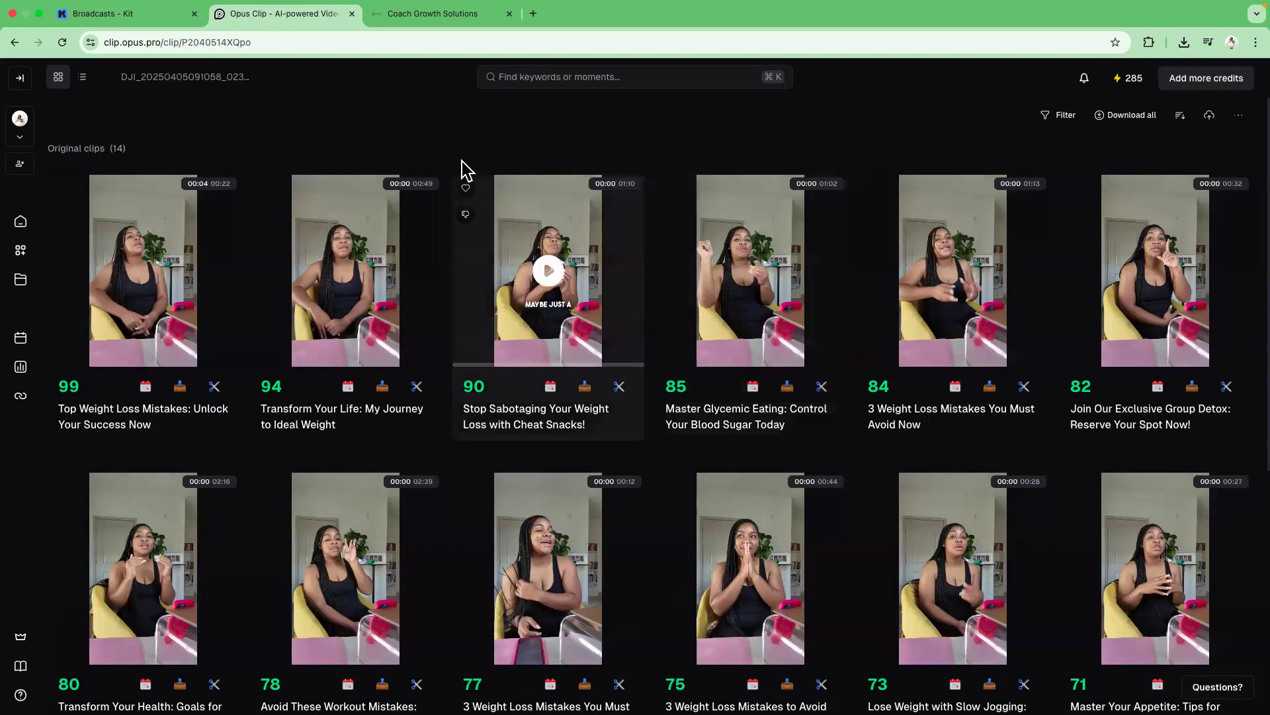
Open the 'Transform Your Life: My Journey to Ideal Weight' clip in the clip editor.
left_click(380, 311)
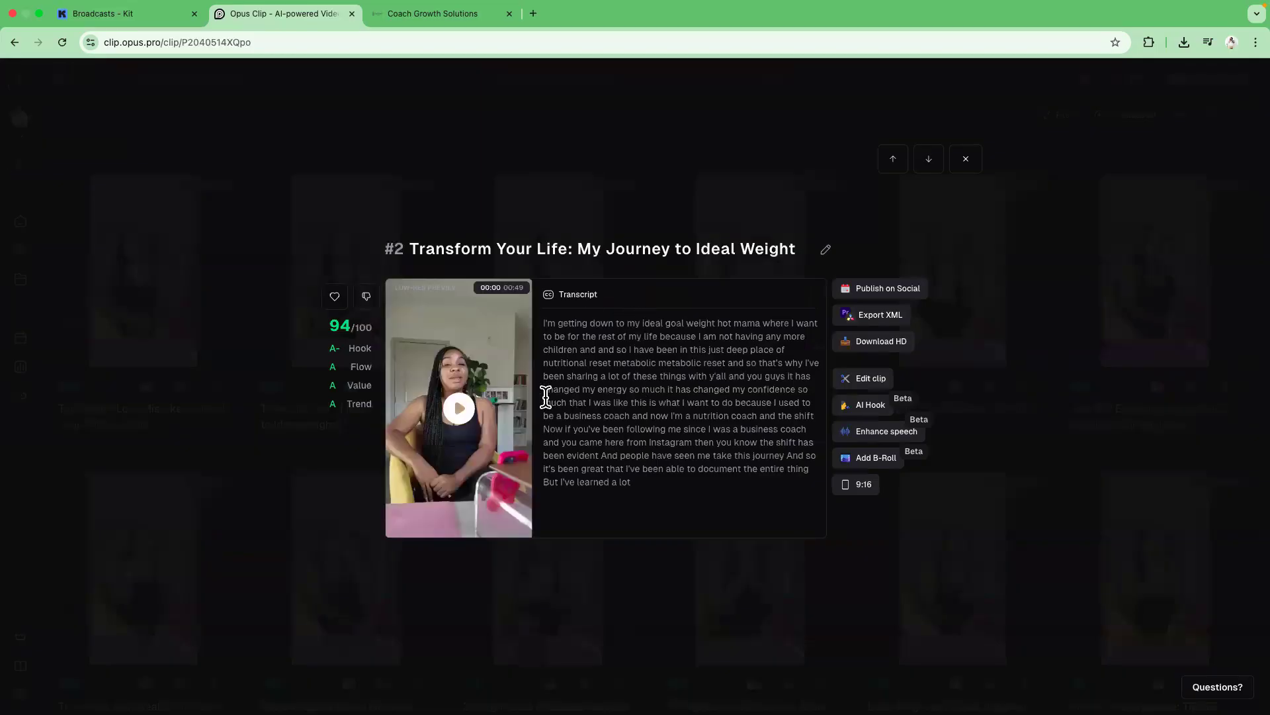
mouse_move(338, 337)
left_click(872, 380)
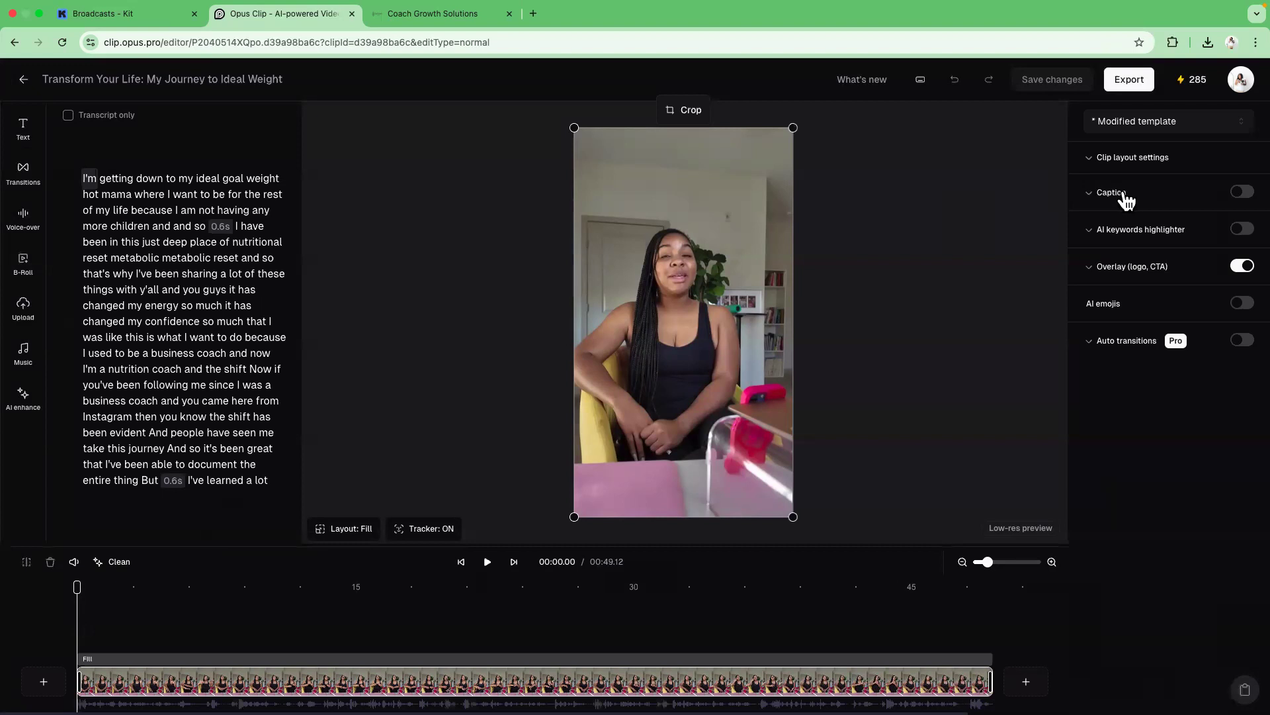
Turn on captions for the clip and set the caption colour to white (FFFFFF).
left_click(1244, 194)
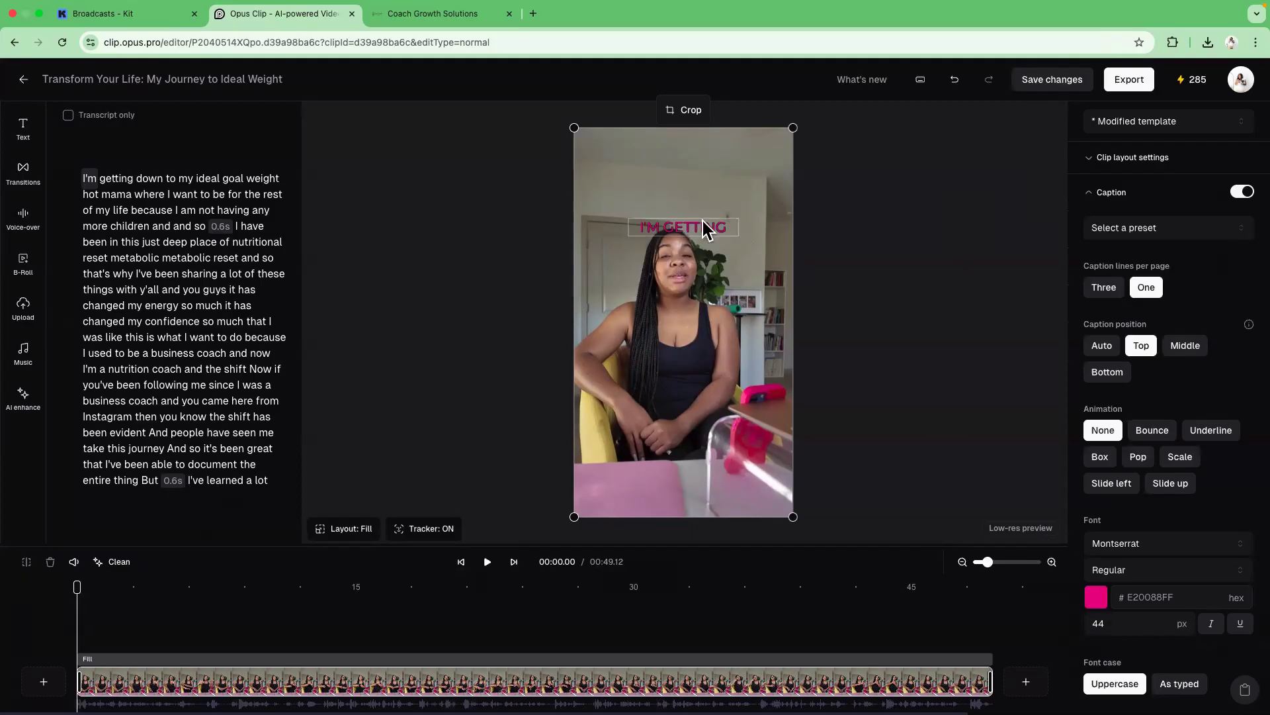
left_click(1096, 599)
left_click_drag(1103, 529, 1085, 454)
left_click(1046, 444)
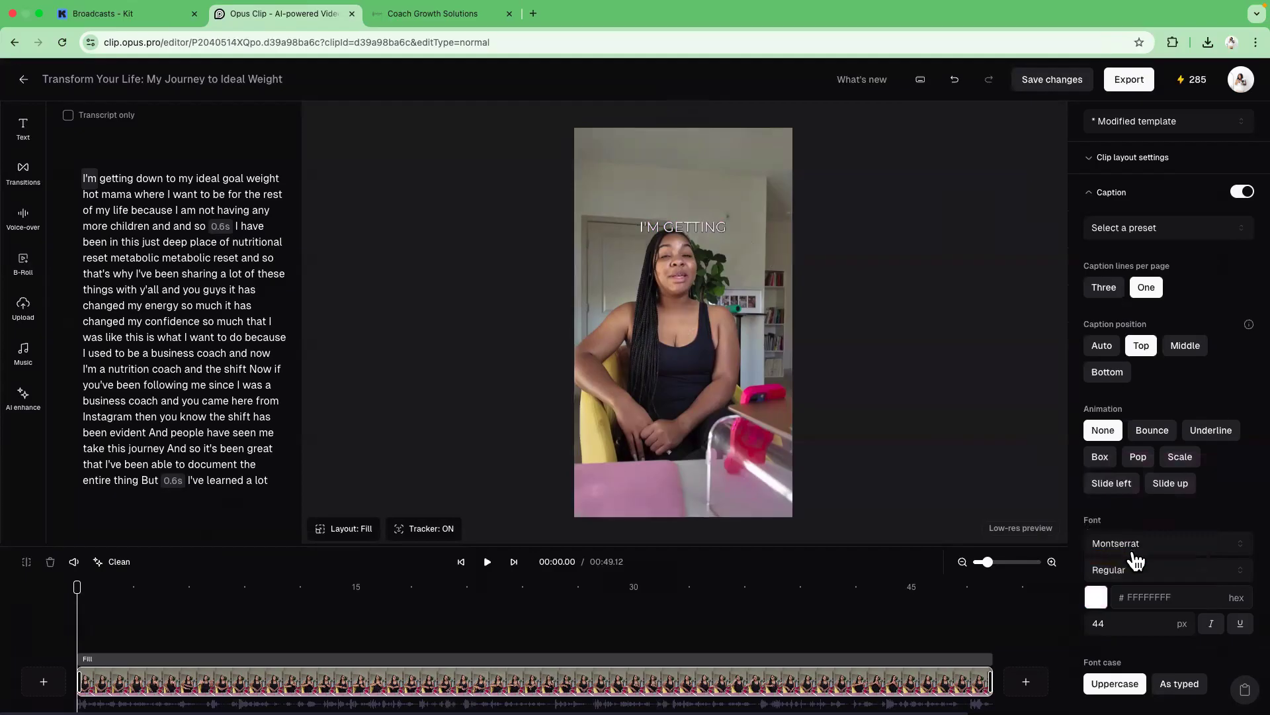
Set the caption font to The bold font.
left_click(1130, 573)
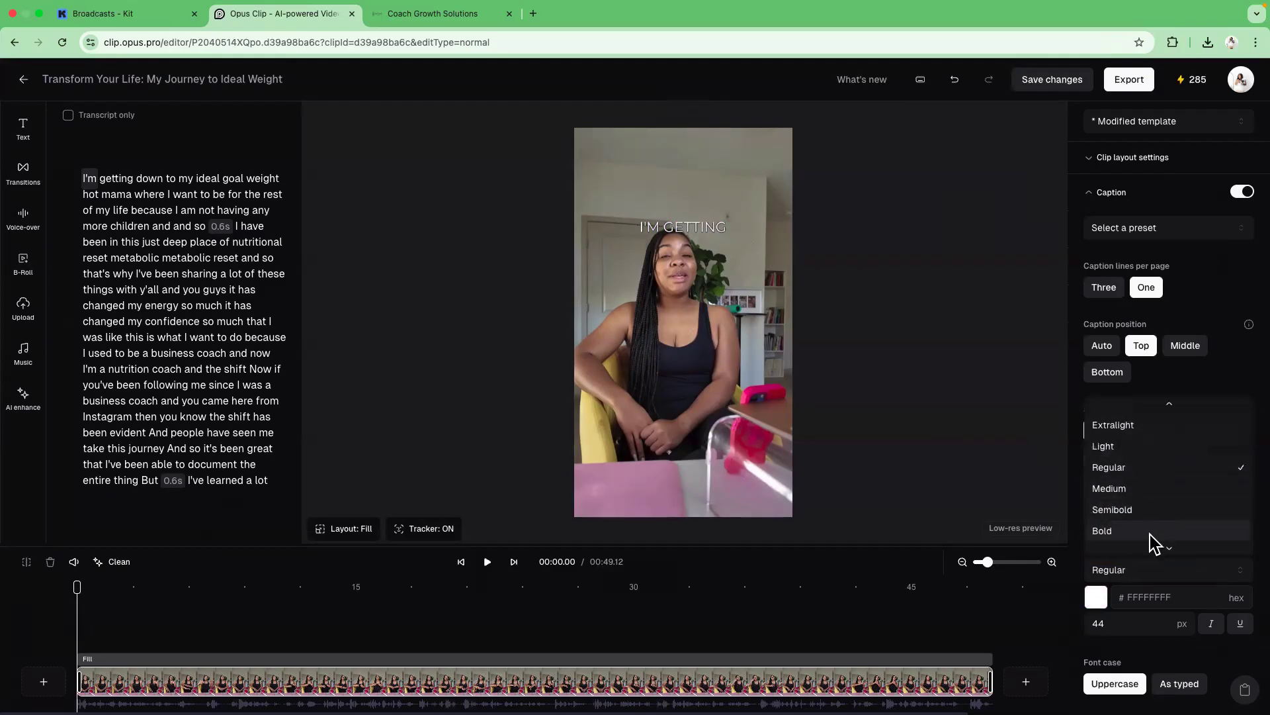
left_click(1148, 540)
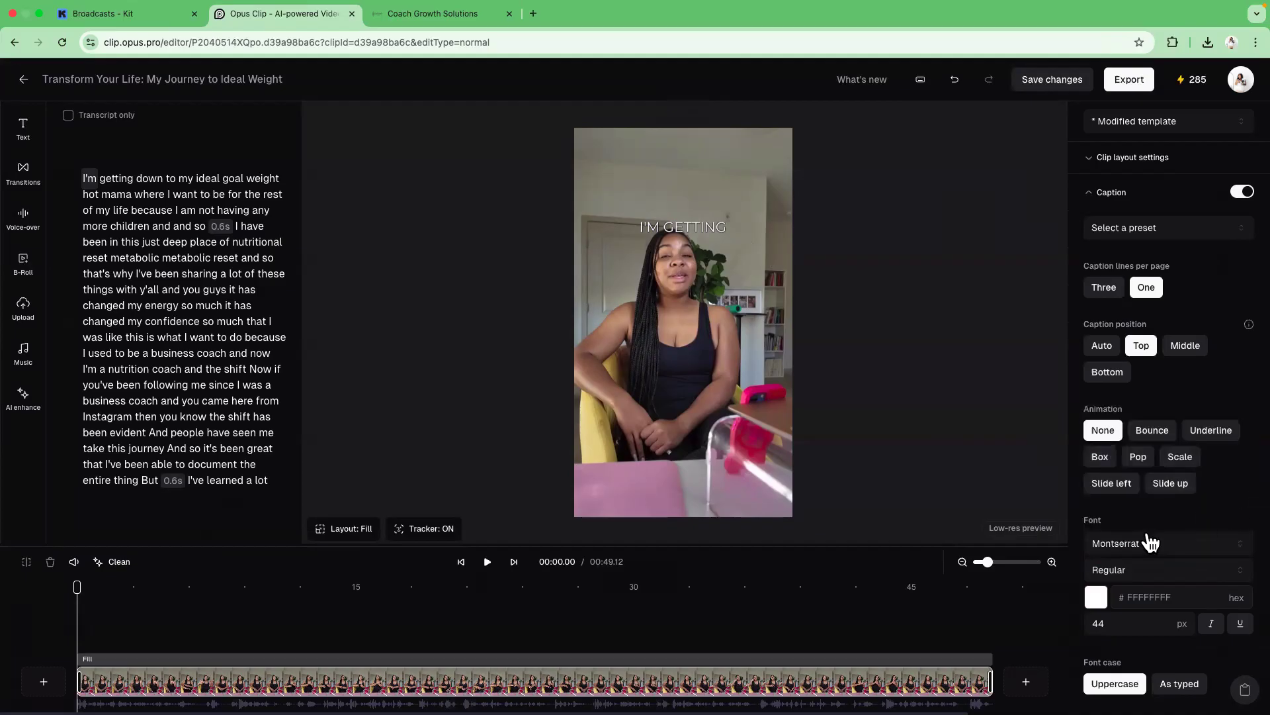
left_click(1149, 541)
left_click(1145, 449)
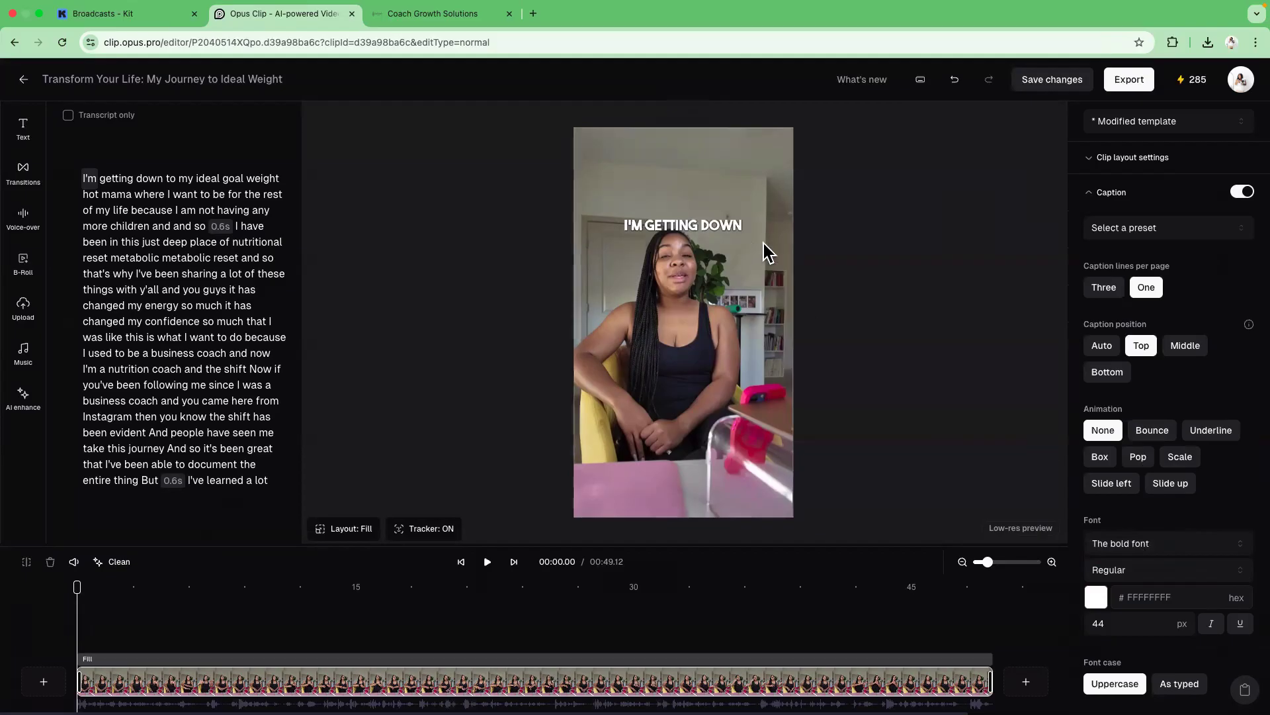
Move the caption down to about the middle of the video frame.
left_click_drag(723, 227, 725, 362)
left_click(858, 324)
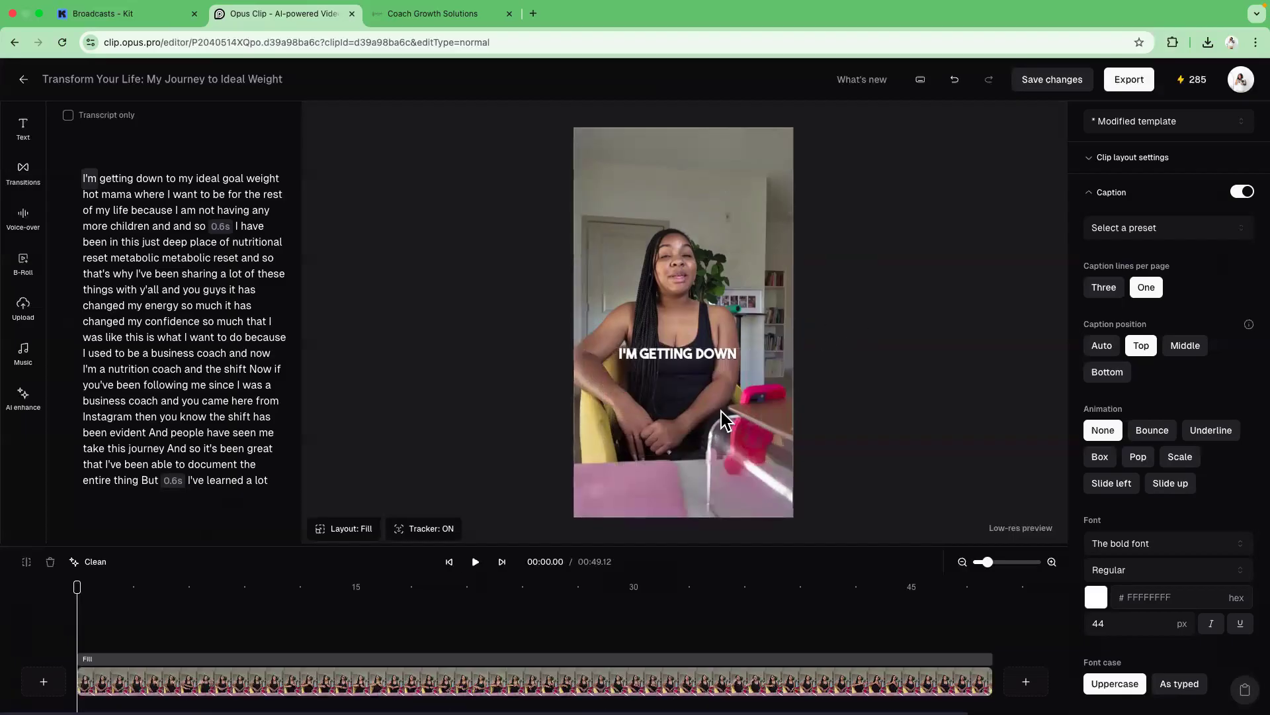
Play the captioned clip and inspect the word options in the transcript.
left_click(475, 562)
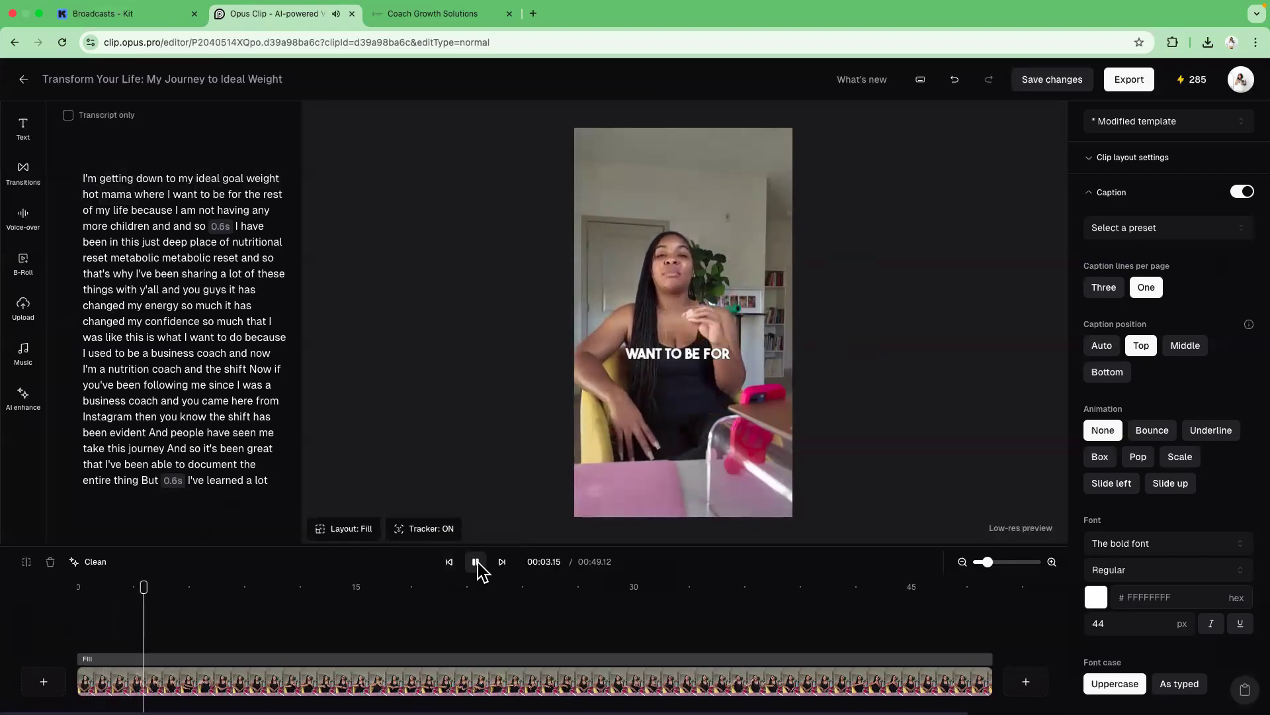
left_click(477, 563)
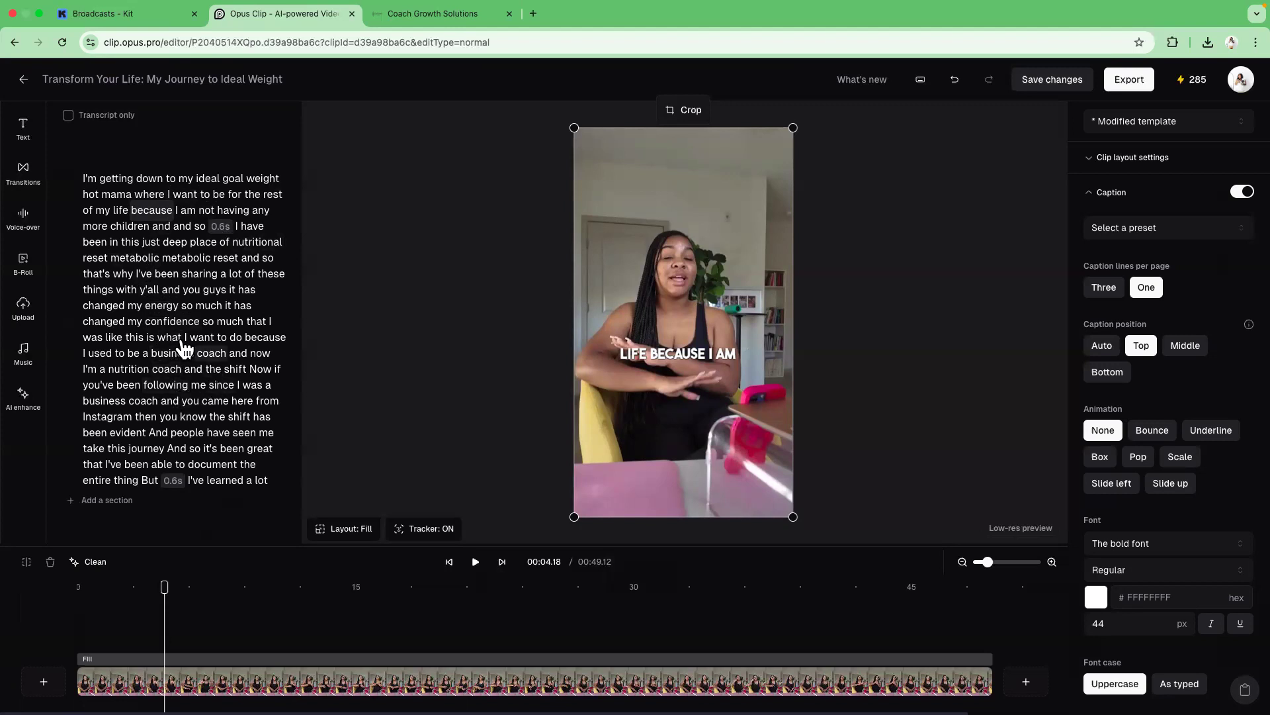
left_click(167, 322)
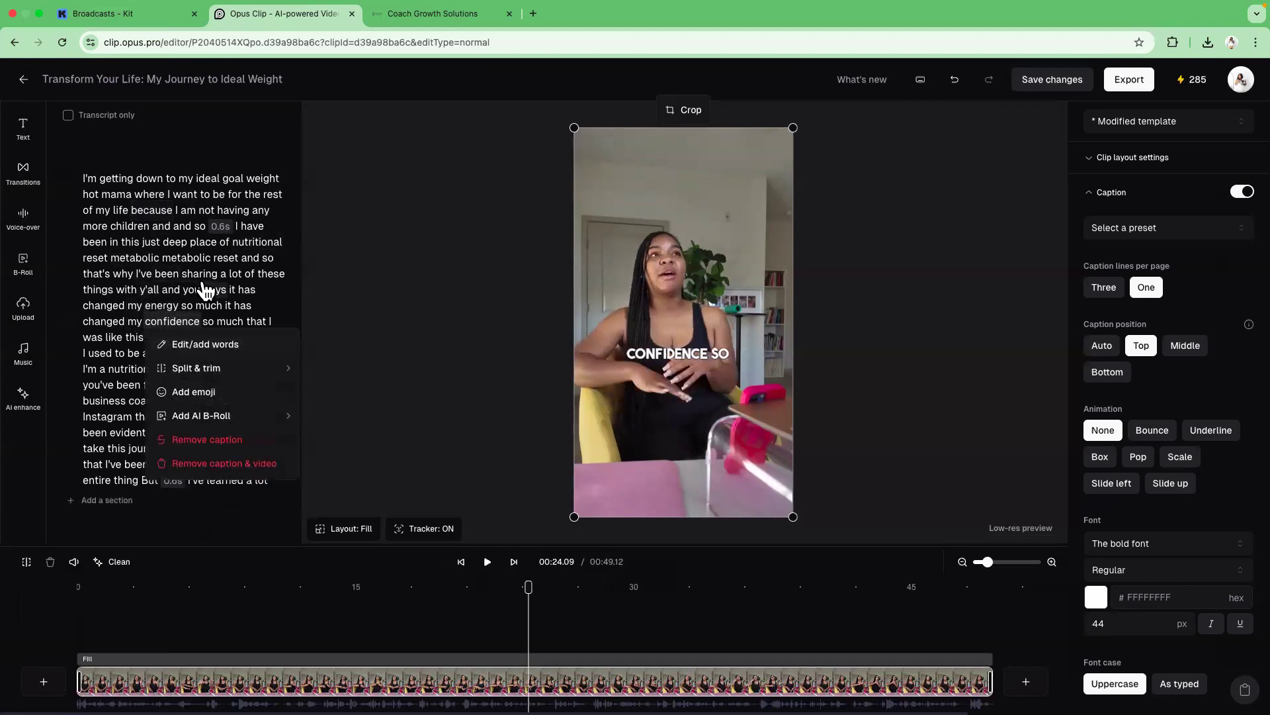
left_click(205, 292)
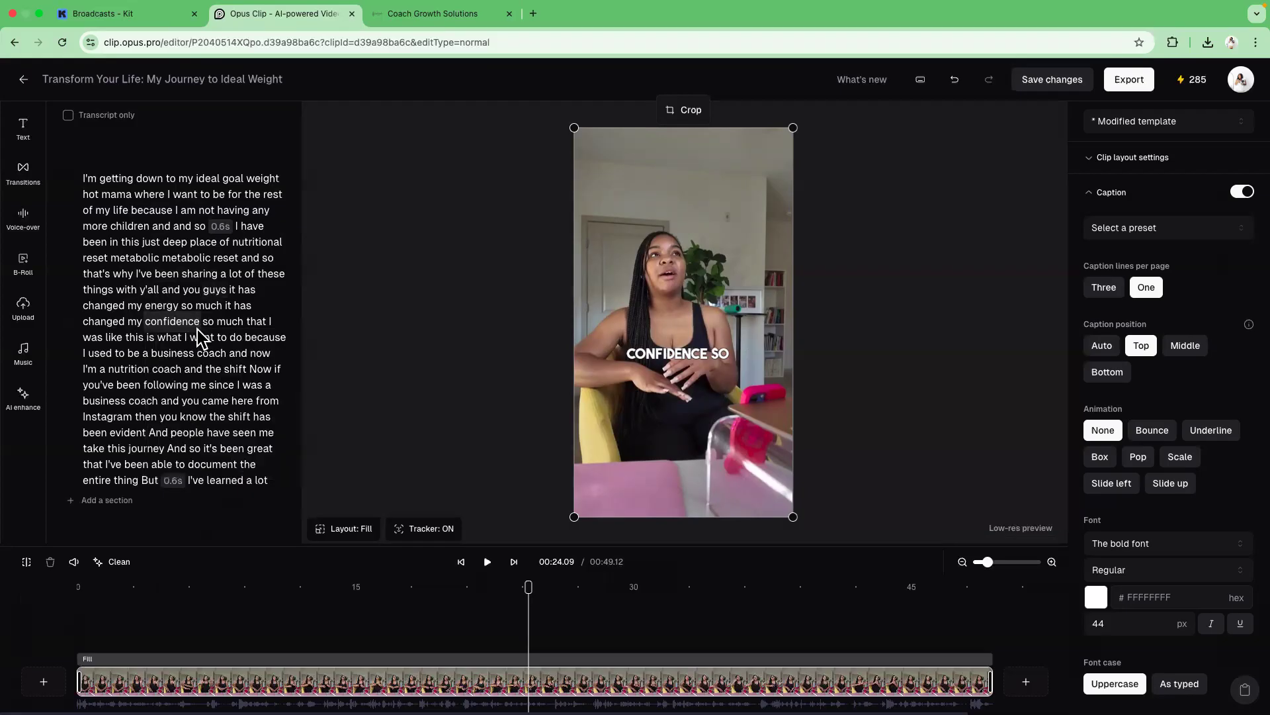
left_click(167, 402)
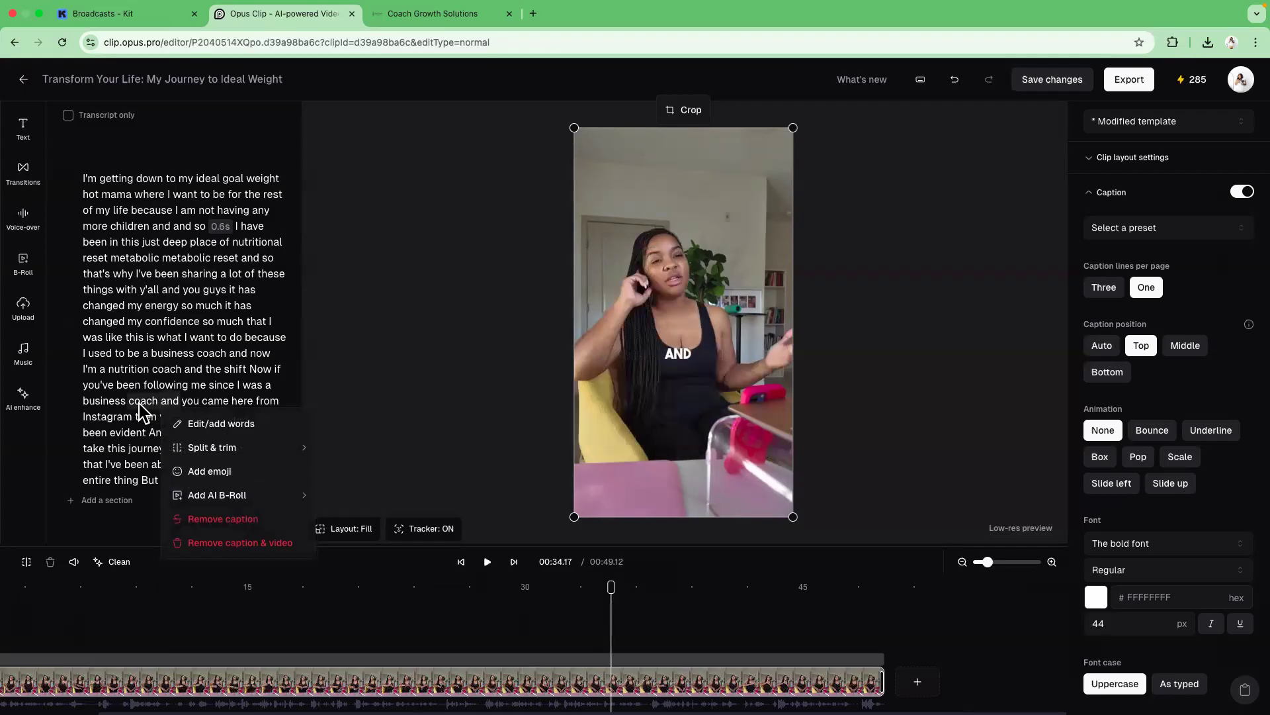
left_click(140, 401)
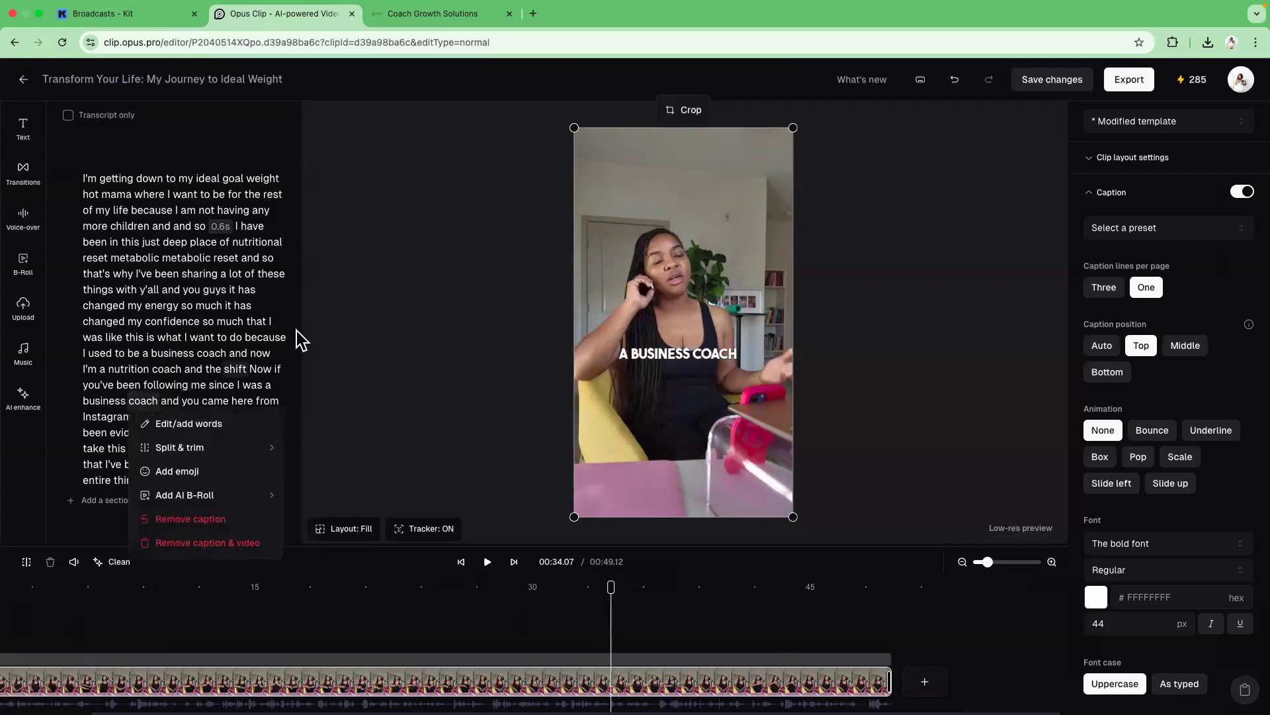
left_click(408, 291)
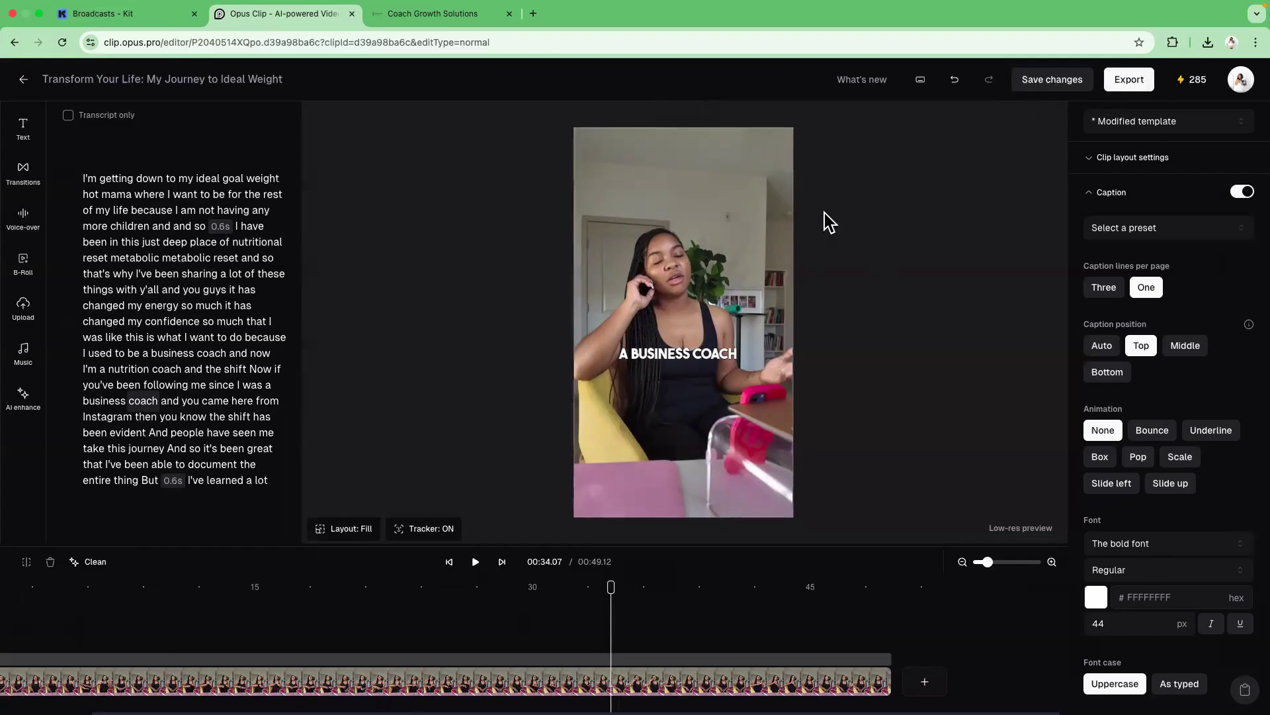
Save the caption changes to the clip.
left_click(1058, 80)
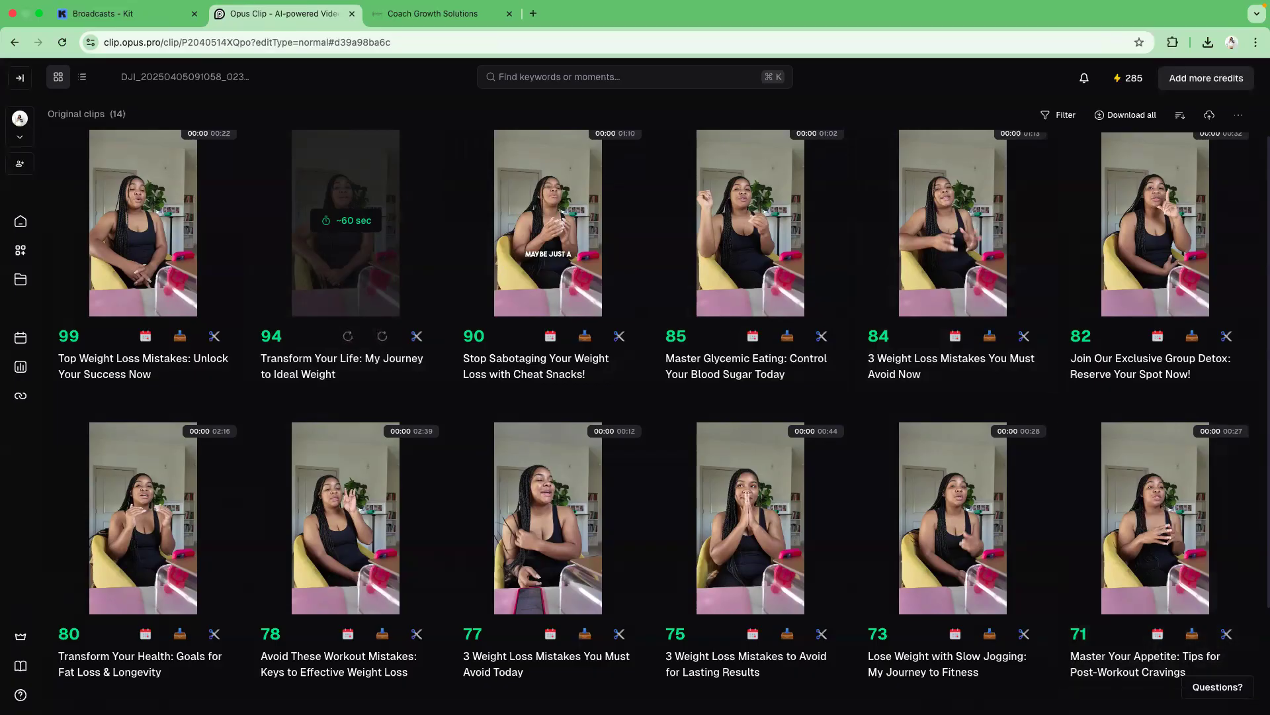
left_click(1104, 688)
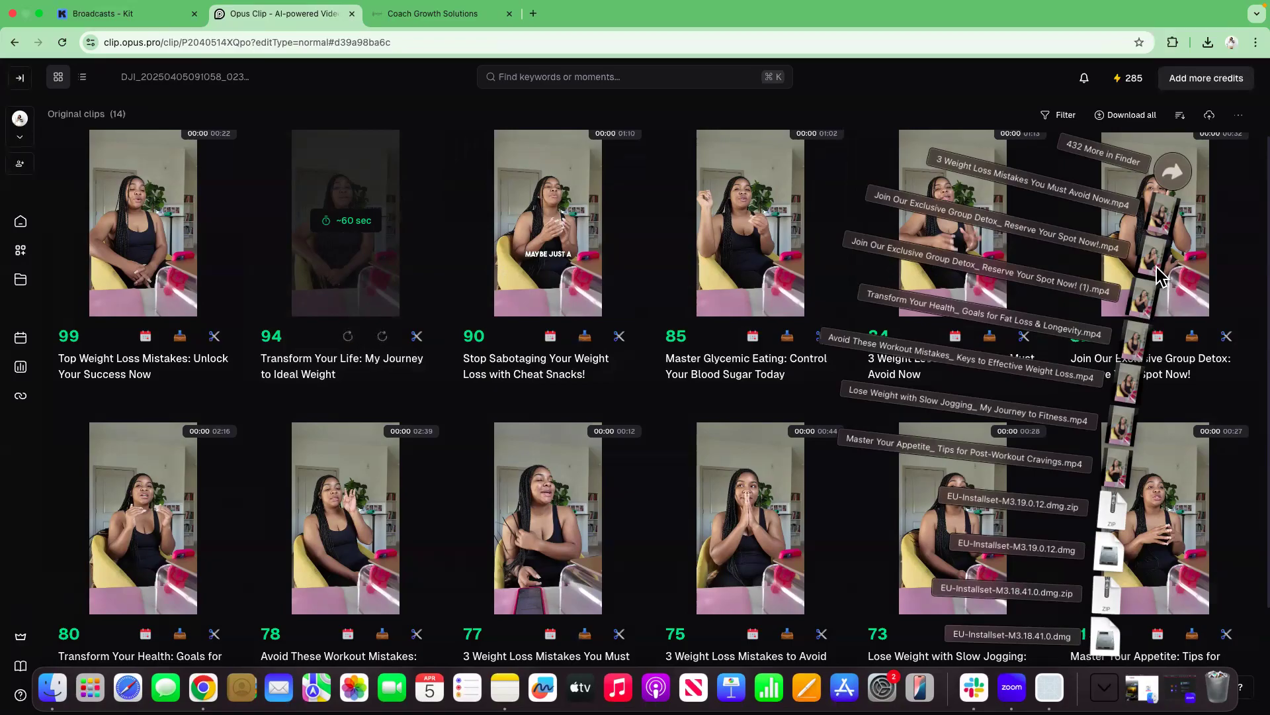
left_click(866, 97)
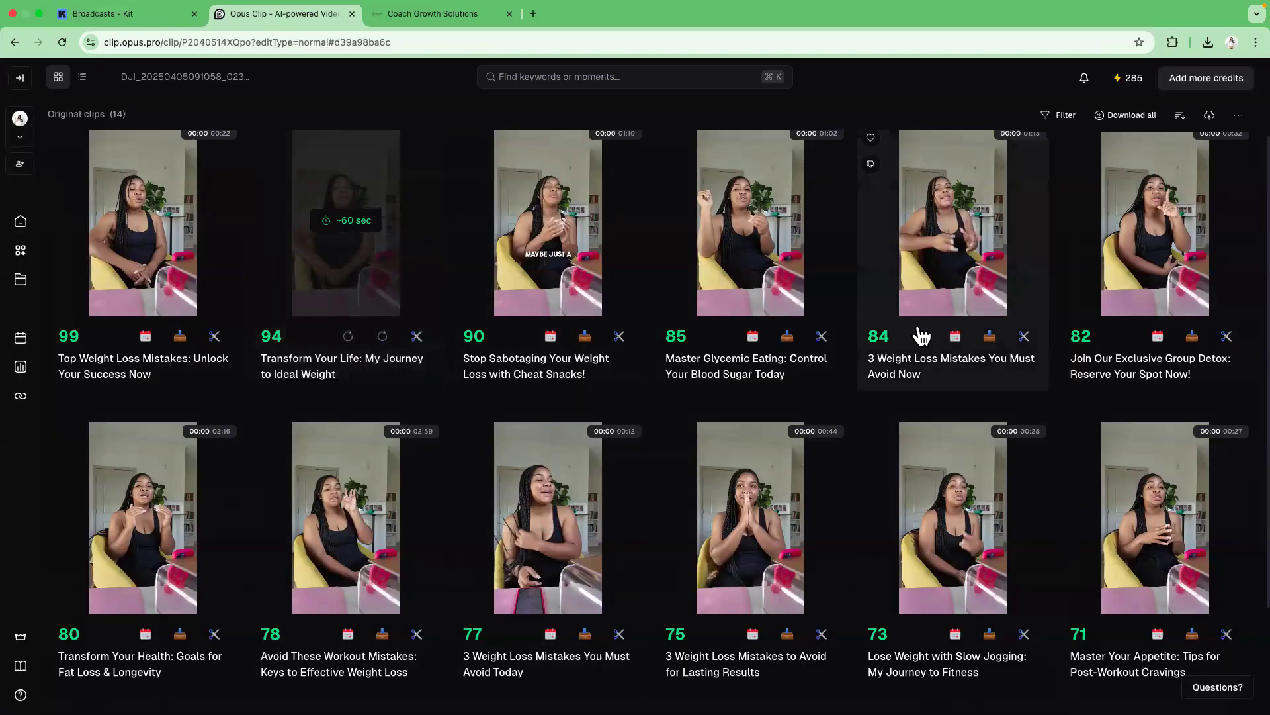
Switch to the Coach Growth Solutions social planner and open the dialog for connecting a new social account.
left_click(447, 20)
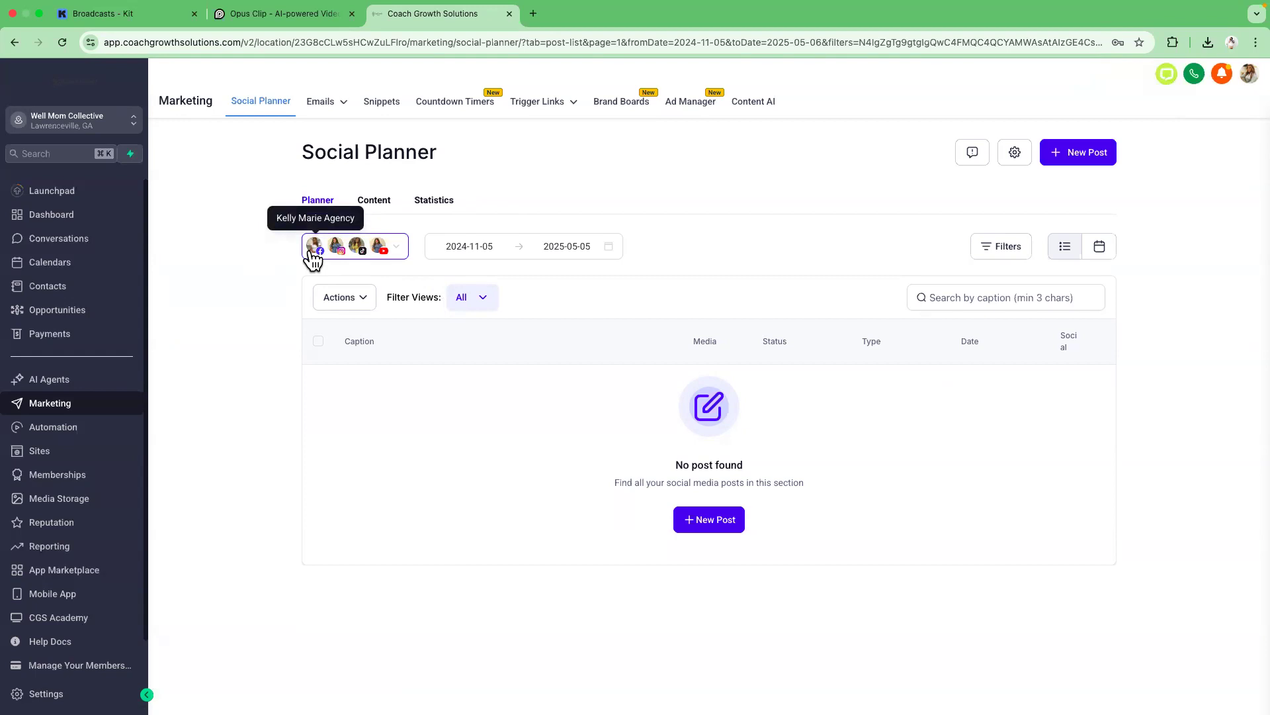
left_click(393, 248)
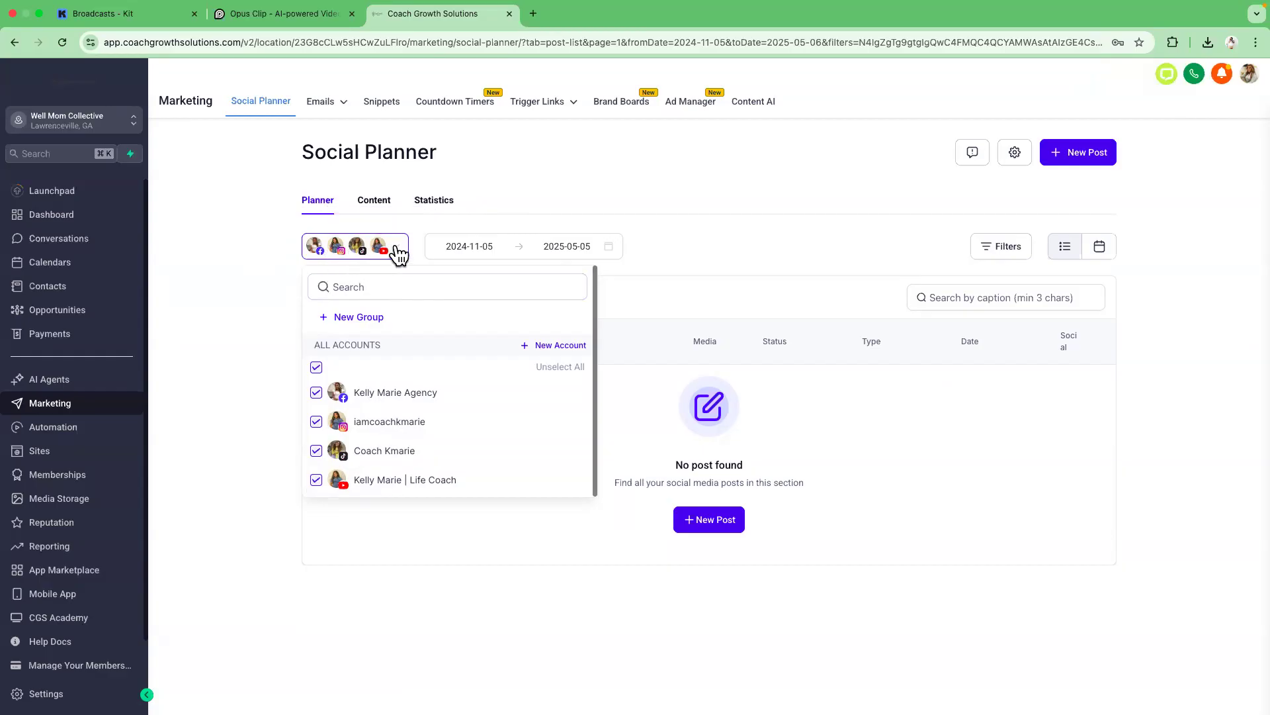
left_click(529, 350)
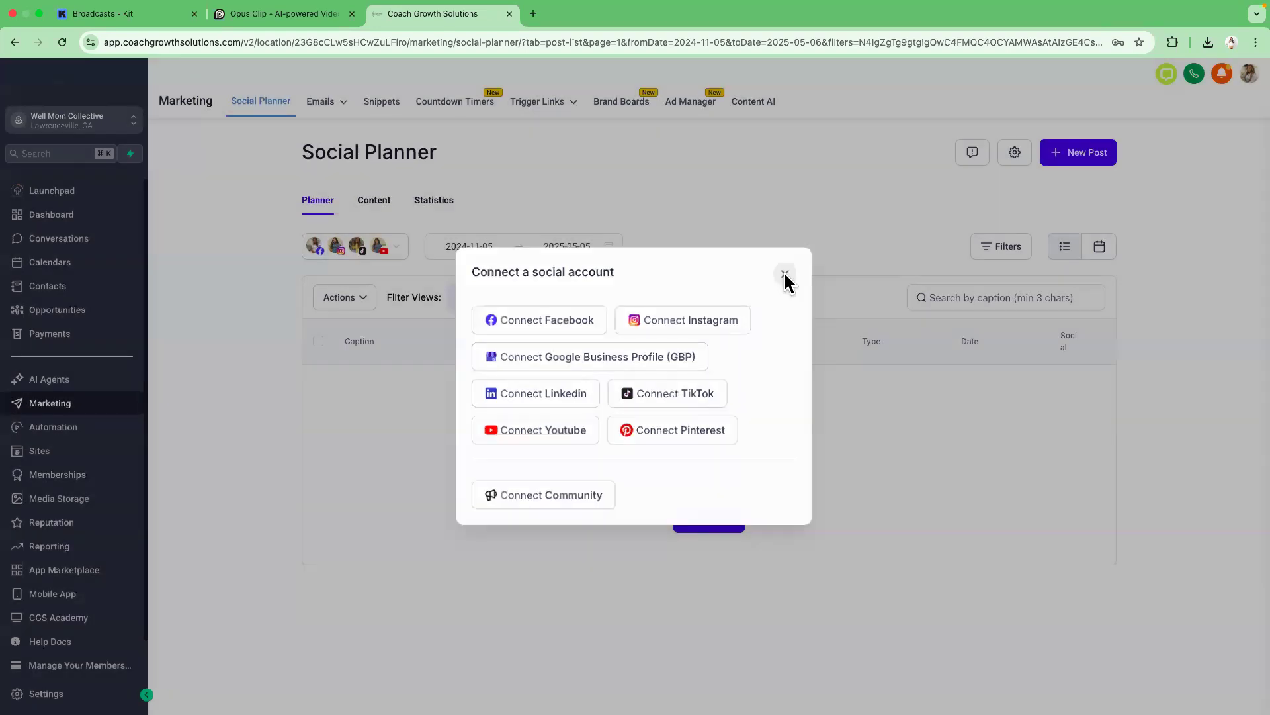
Close the account dialog and start a new social post targeting the Instagram, TikTok and YouTube accounts.
left_click(788, 277)
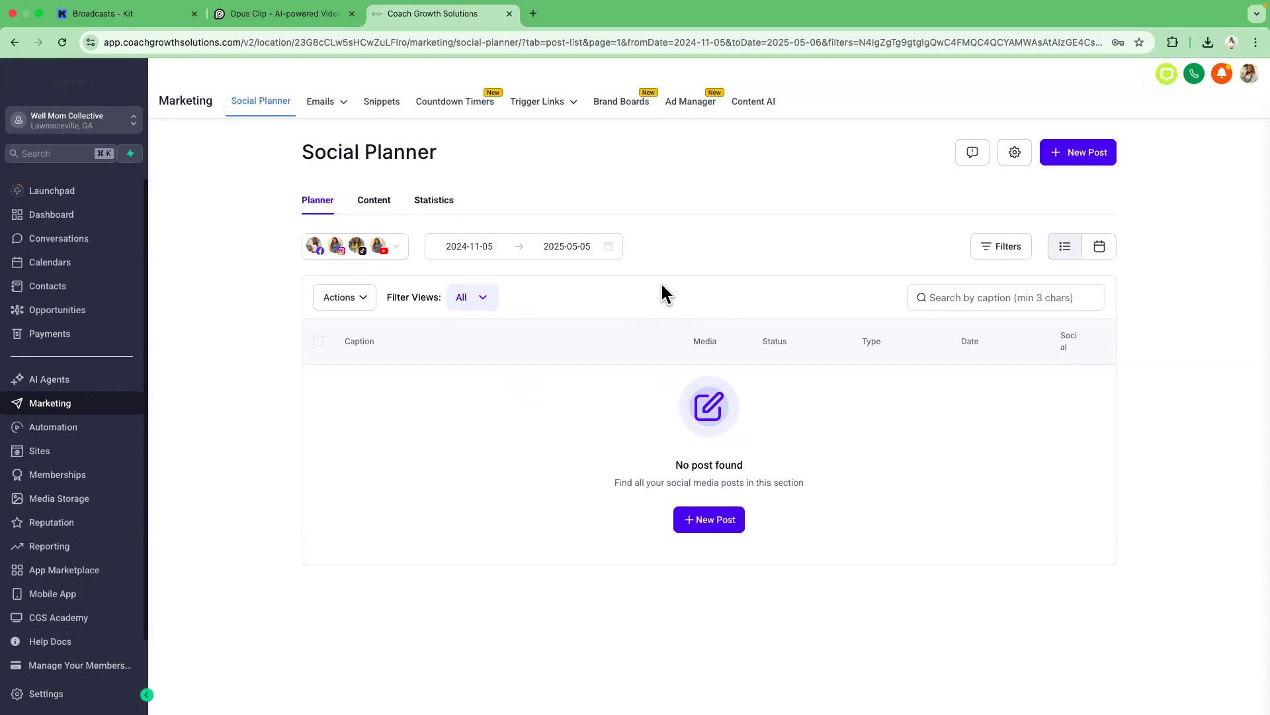
left_click(703, 522)
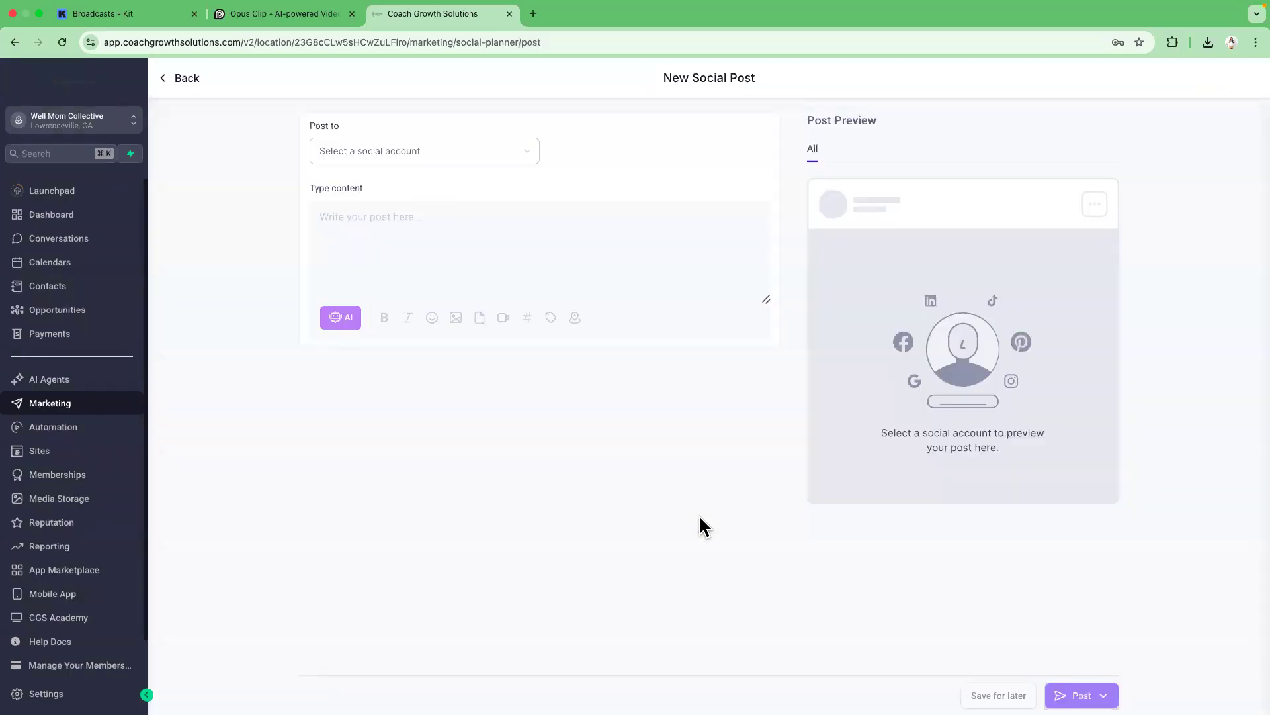
left_click(520, 161)
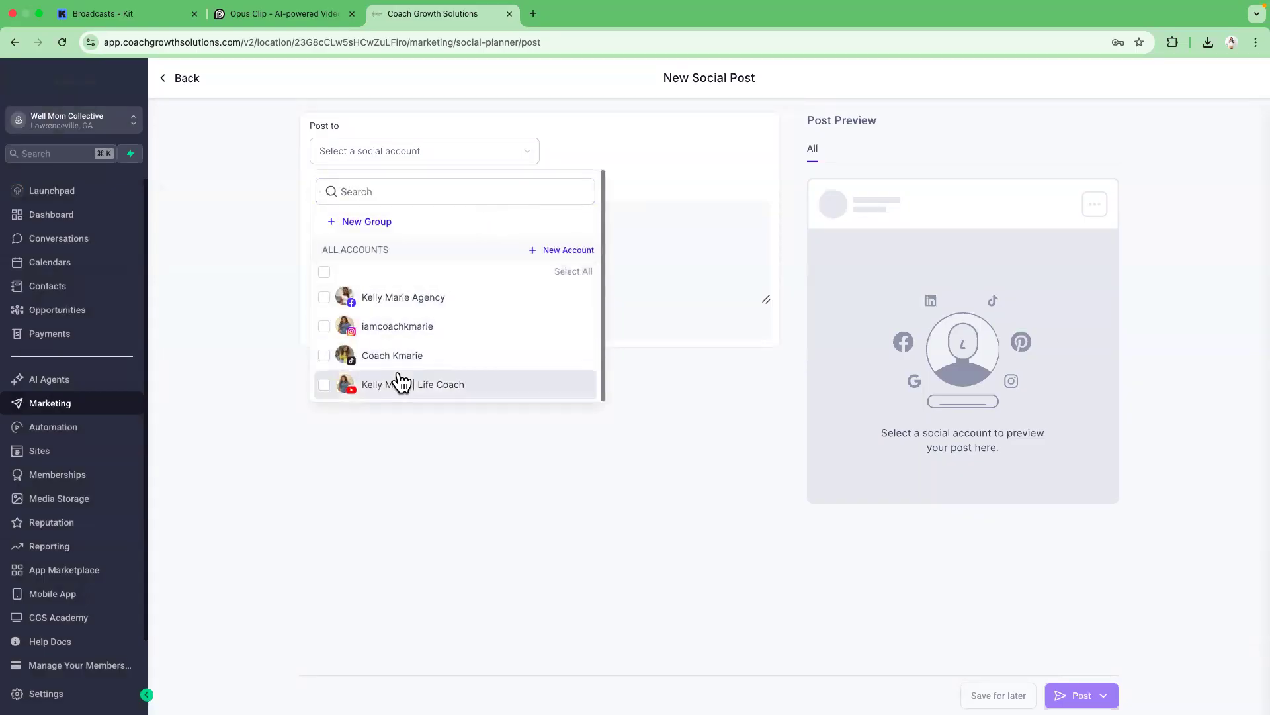
left_click(324, 384)
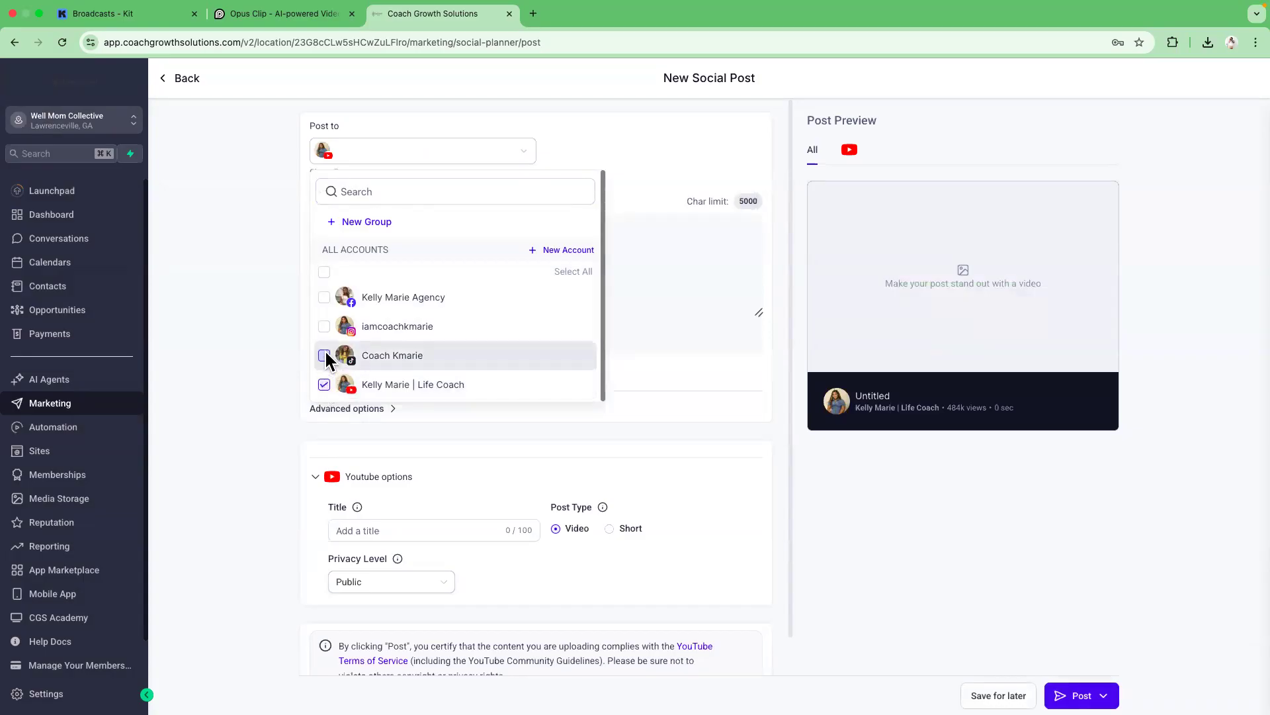
left_click(324, 355)
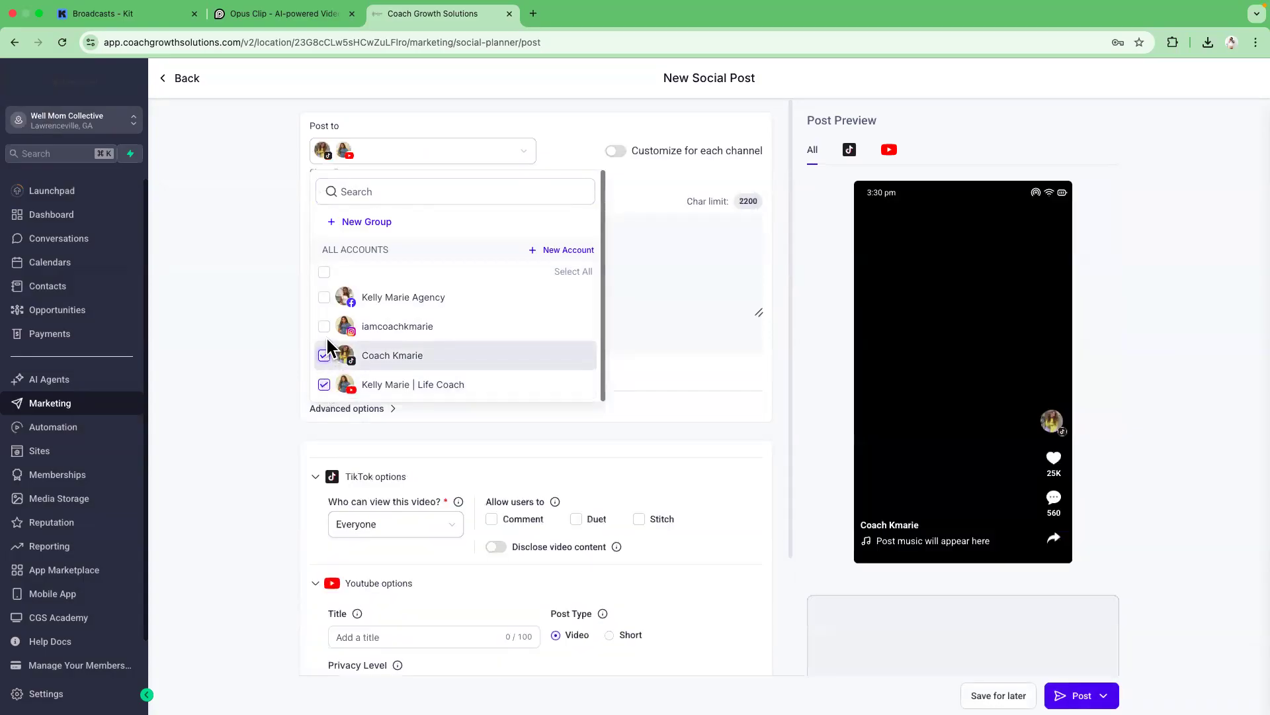
left_click(326, 330)
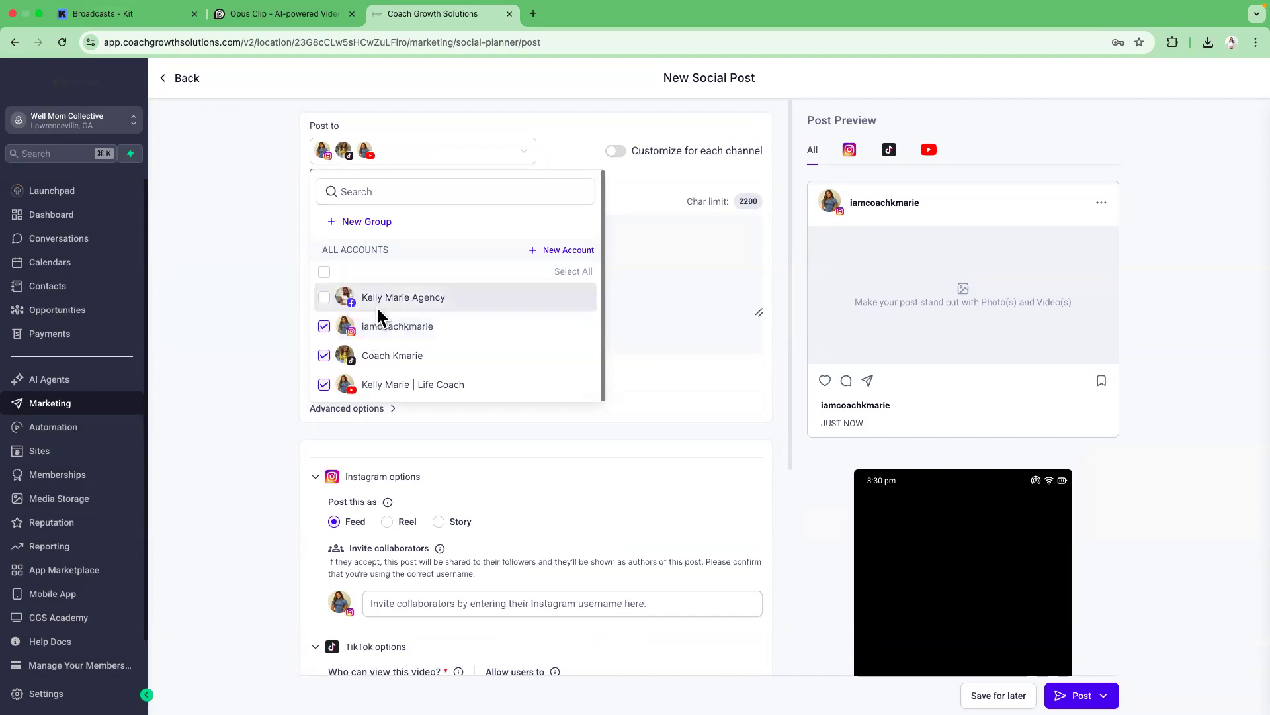
left_click(289, 312)
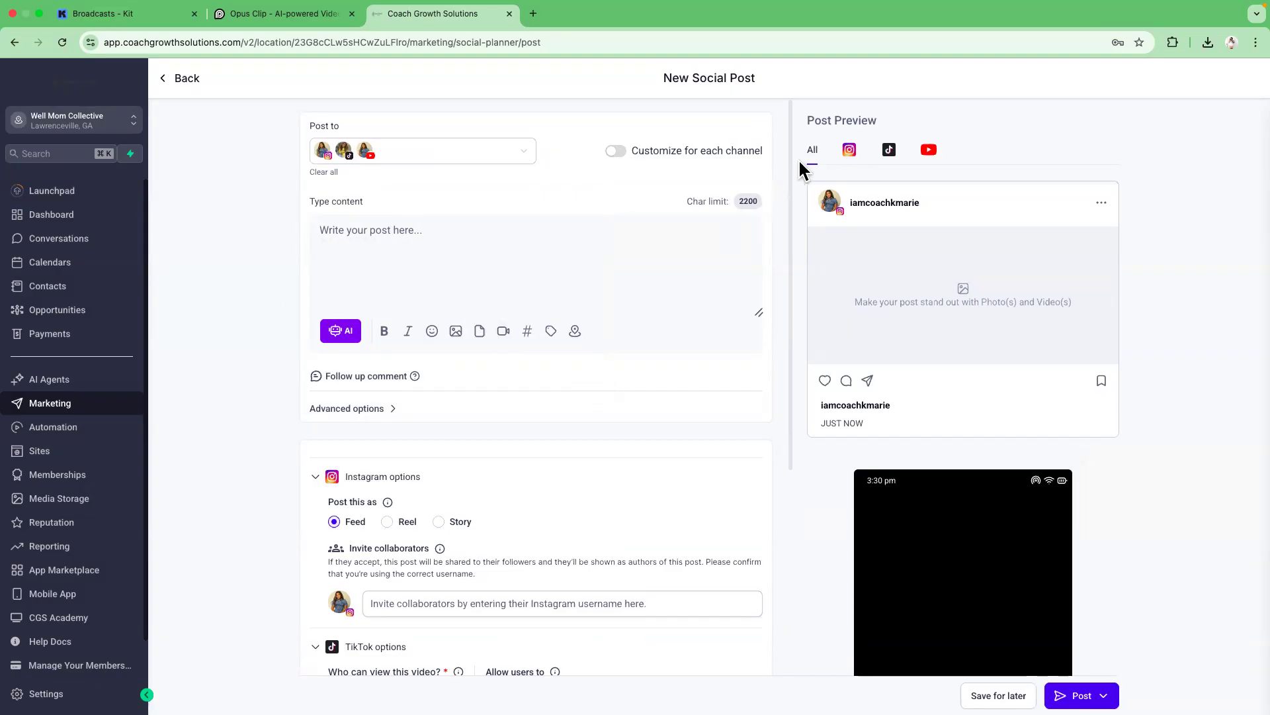
Set the Instagram options to post as a Story and the YouTube post type to Short.
left_click_drag(787, 160, 796, 388)
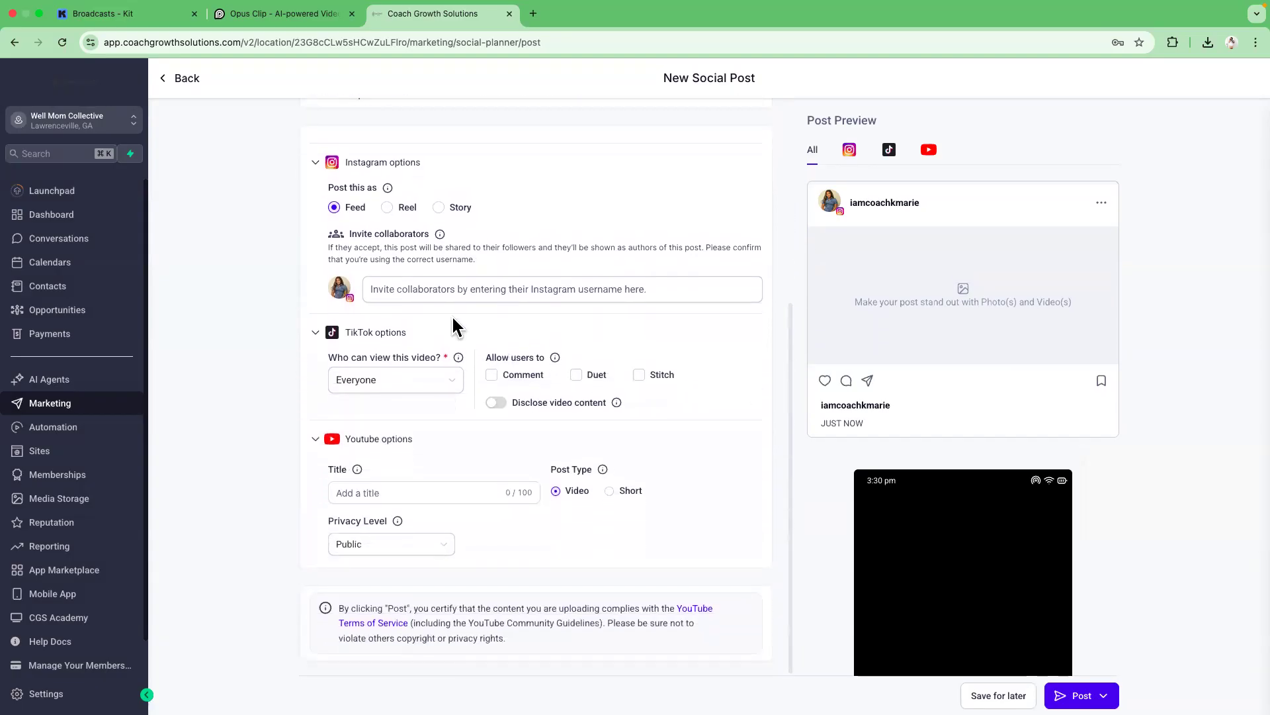
left_click(387, 208)
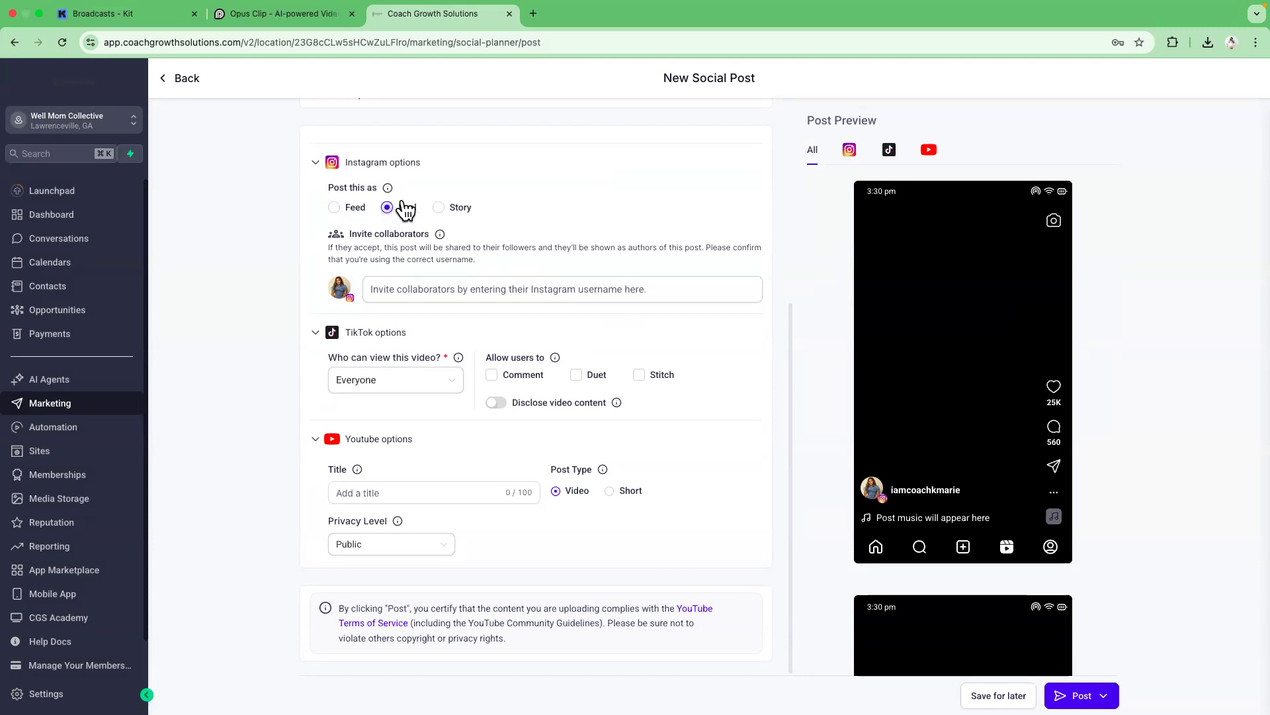
left_click(438, 208)
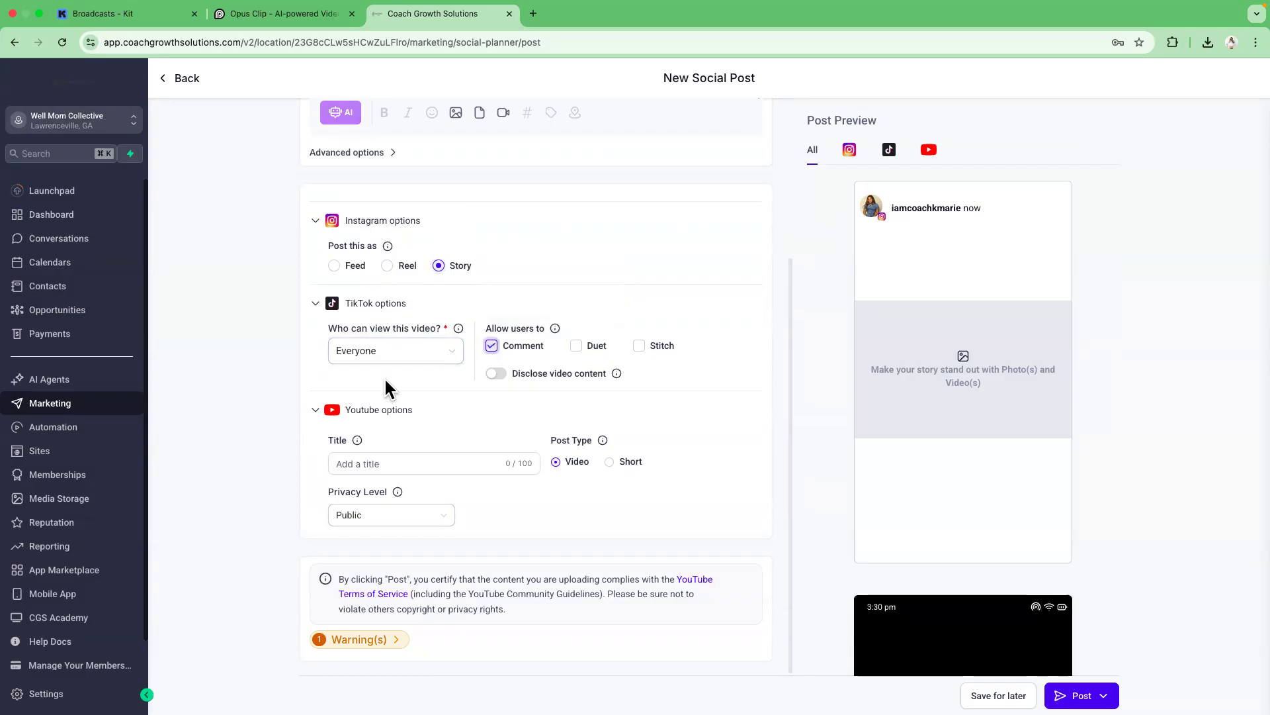
left_click(610, 462)
left_click_drag(789, 500, 783, 326)
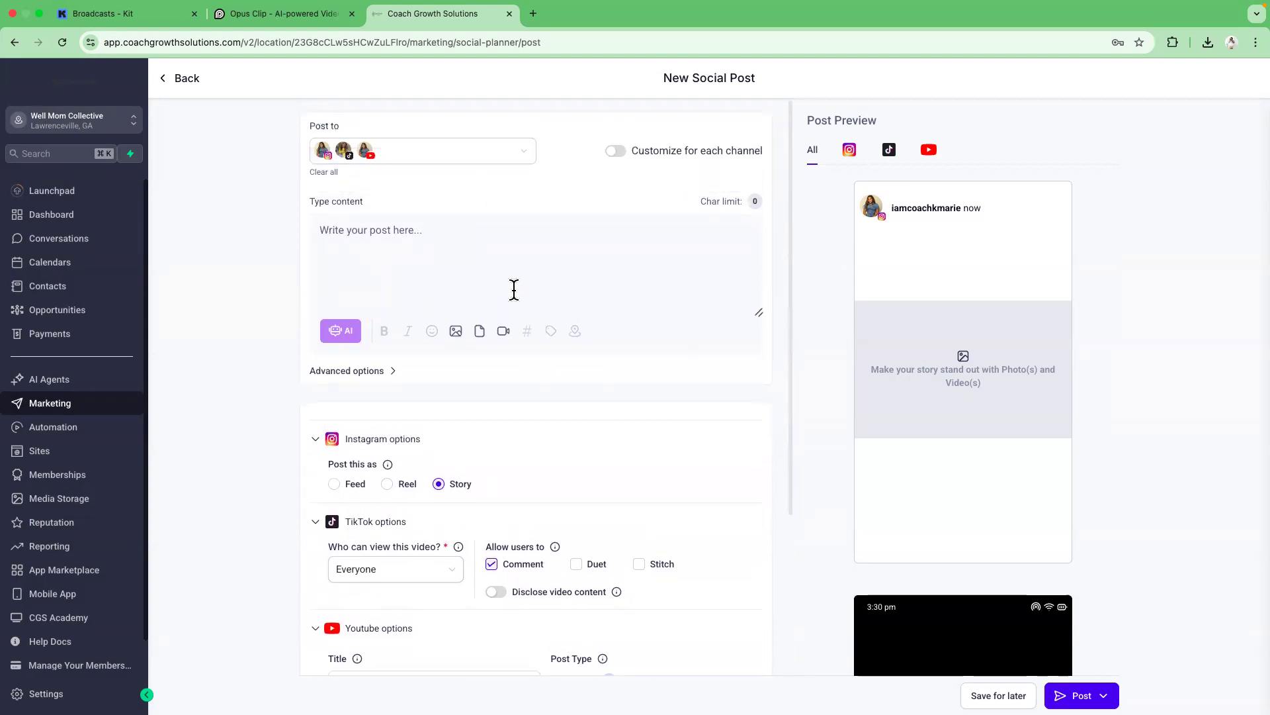
Upload 'Stop Sabotaging Your Weight Loss with Cheat Snacks!.mp4' from Downloads to media storage and attach it to the post.
left_click(505, 332)
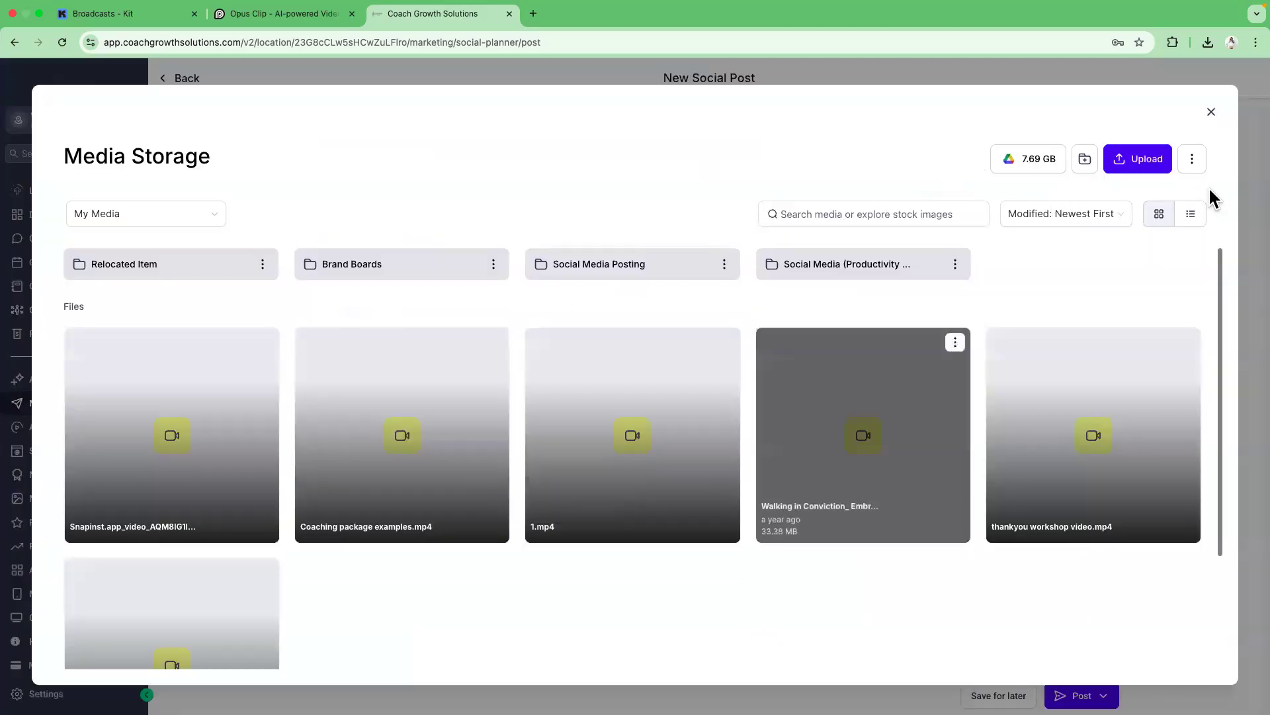
left_click(1158, 166)
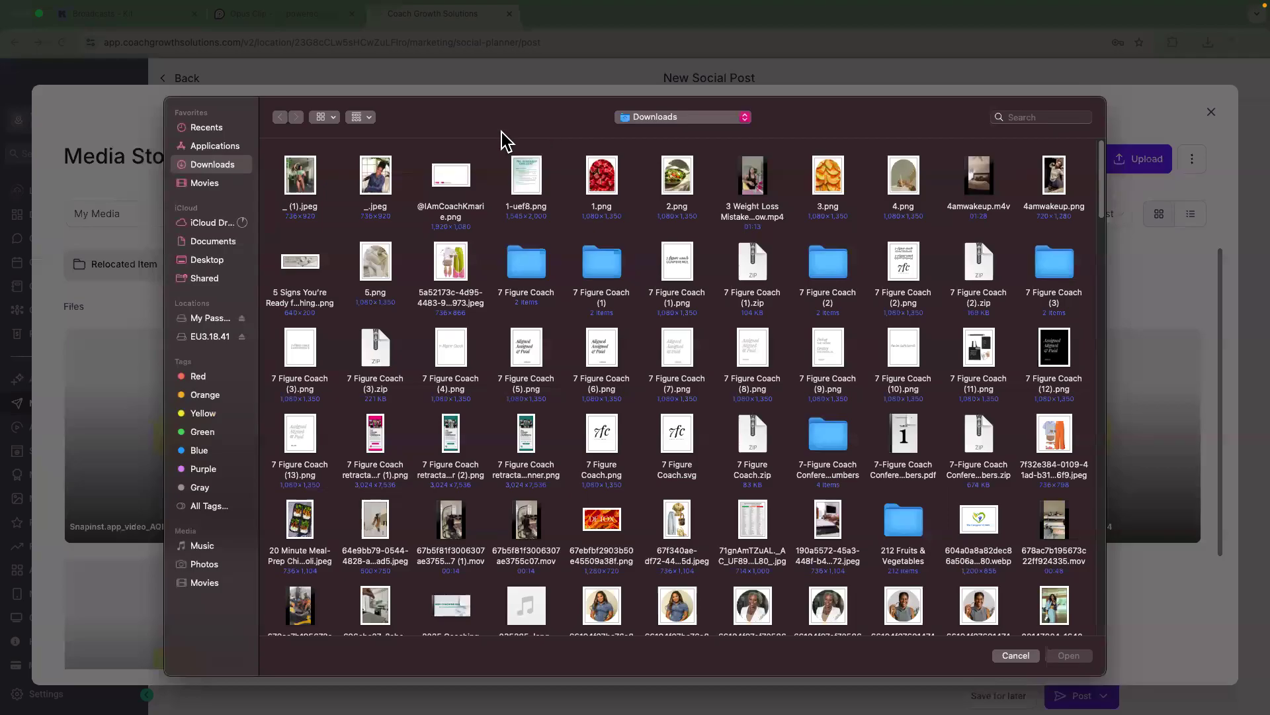
left_click(325, 117)
left_click(337, 191)
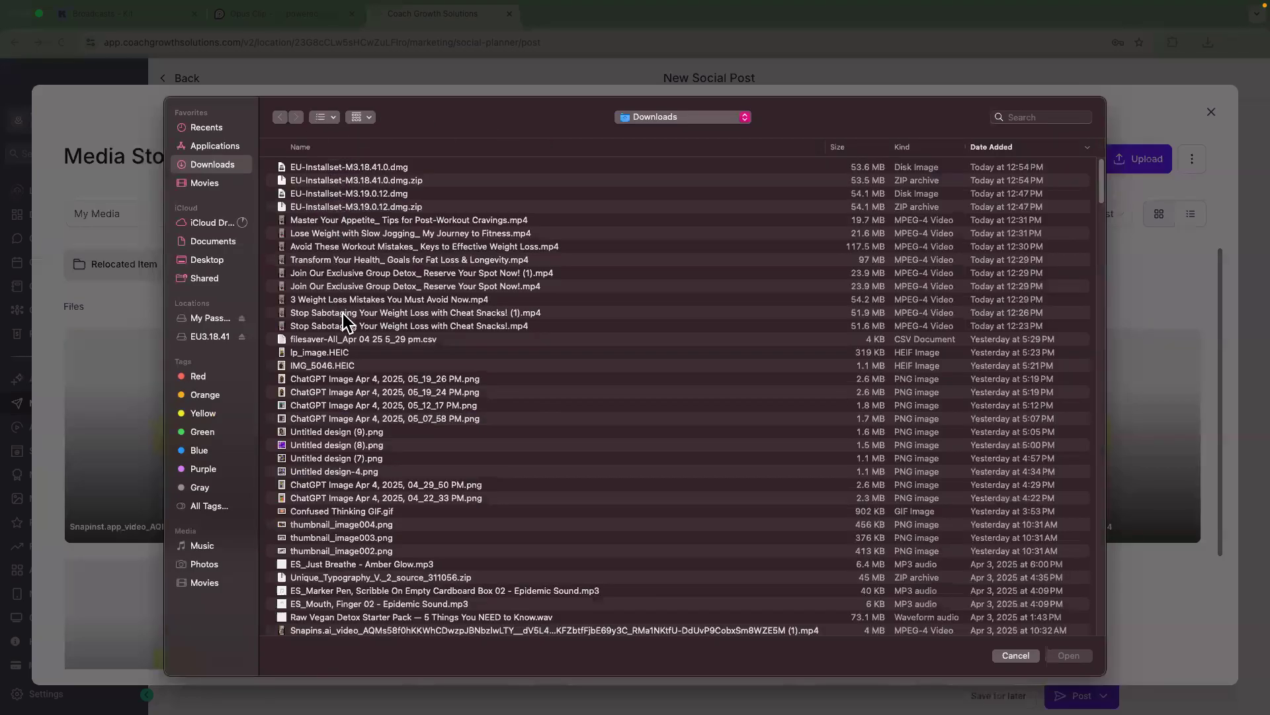
left_click(329, 327)
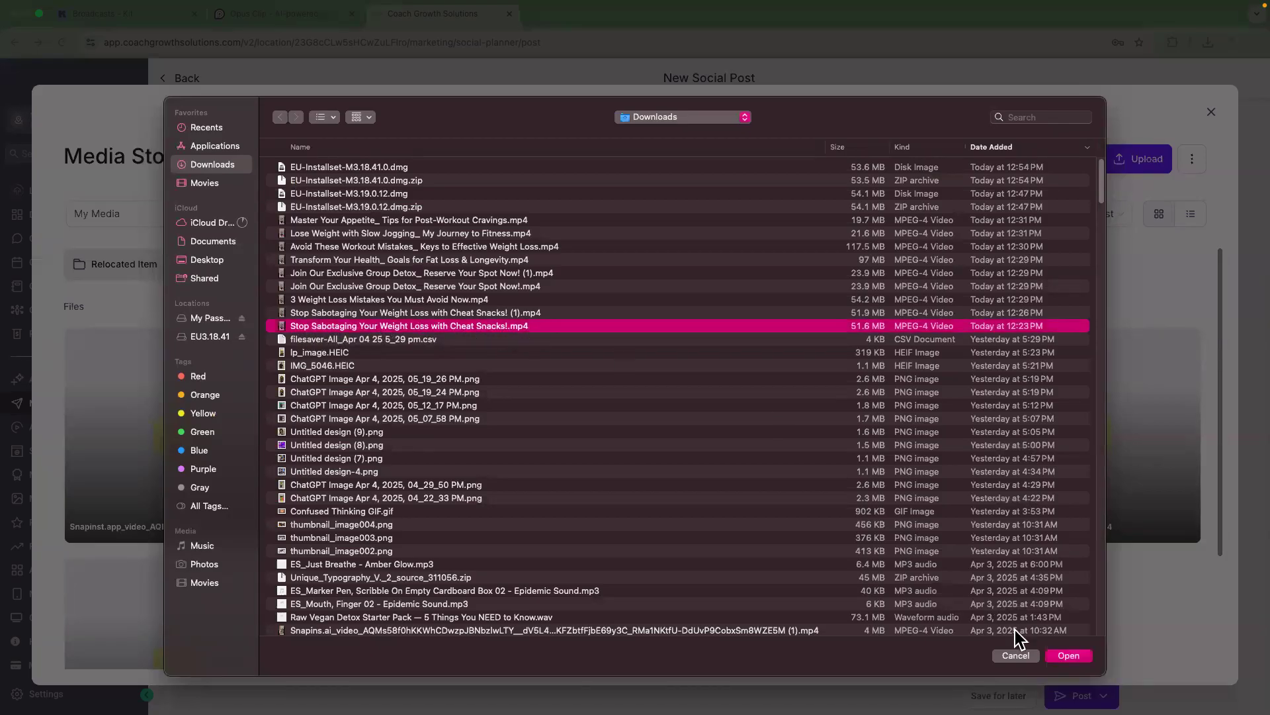
left_click(1068, 654)
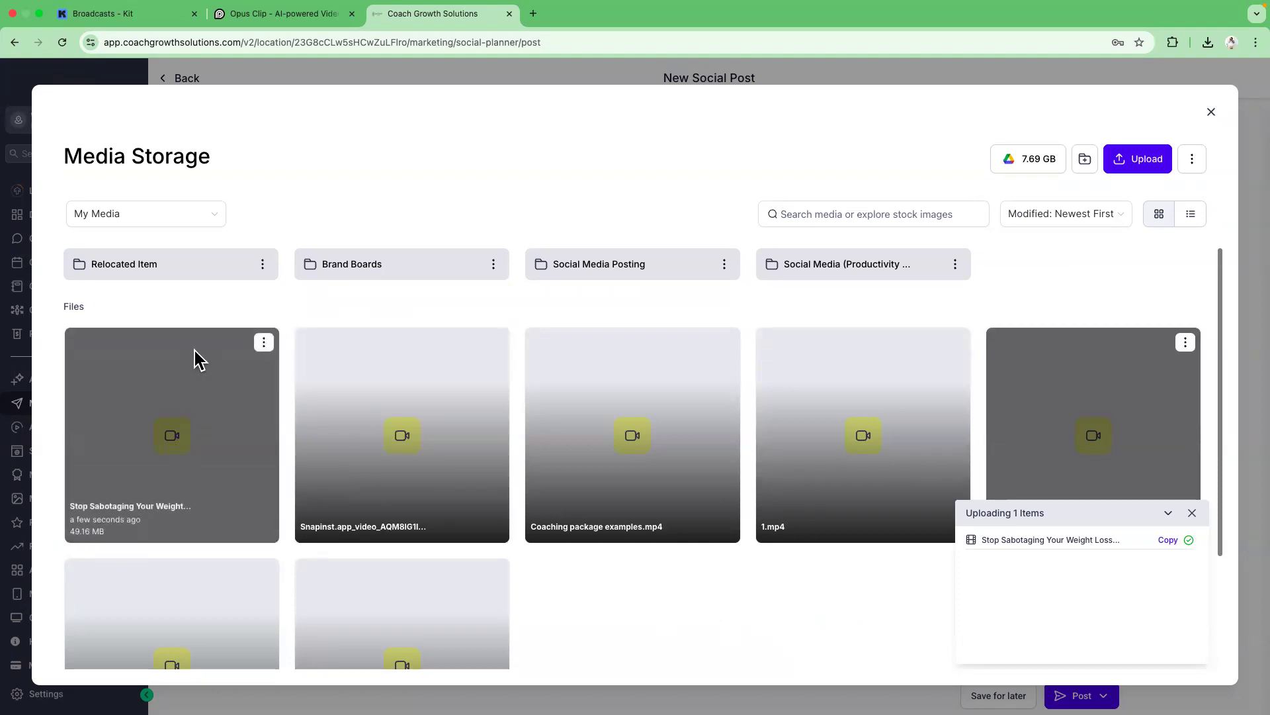
left_click(205, 382)
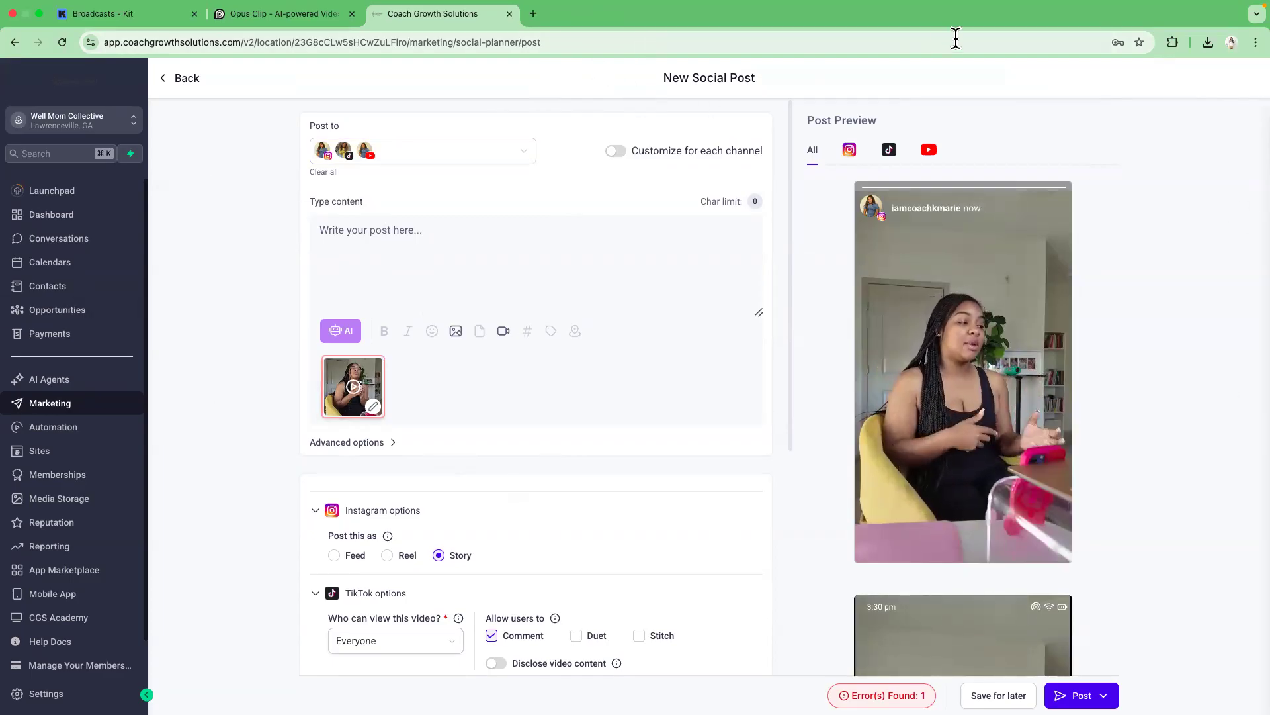
Open chatgpt.com in a new browser tab.
left_click(533, 17)
left_click(533, 41)
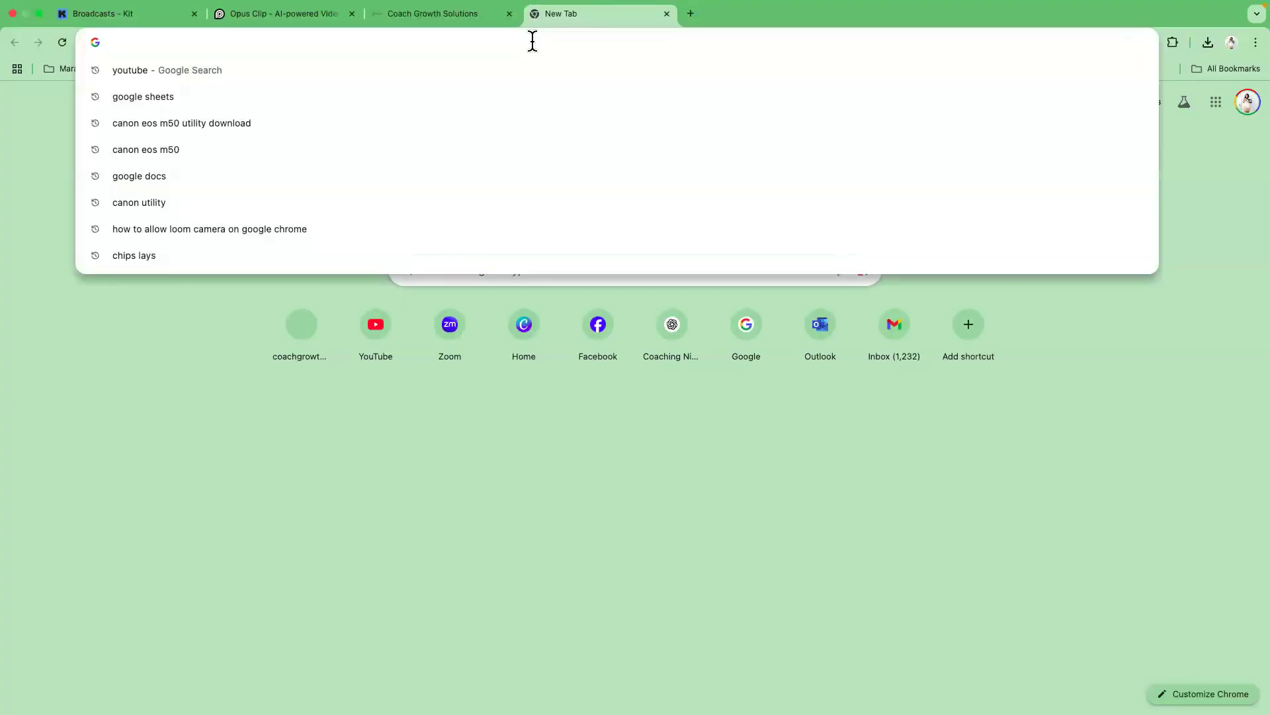
type("chatgpt.co")
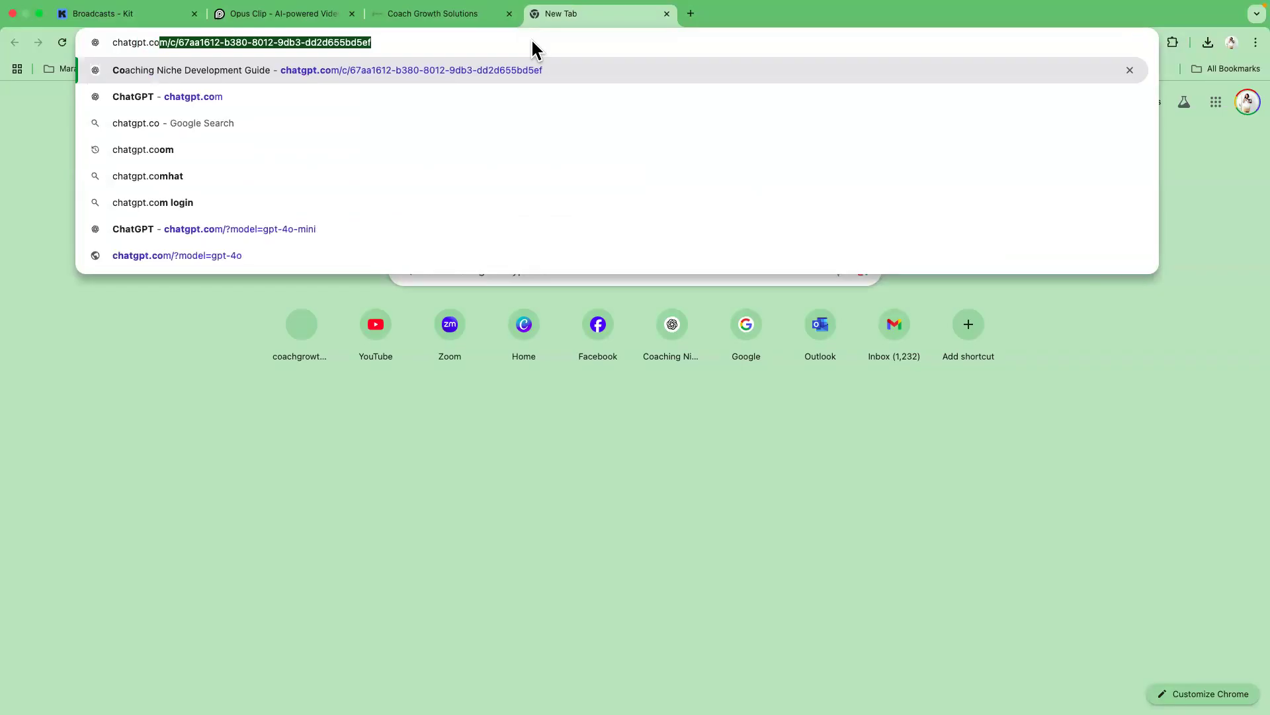
type("m")
key("Return")
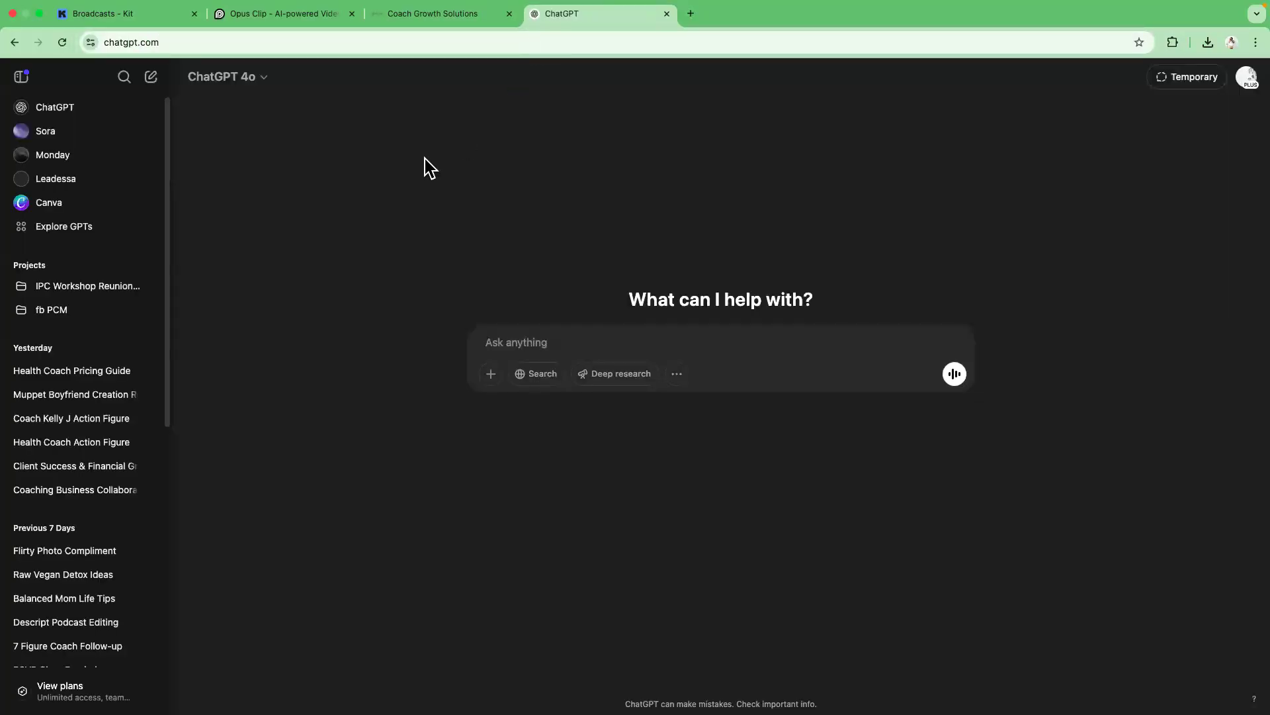
left_click(460, 14)
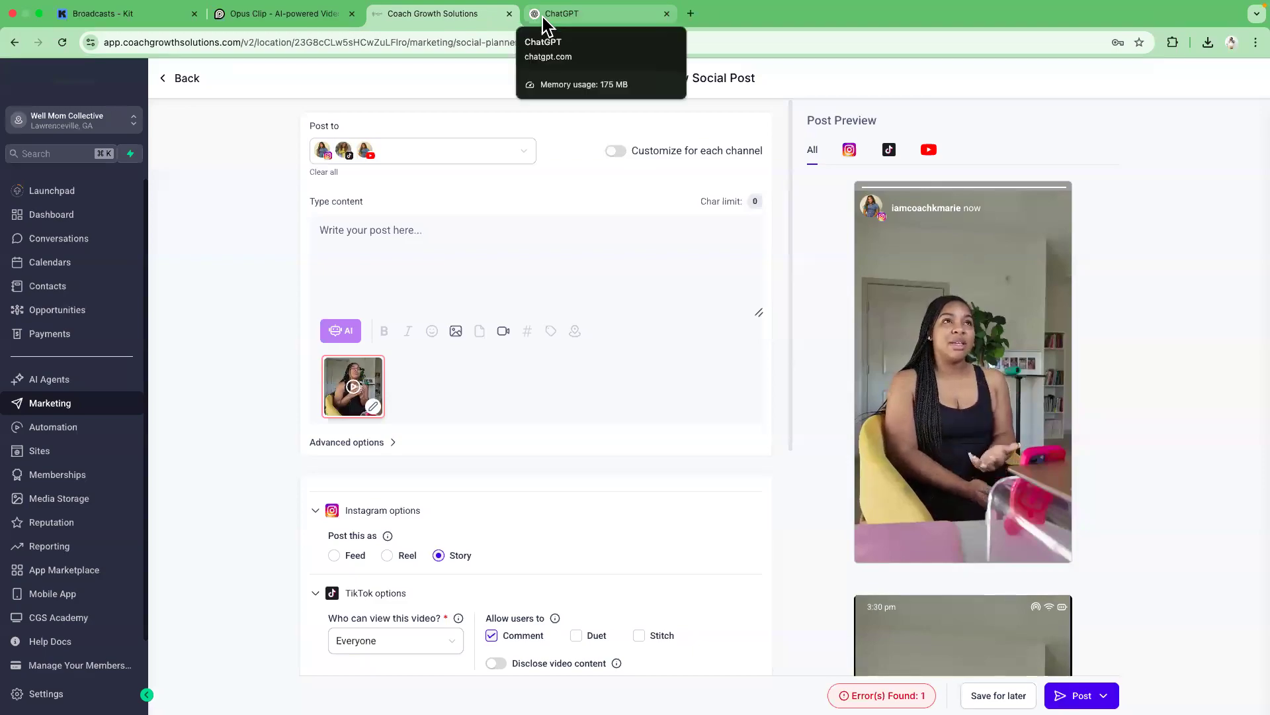
left_click(543, 14)
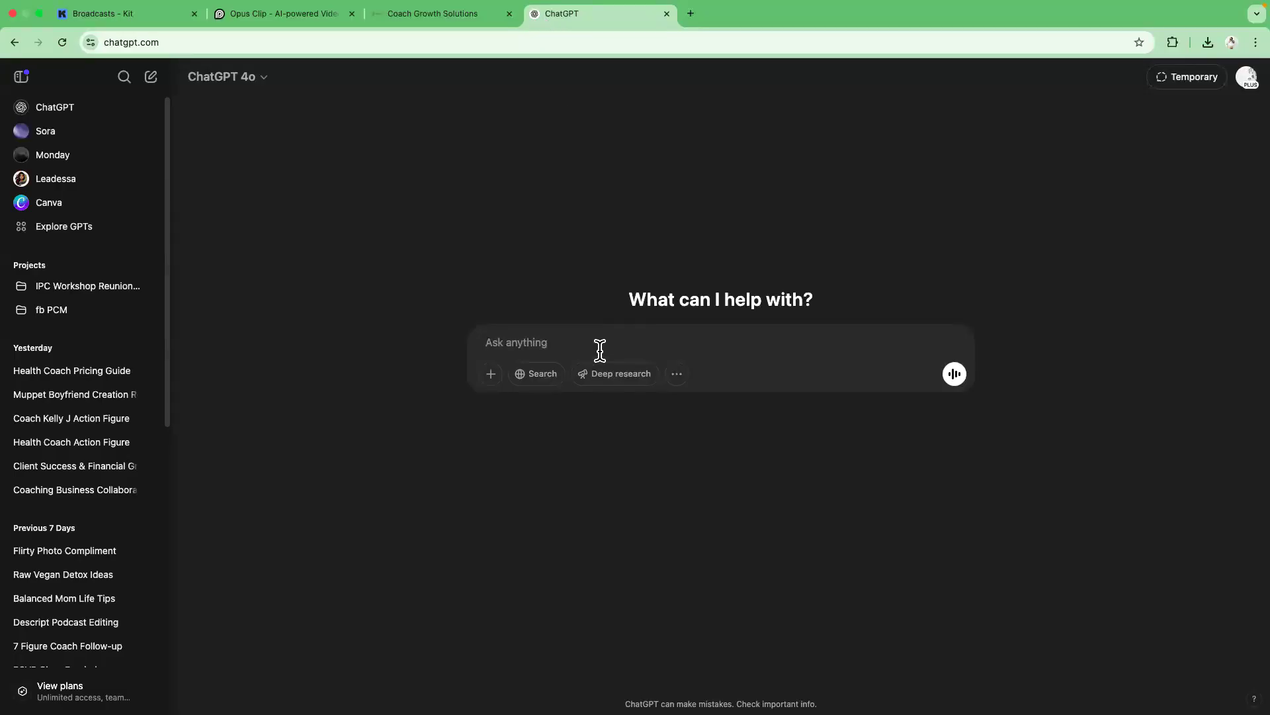
Ask ChatGPT: "Write me a 200-300 word caption on hwo to stop self sabotaging your weightlloss journey with cheatq meals".
type("Write me a")
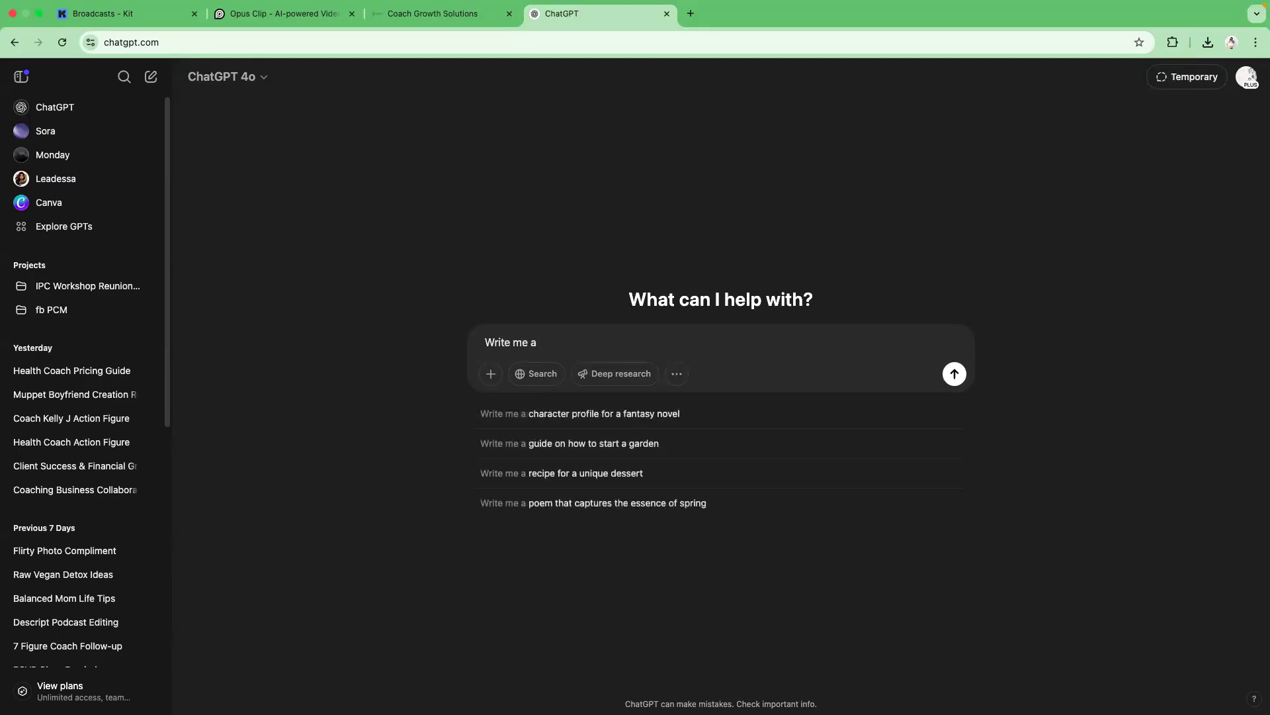
type(" 200-300 word caption on hwo to stop self sabotaging your weightlloss journey with c")
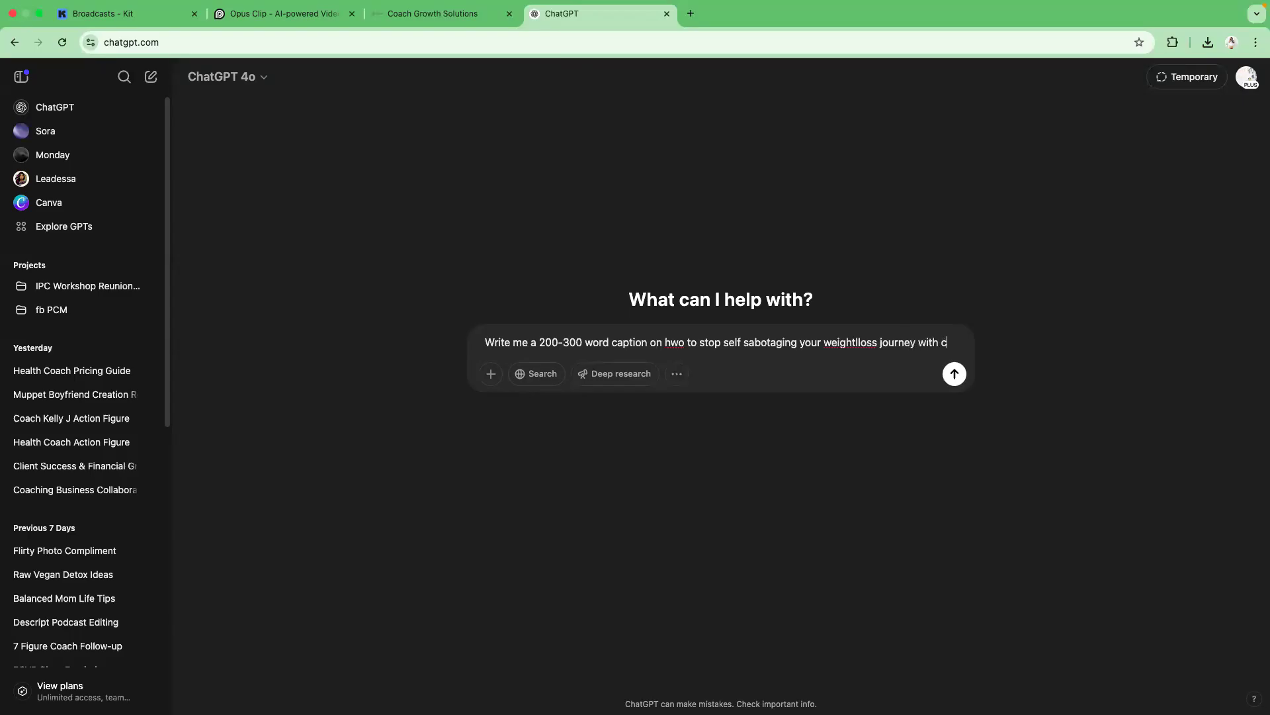
type("heatq meals")
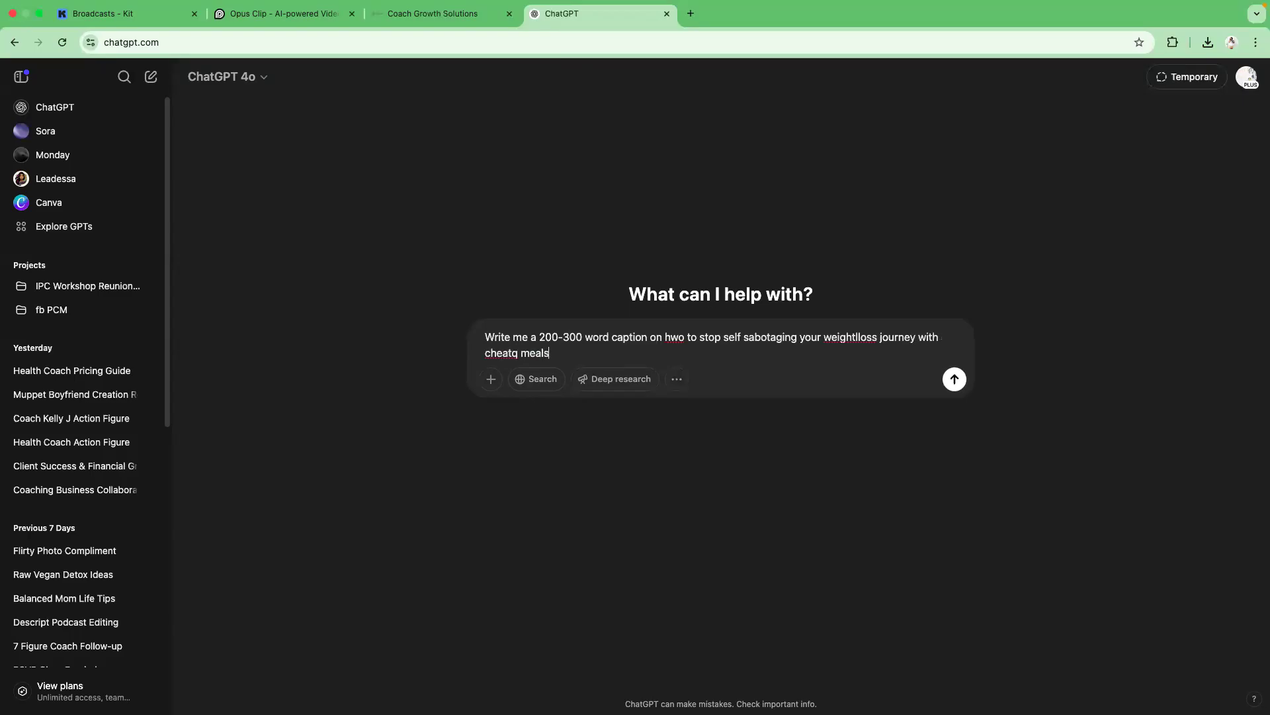
key("Return")
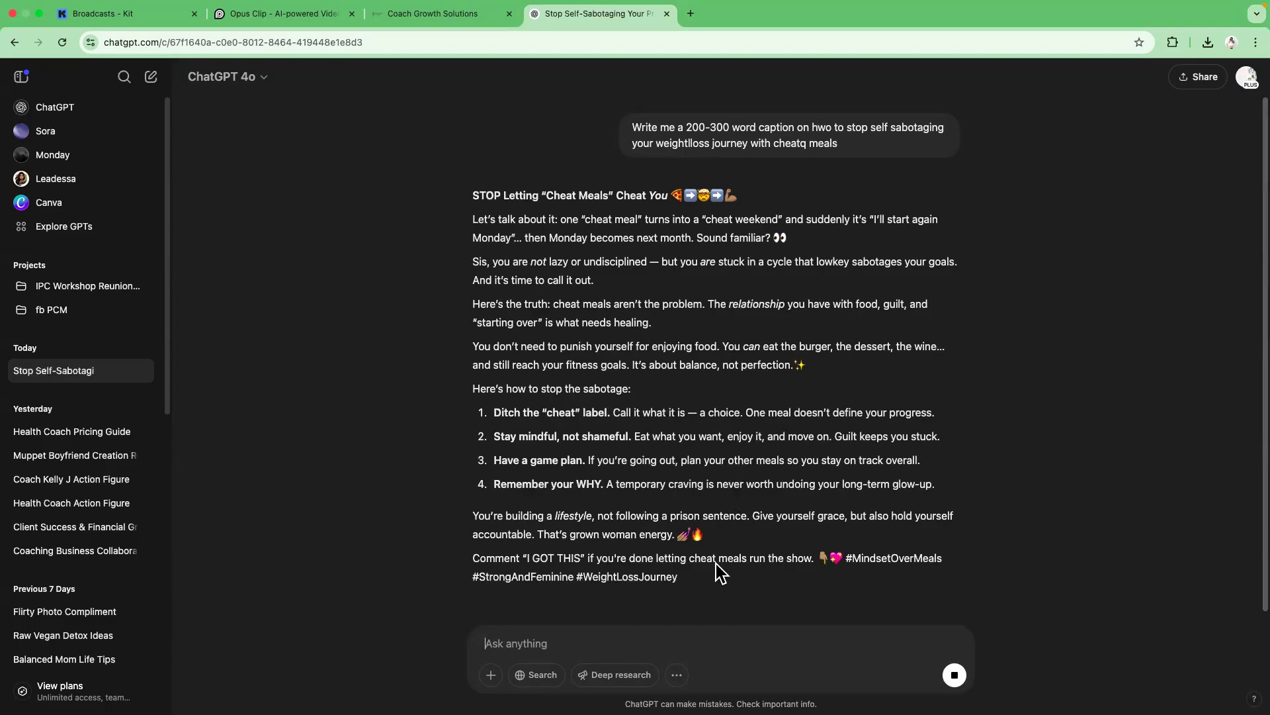
Ask ChatGPT to remove the emojis from the caption.
type("r")
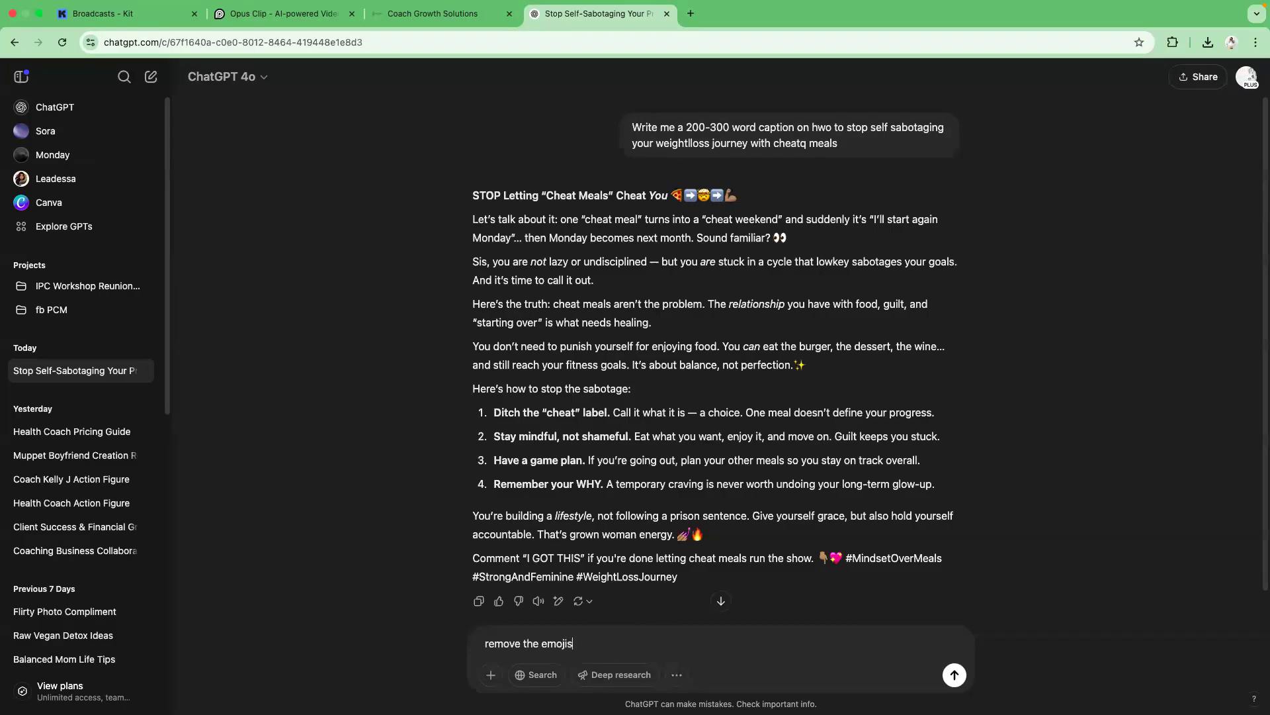
type("emove the emojis")
key("Return")
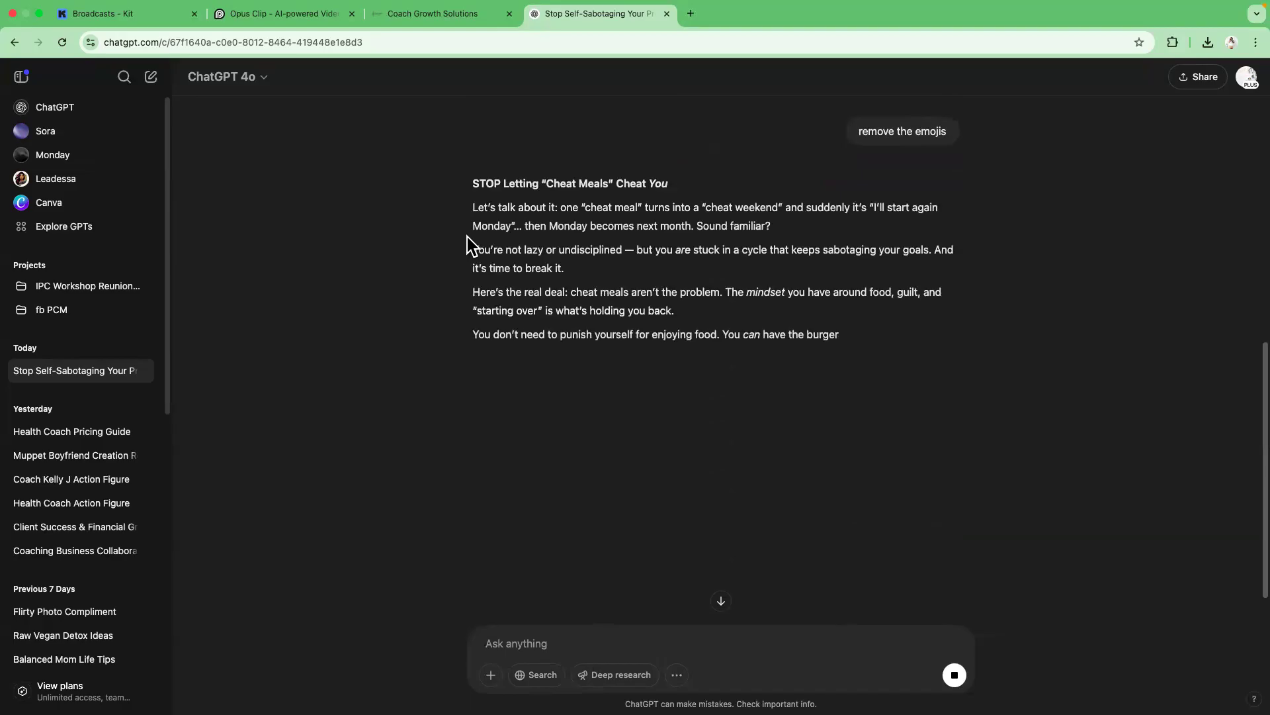
Copy the caption headline "STOP Letting "Cheat Meals" Cheat You" and paste it as the YouTube title.
left_click_drag(472, 183, 675, 187)
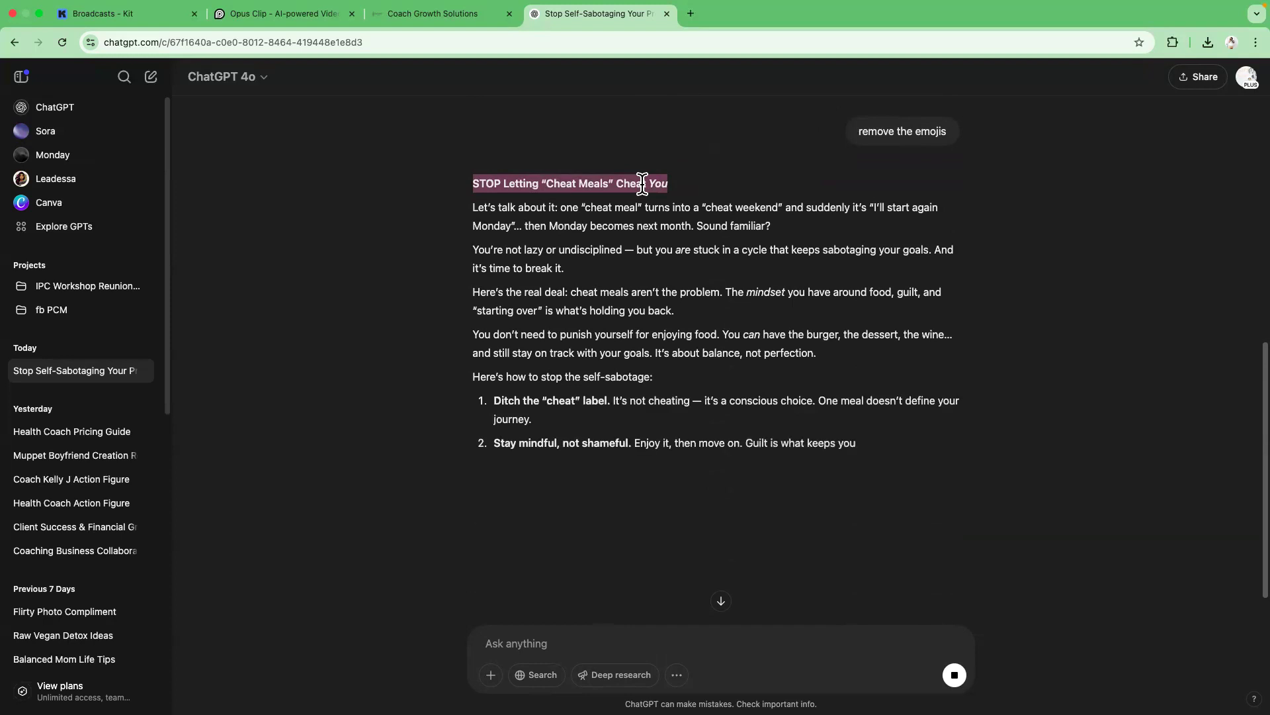
right_click(642, 183)
left_click(664, 213)
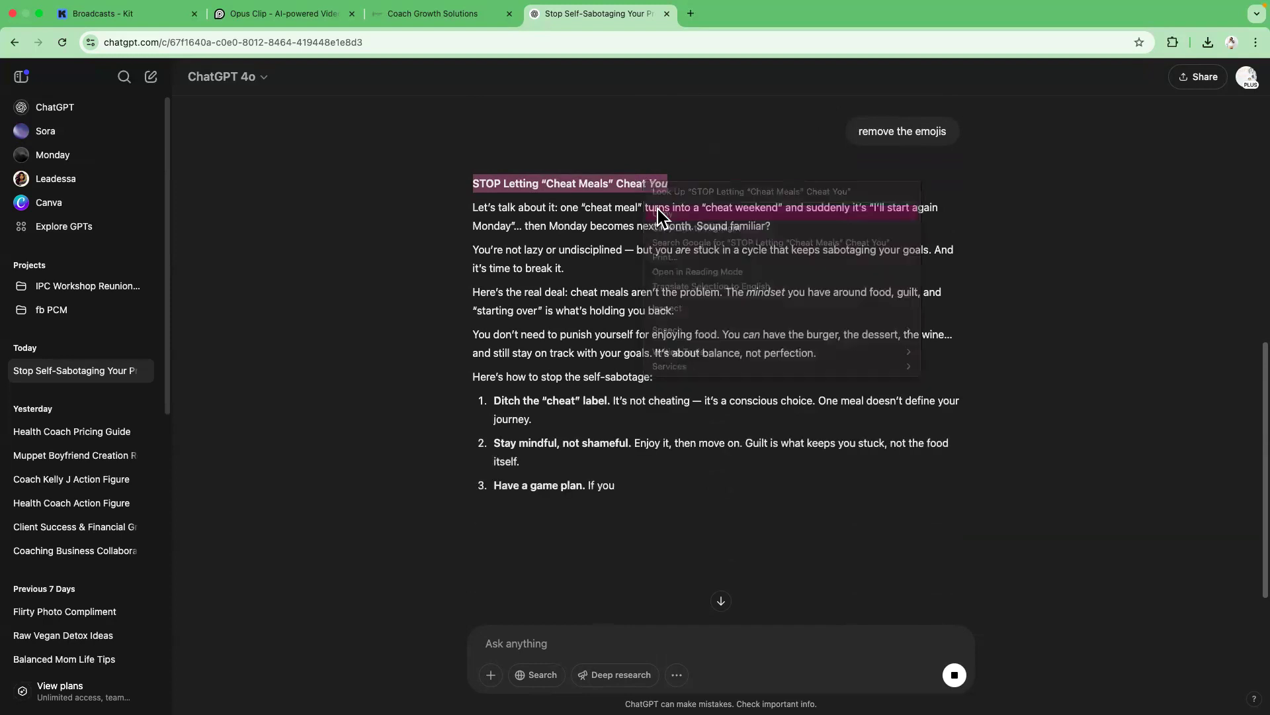
left_click(474, 20)
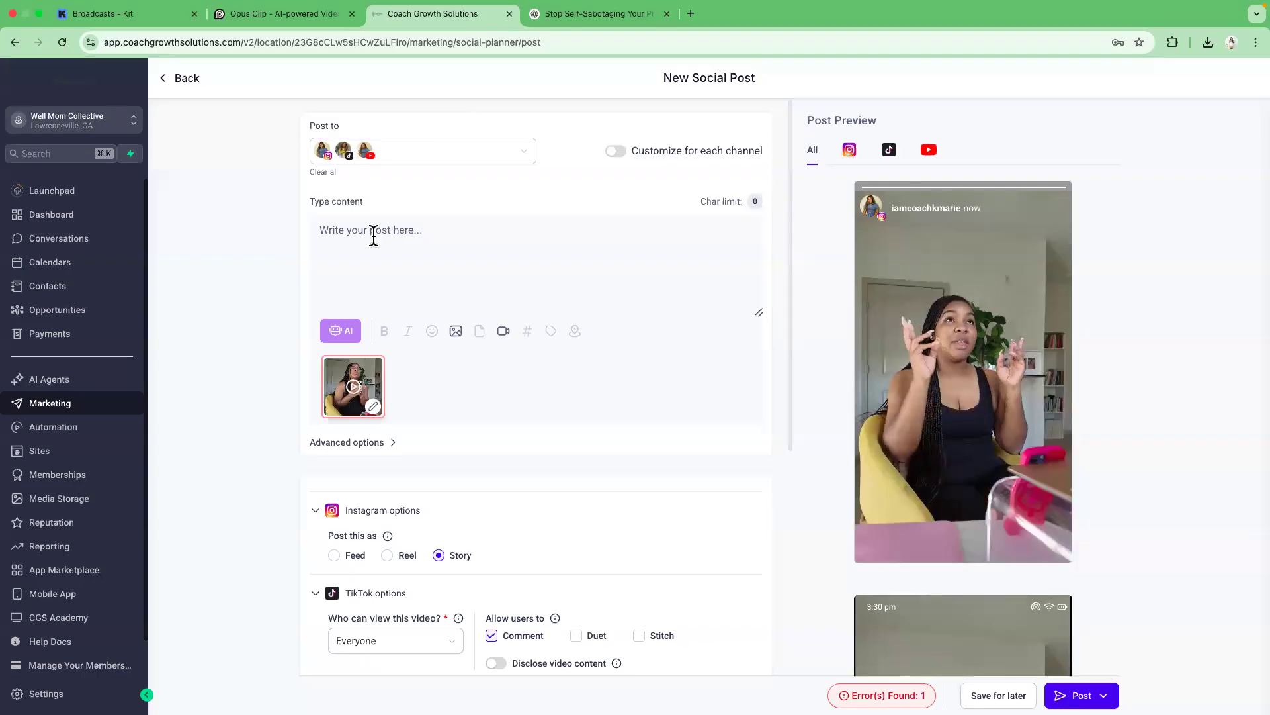
left_click_drag(787, 298, 784, 504)
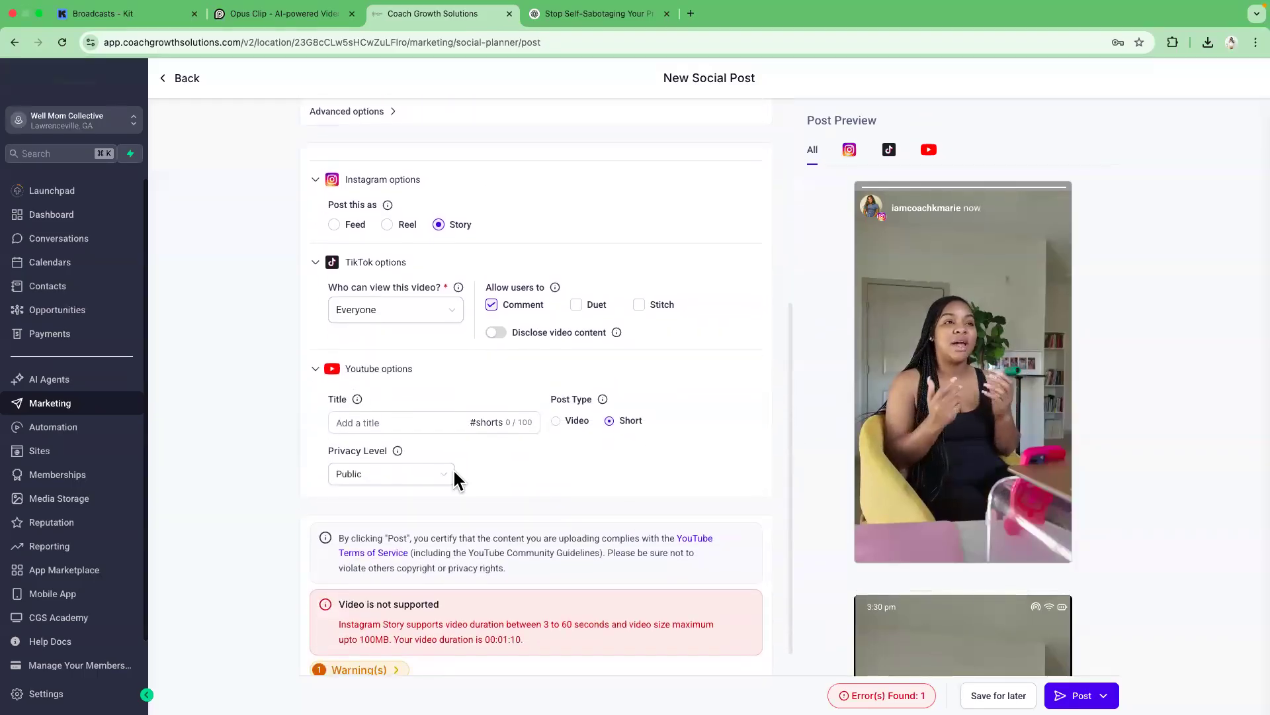
right_click(391, 423)
left_click(424, 520)
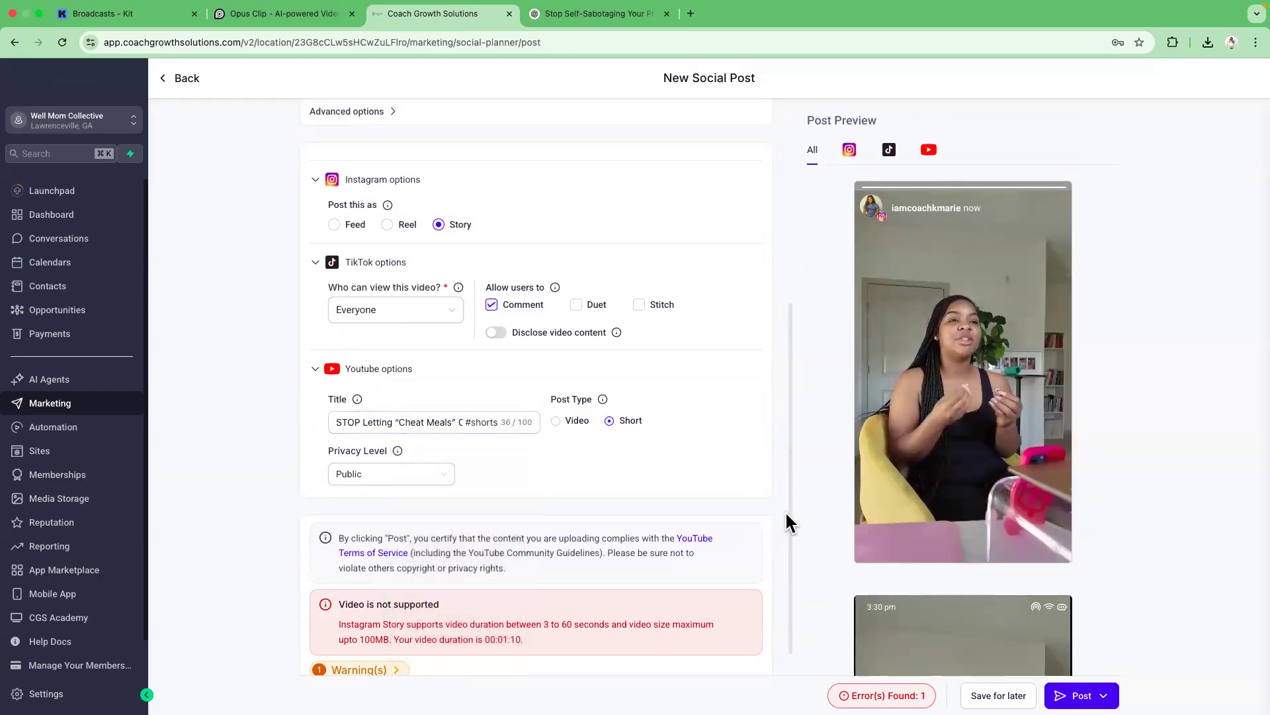
Copy the cheat-meal caption body, from "Let's talk about it" through the hashtags, out of the ChatGPT reply.
left_click_drag(788, 497, 743, 232)
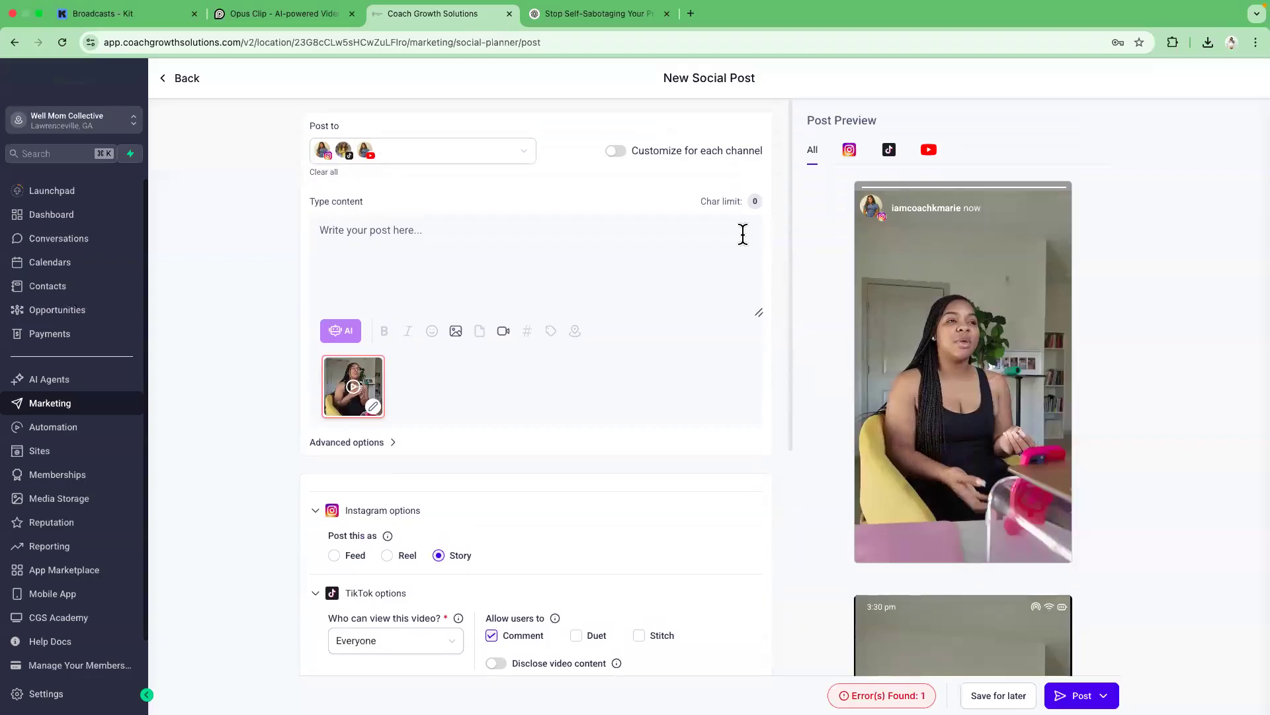
left_click(597, 13)
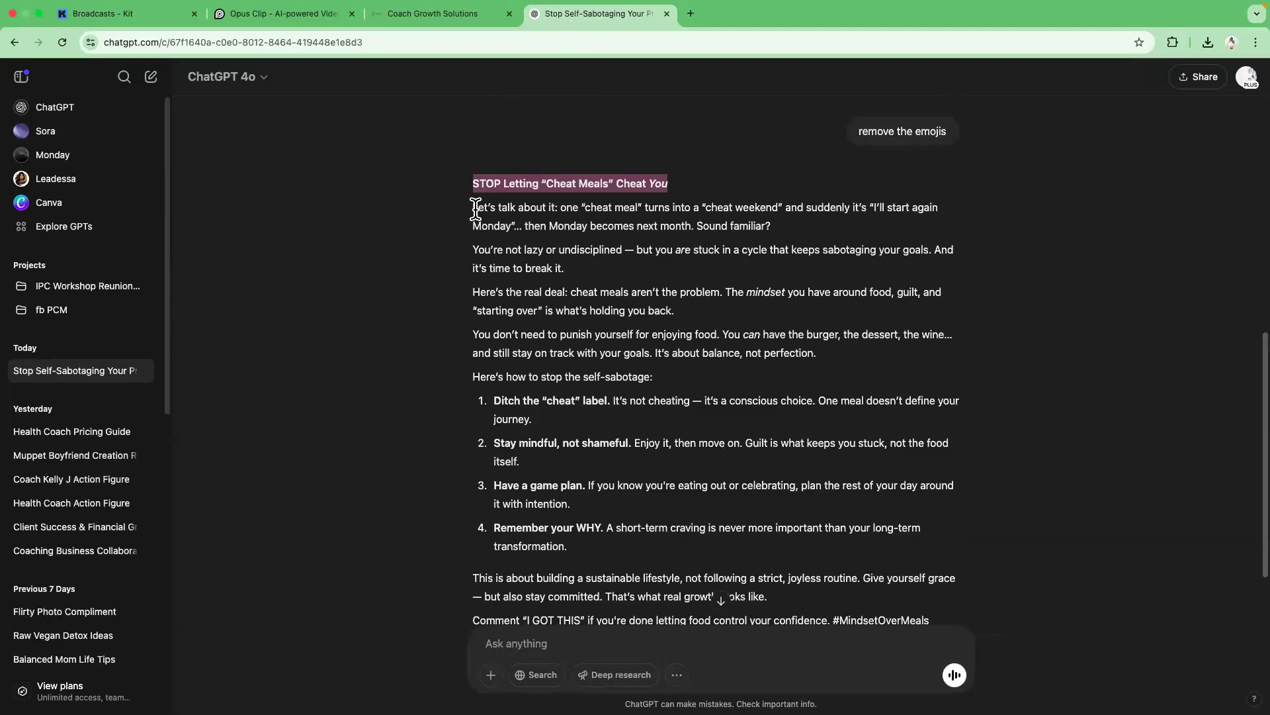
left_click_drag(474, 210, 864, 553)
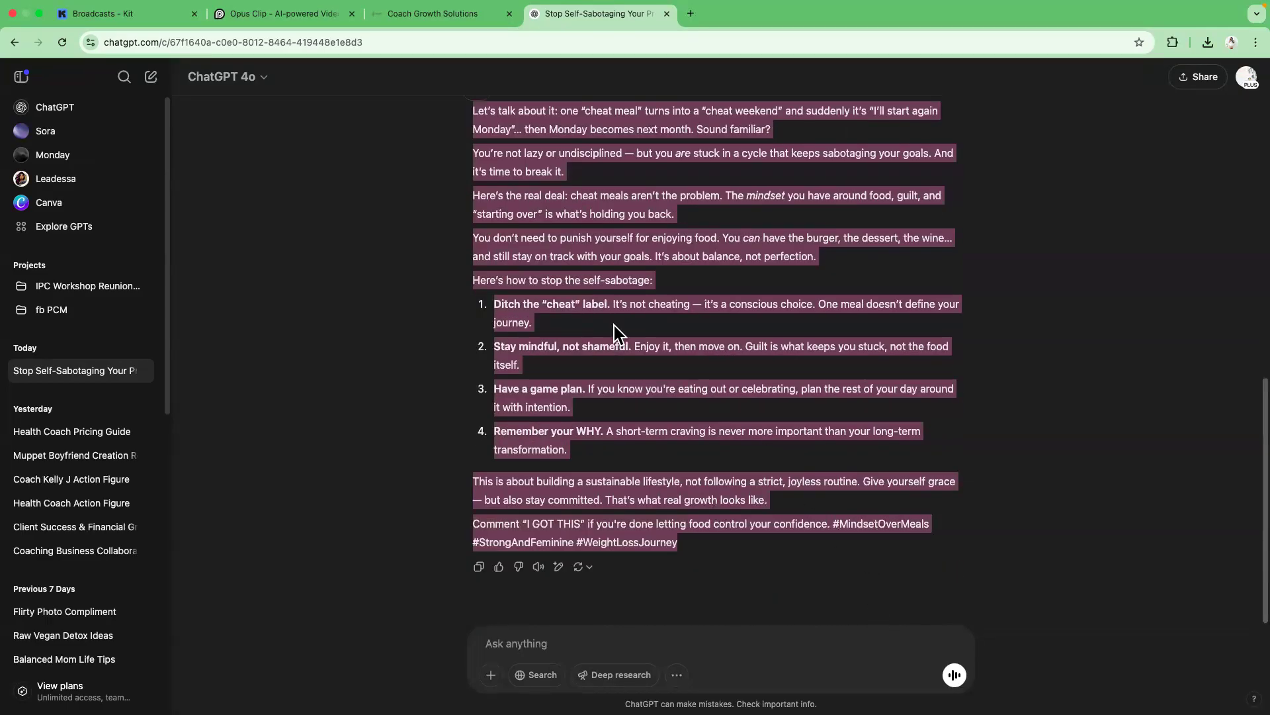
right_click(602, 245)
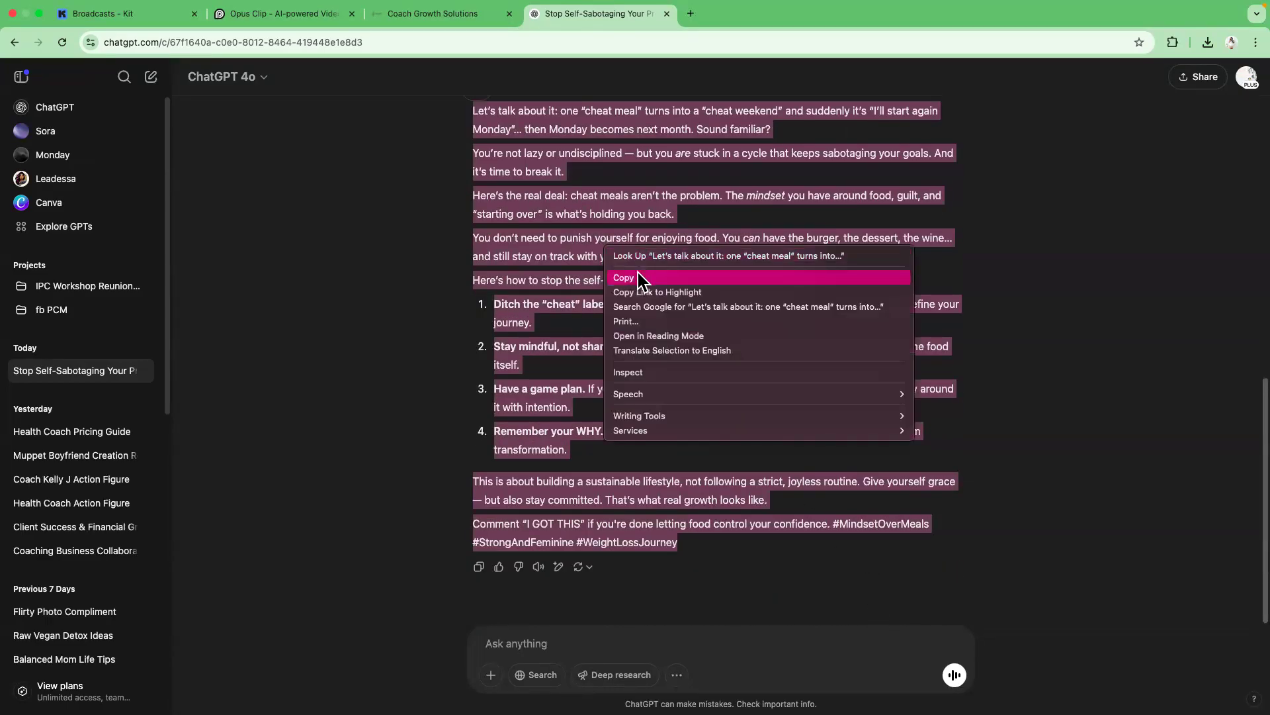
left_click(638, 277)
right_click(575, 239)
left_click(606, 272)
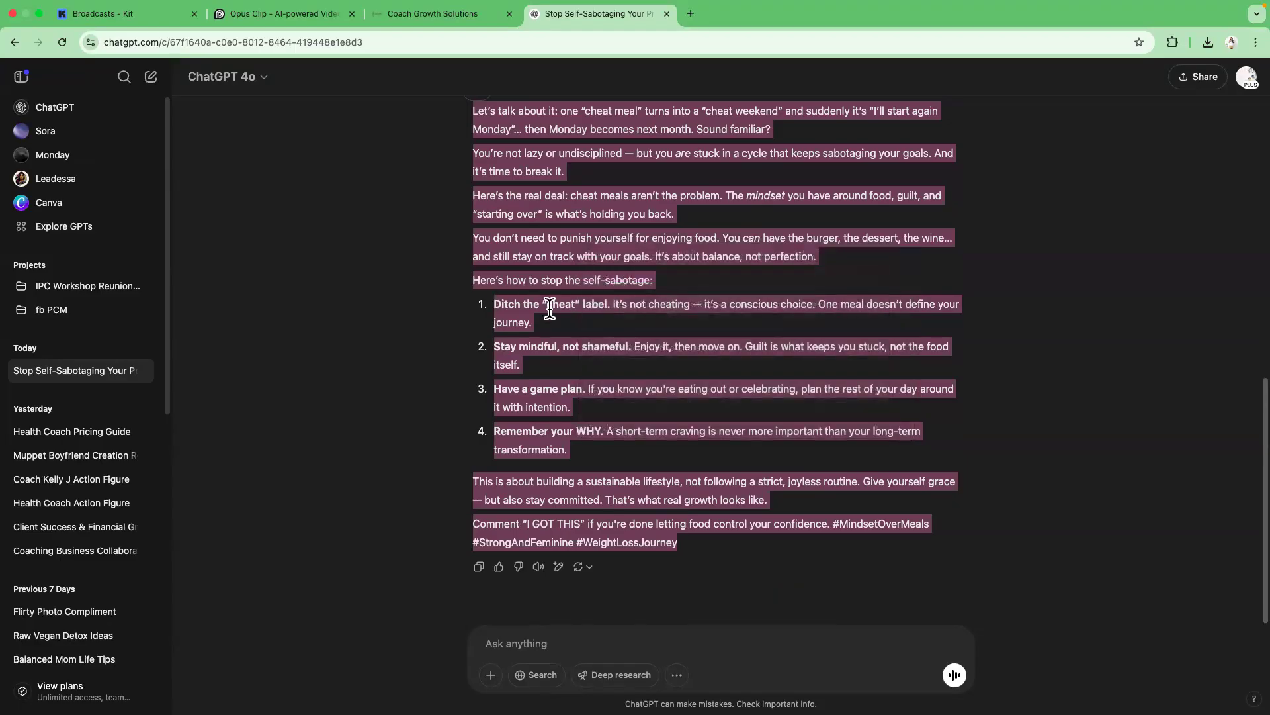
left_click(443, 355)
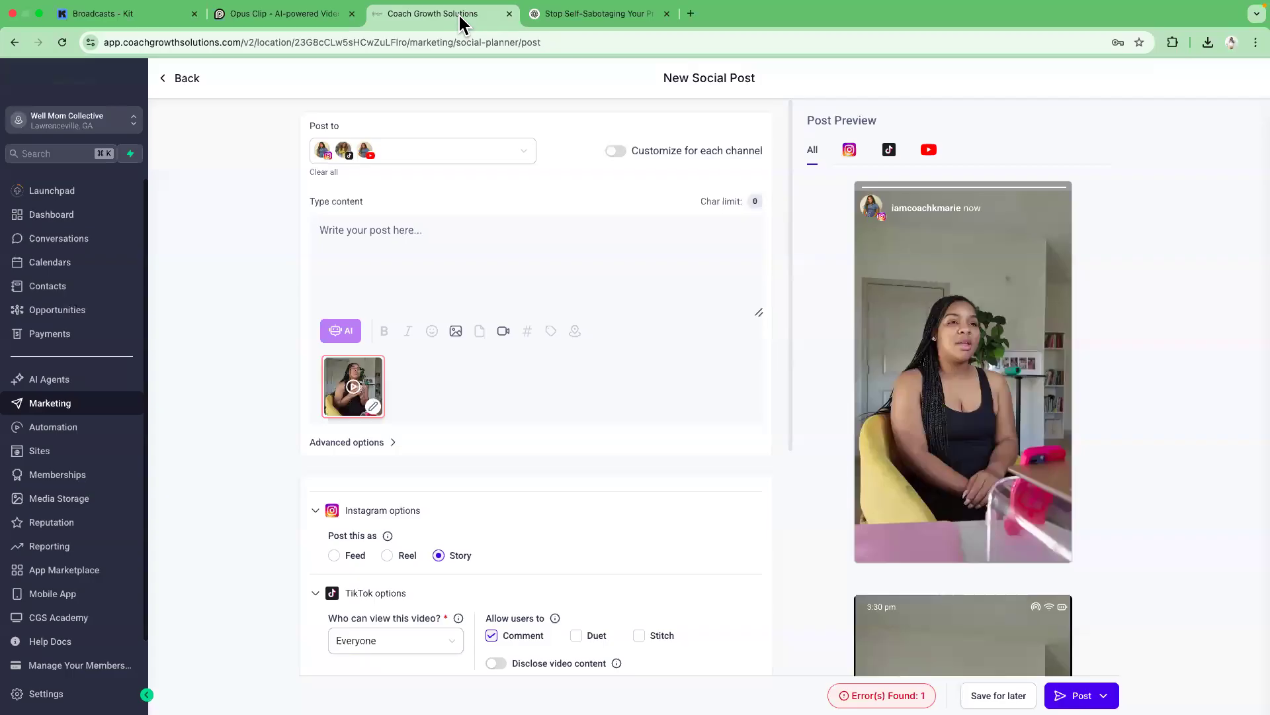
Try to paste the copied caption into the new post's content field.
left_click(450, 13)
right_click(381, 237)
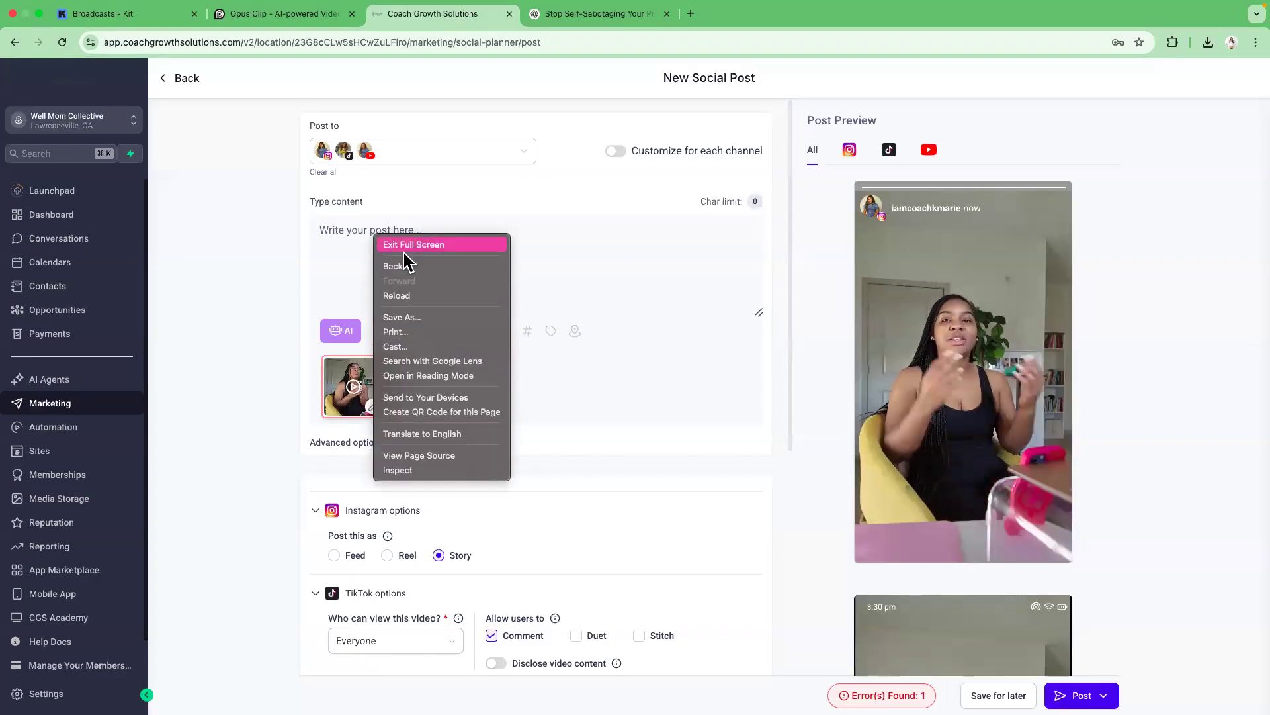
left_click(344, 231)
right_click(340, 232)
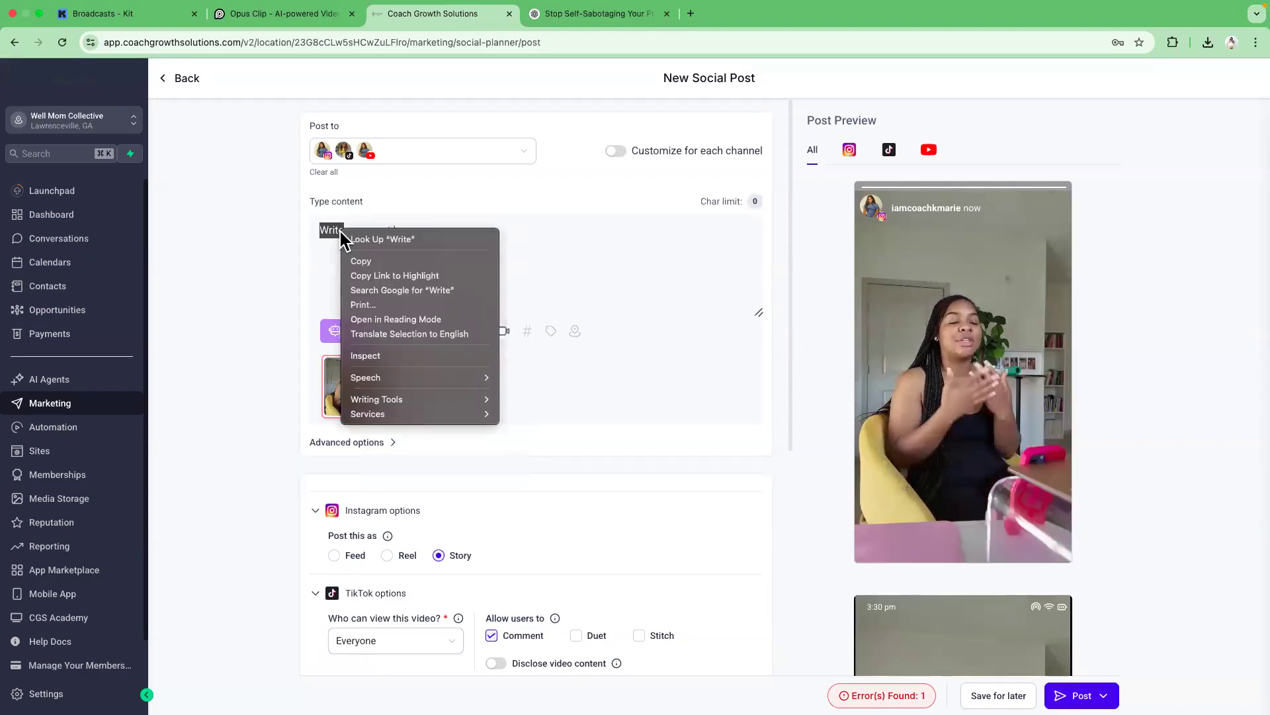
key("Escape")
left_click(336, 231)
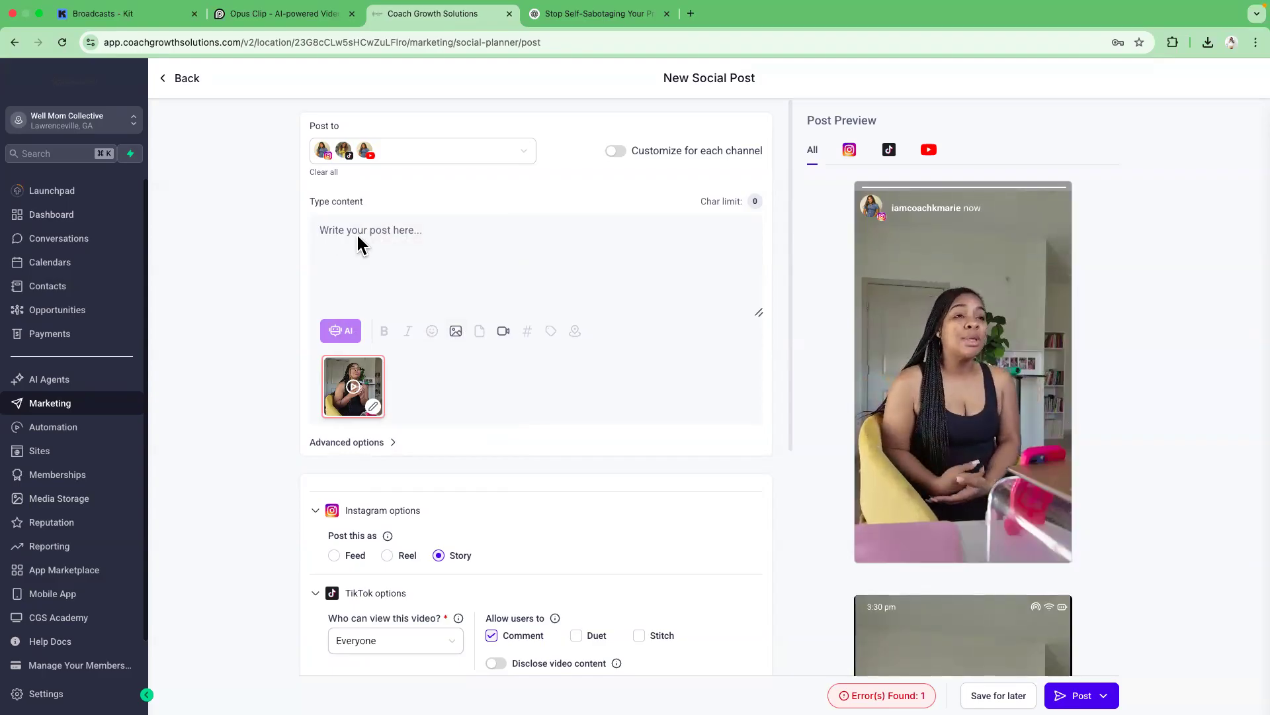
Copy the cheat-meal caption body from the ChatGPT reply again.
left_click(569, 14)
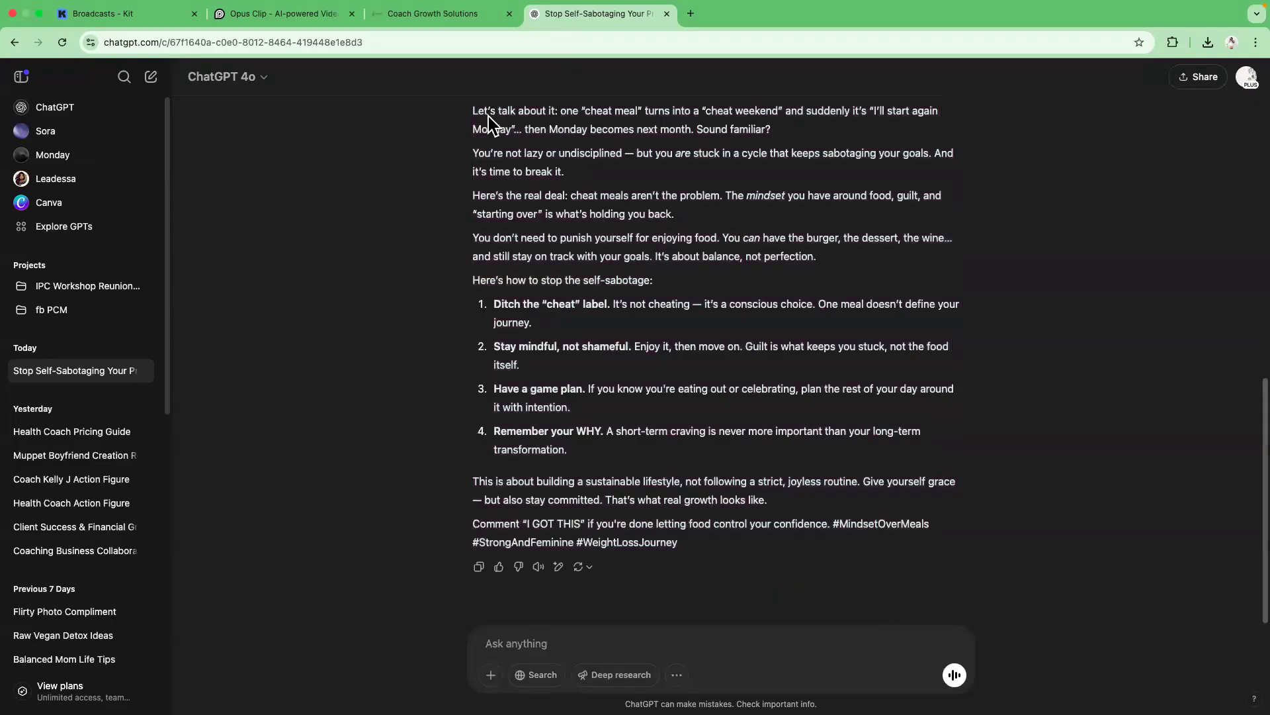
left_click_drag(471, 112, 787, 541)
right_click(746, 493)
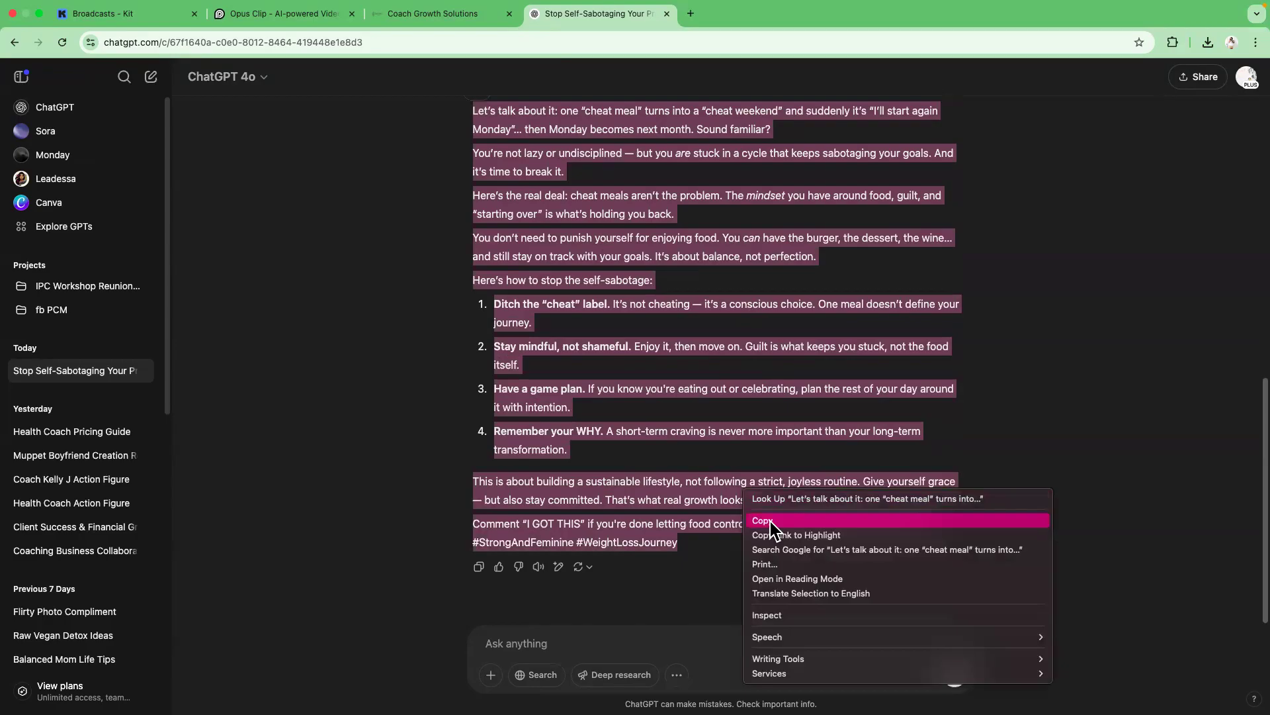
left_click(761, 520)
Try once more to paste the caption into the post's content field, including via the browser's Edit menu.
left_click(466, 17)
left_click(393, 229)
right_click(394, 232)
left_click(377, 232)
right_click(339, 226)
left_click(328, 227)
right_click(329, 228)
left_click(323, 229)
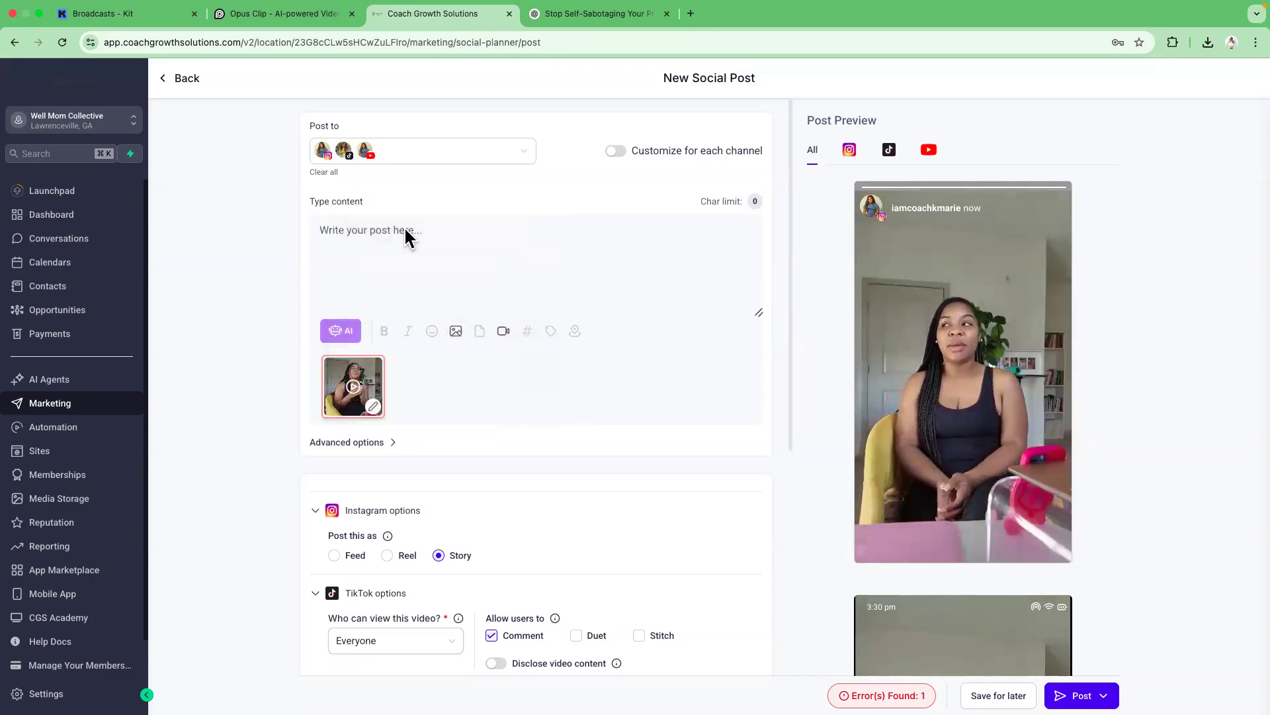
mouse_move(186, 10)
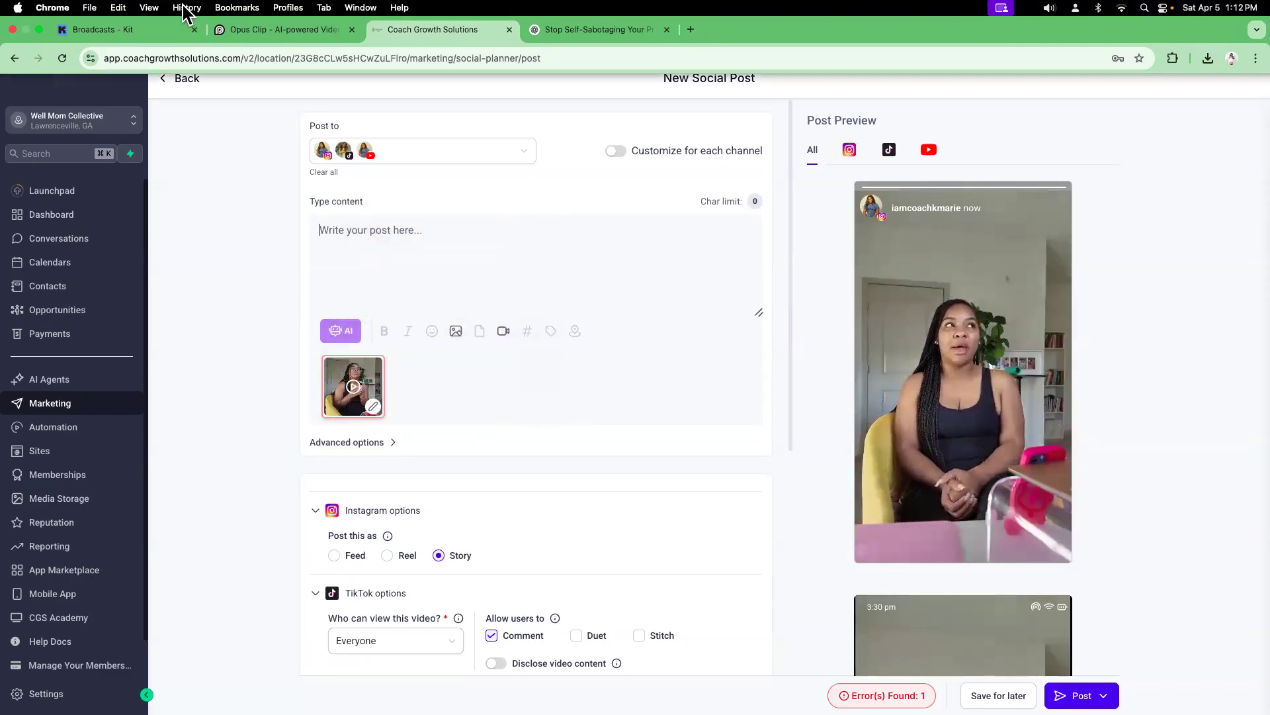
left_click(117, 7)
left_click(156, 93)
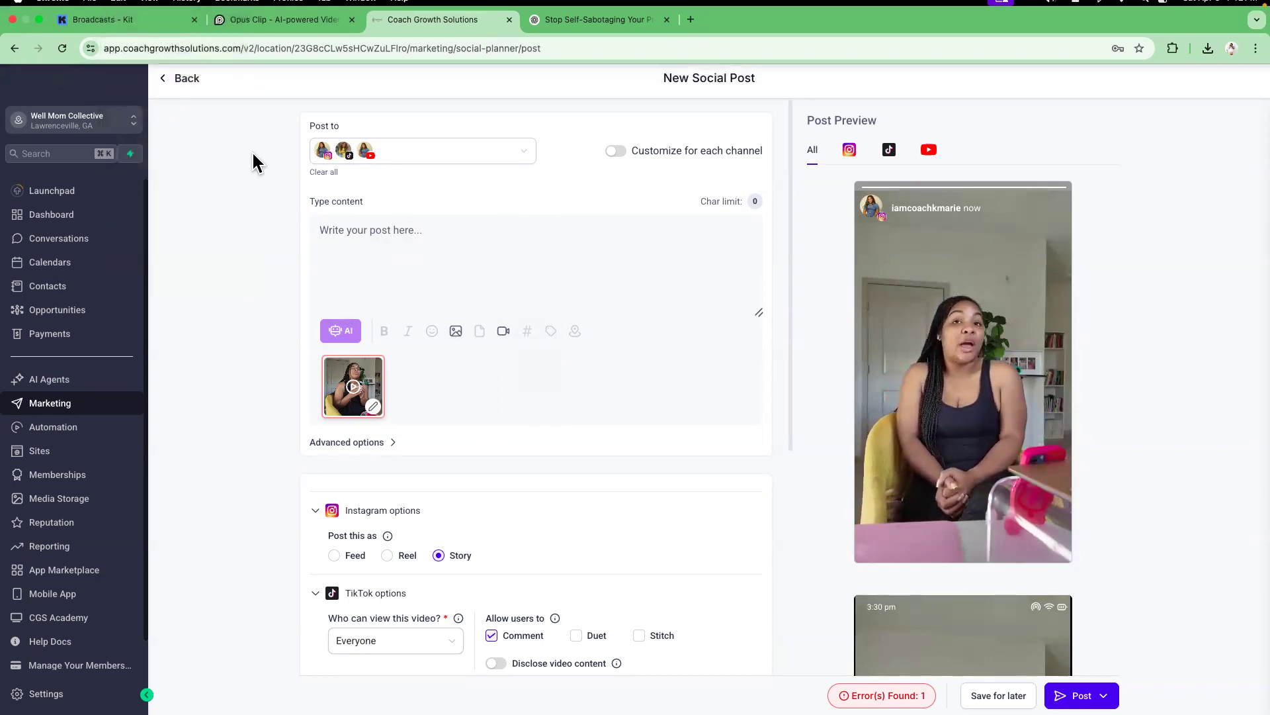
left_click(424, 251)
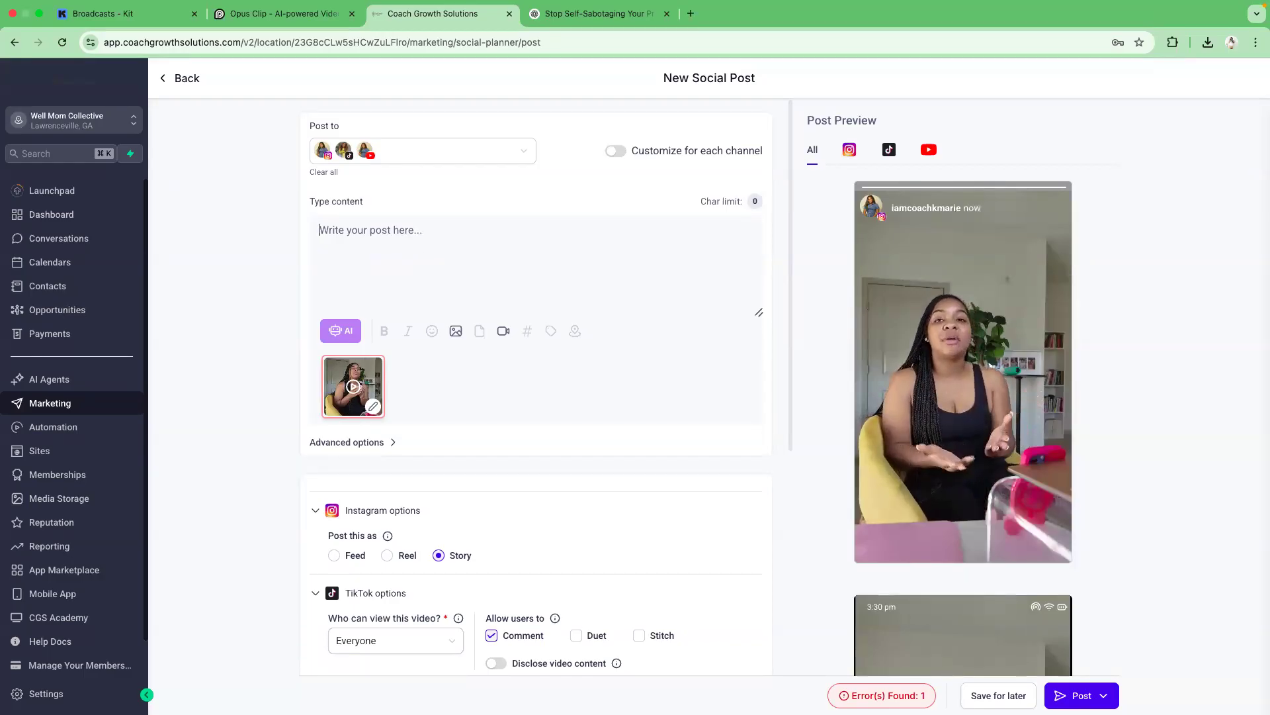
scroll(670, 667, "down", 5)
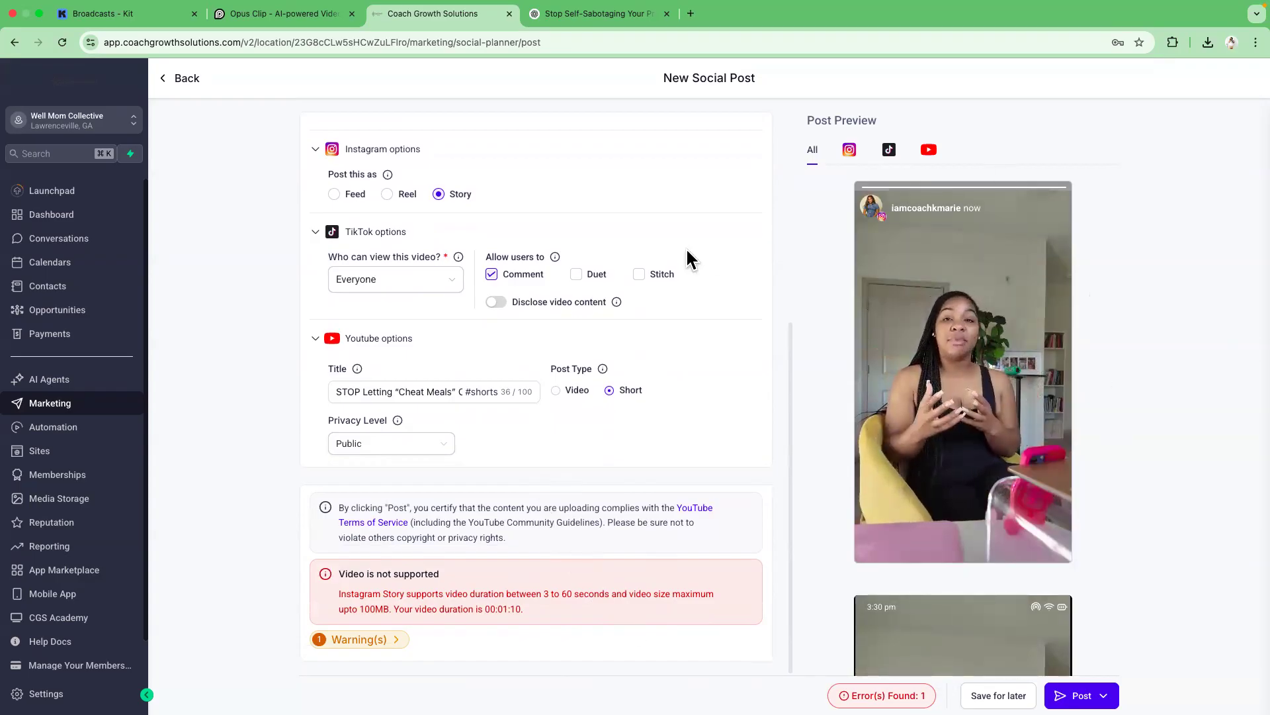
scroll(461, 348, "up", 4)
scroll(523, 367, "down", 1)
scroll(497, 374, "up", 2)
scroll(479, 377, "down", 5)
scroll(470, 380, "up", 3)
scroll(469, 385, "down", 2)
scroll(469, 386, "up", 3)
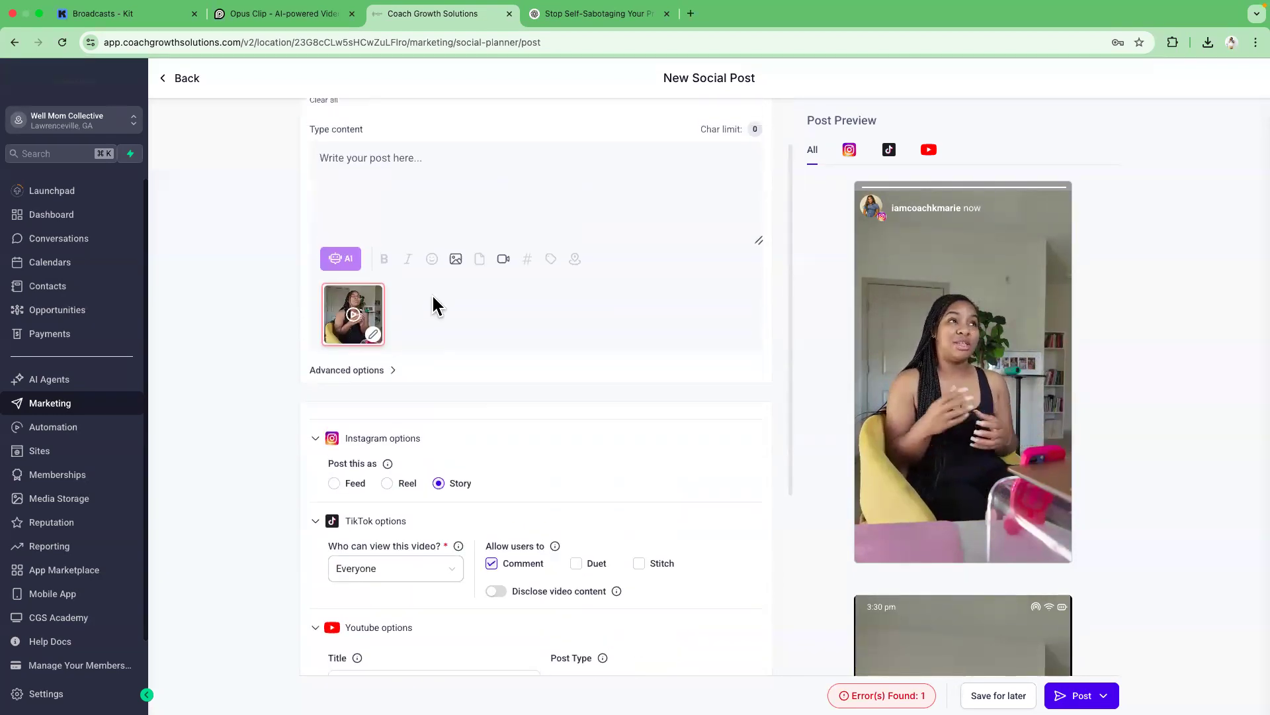
Remove the attached video from the post and open media storage to add a different one.
left_click(381, 295)
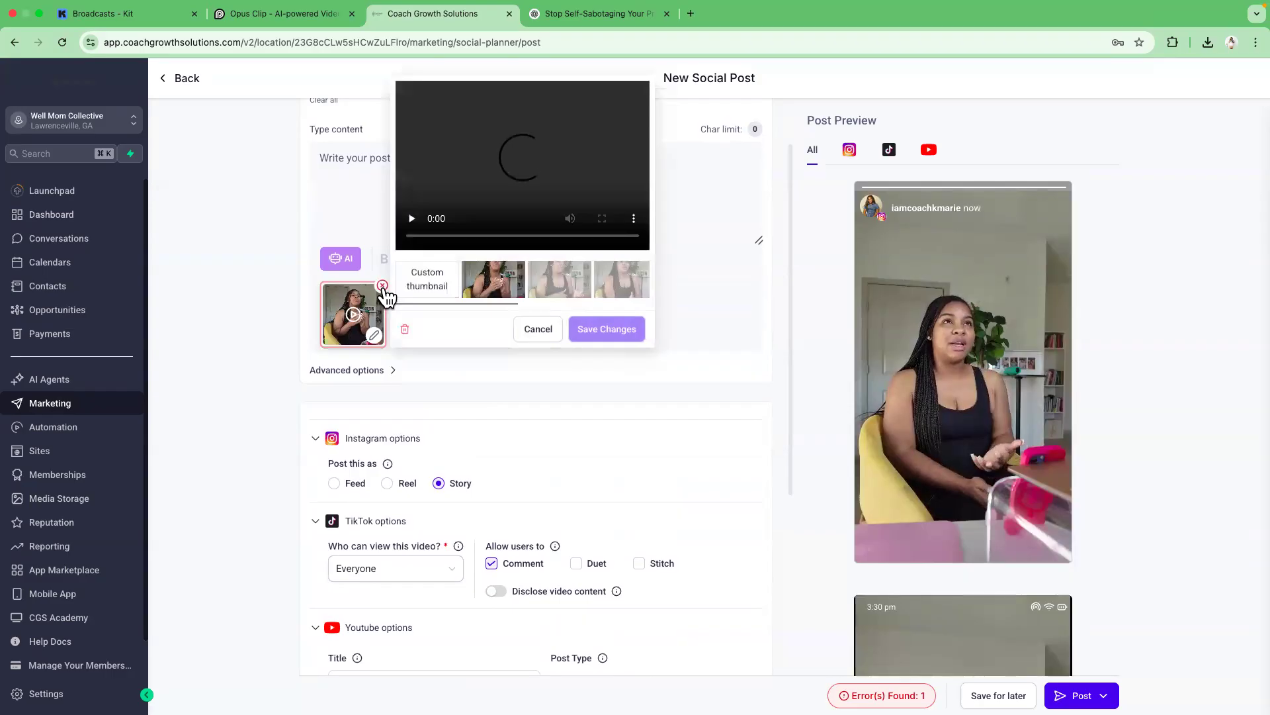
left_click(382, 285)
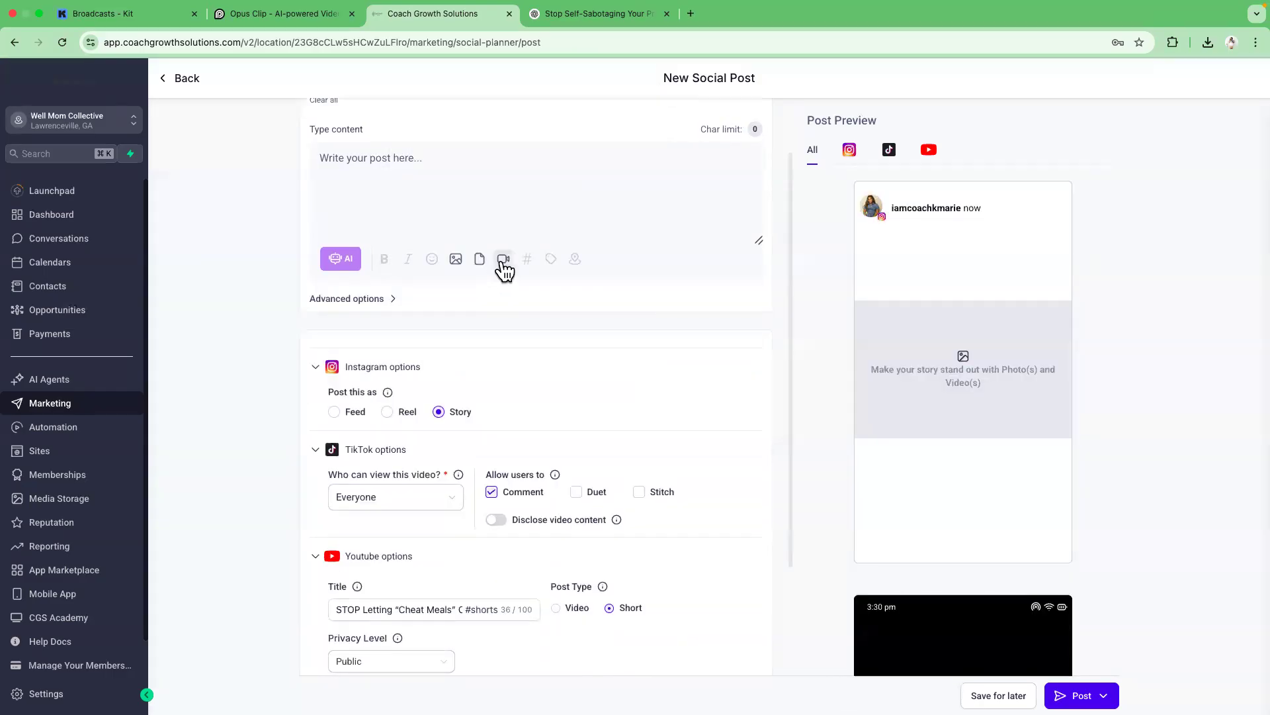
left_click(505, 261)
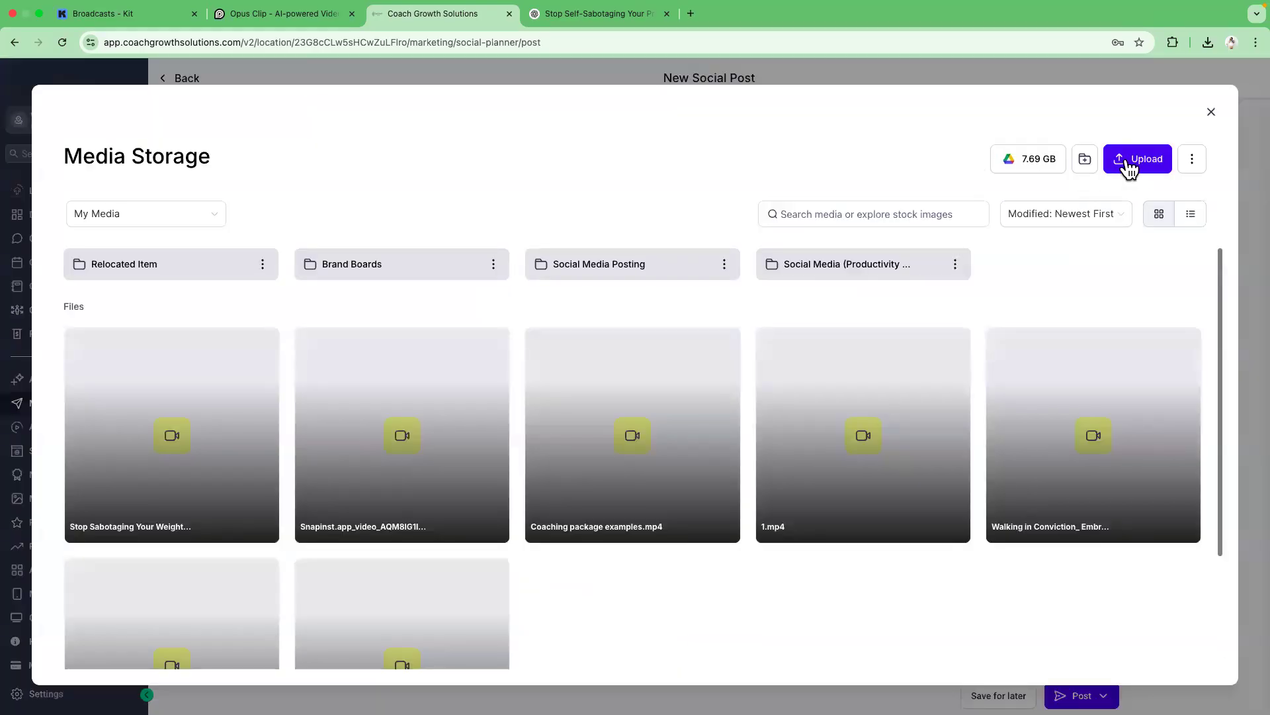
left_click(1126, 159)
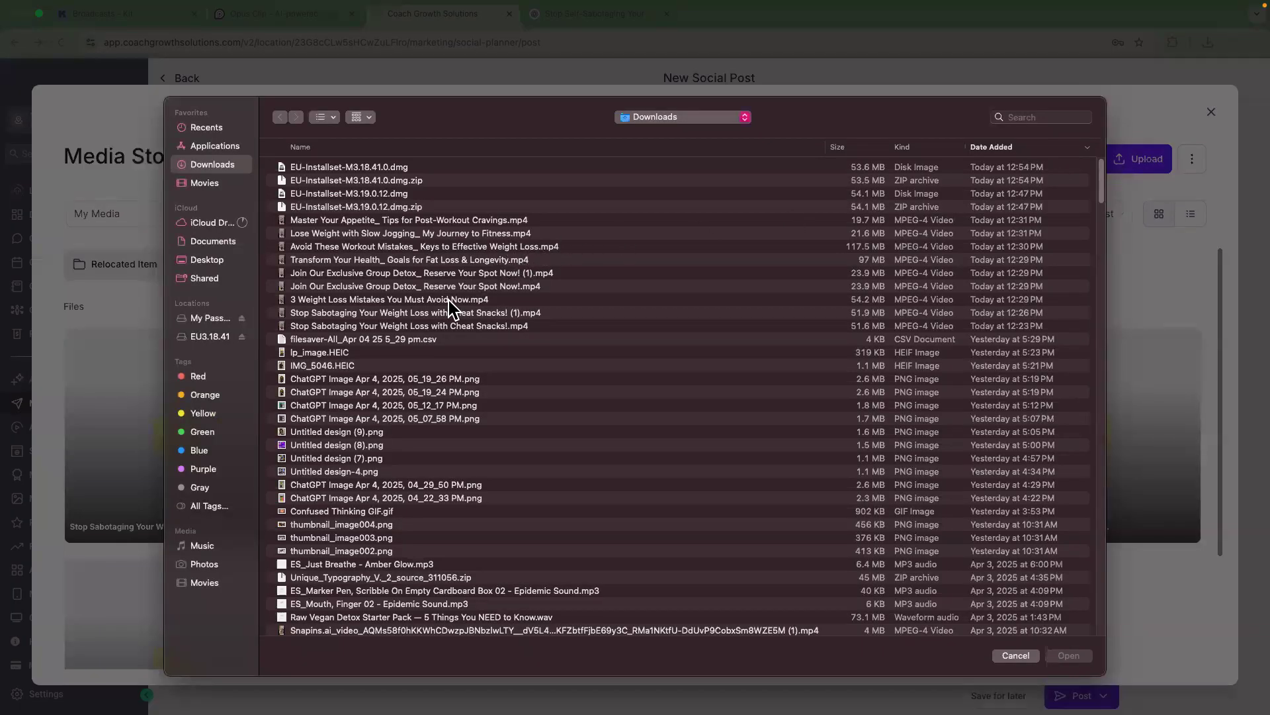
left_click(1019, 655)
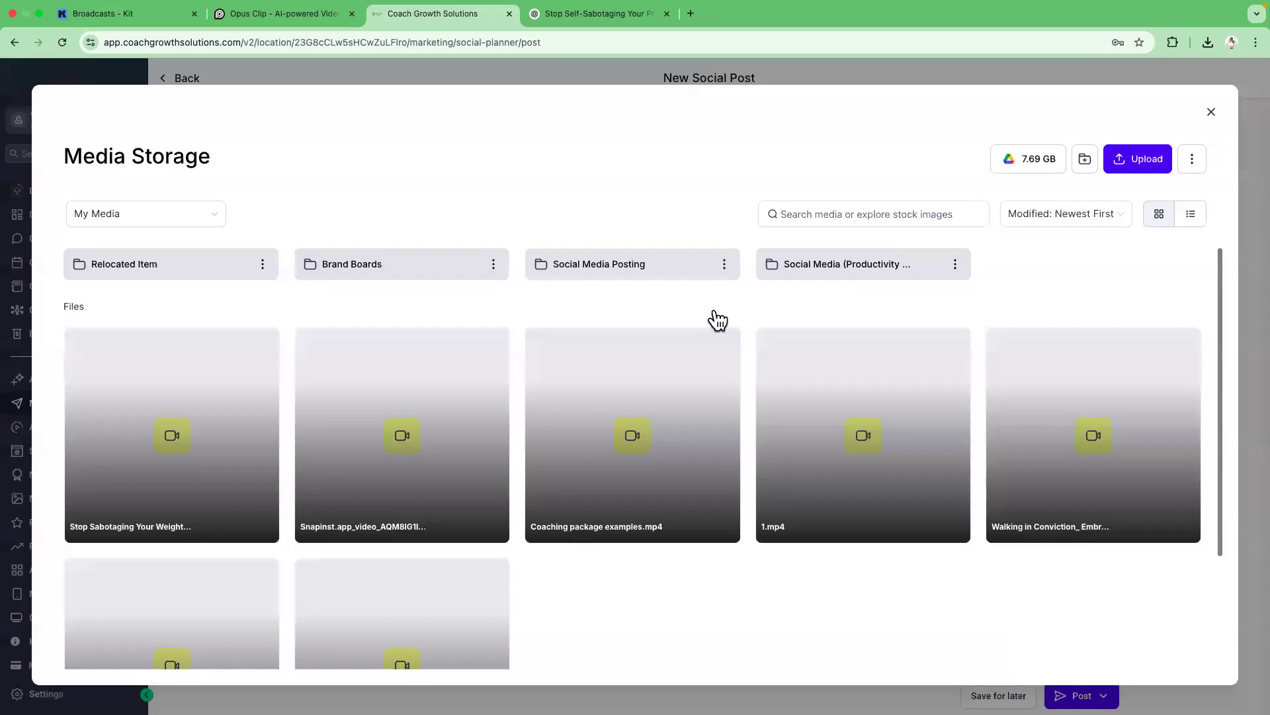
Download the "Join Our Exclusive Group Detox: Reserve Your Spot Now!" clip in HD from Opus Clip.
left_click(256, 19)
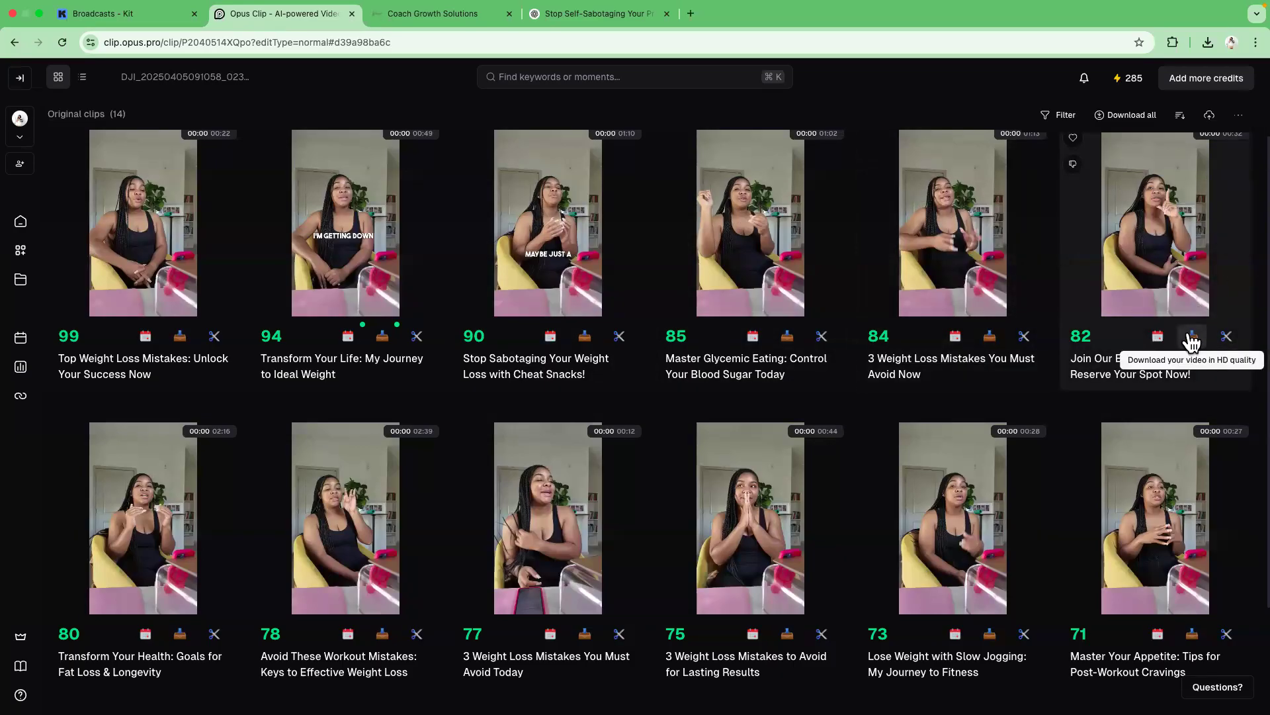
scroll(1199, 284, "up", 1)
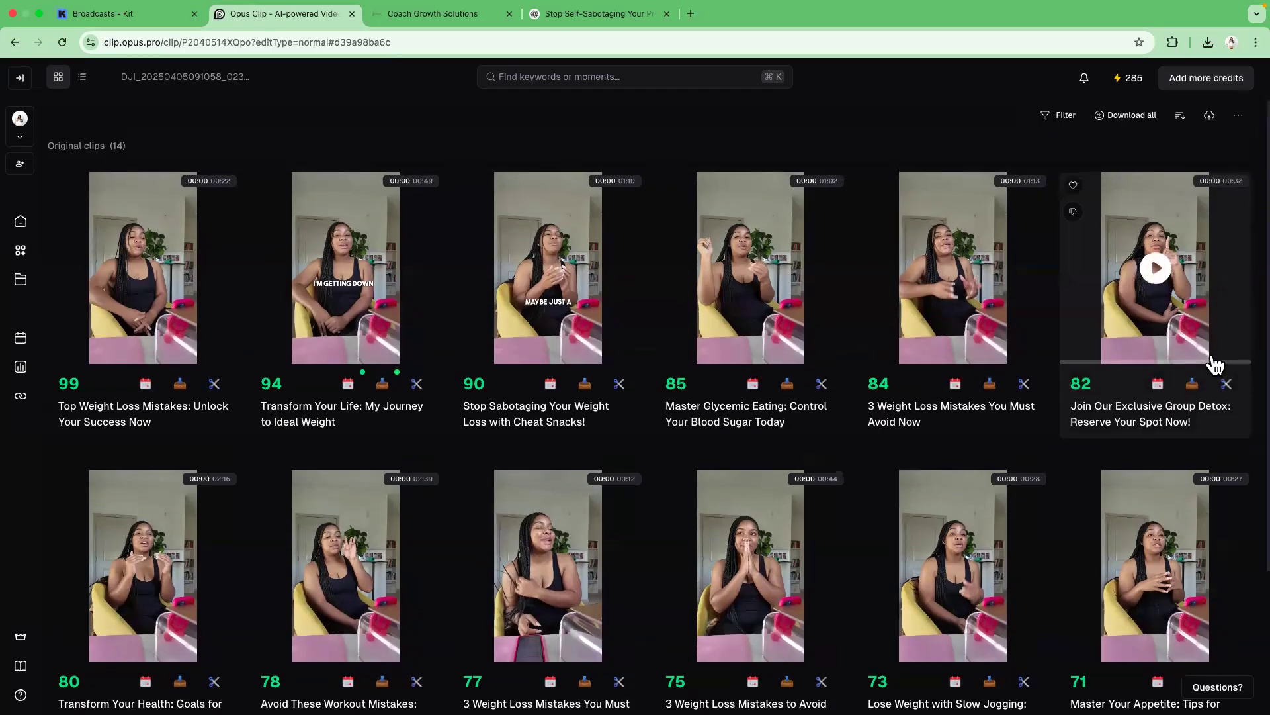
left_click(1192, 385)
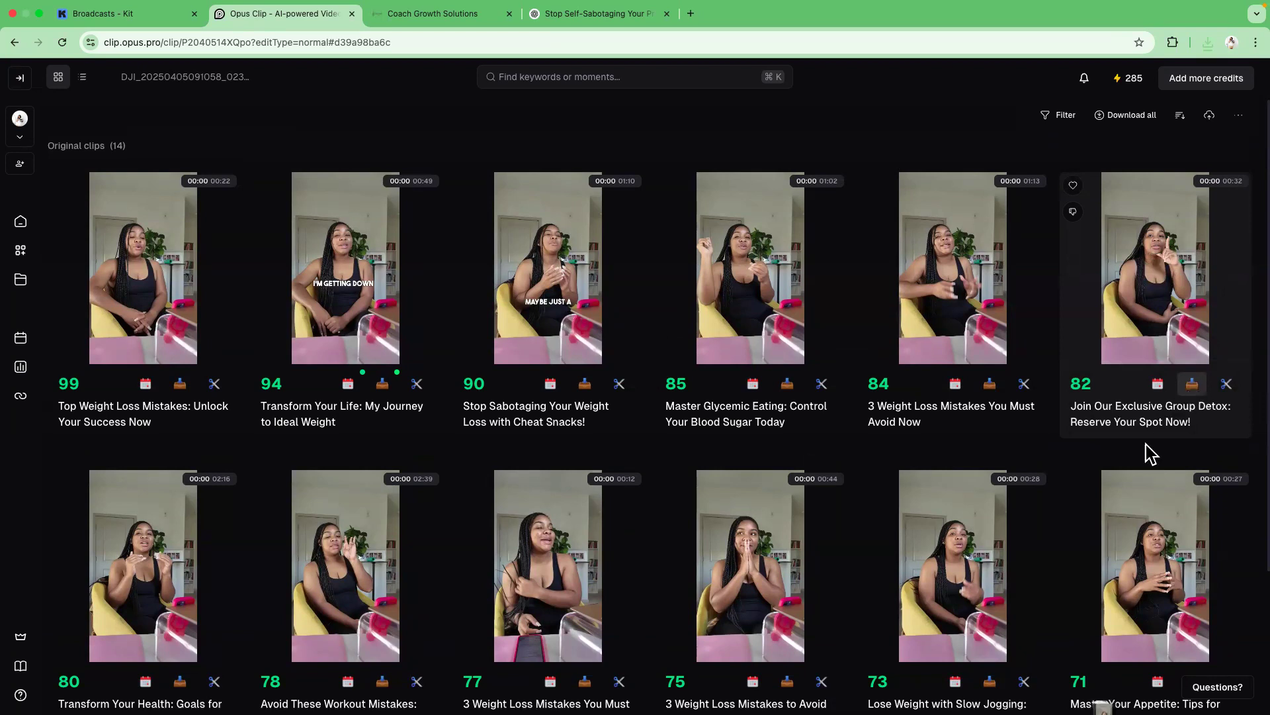
Upload "Join Our Exclusive Group Detox_ Reserve Your Spot Now! (2).mp4" to media storage and attach it to the post.
left_click(398, 15)
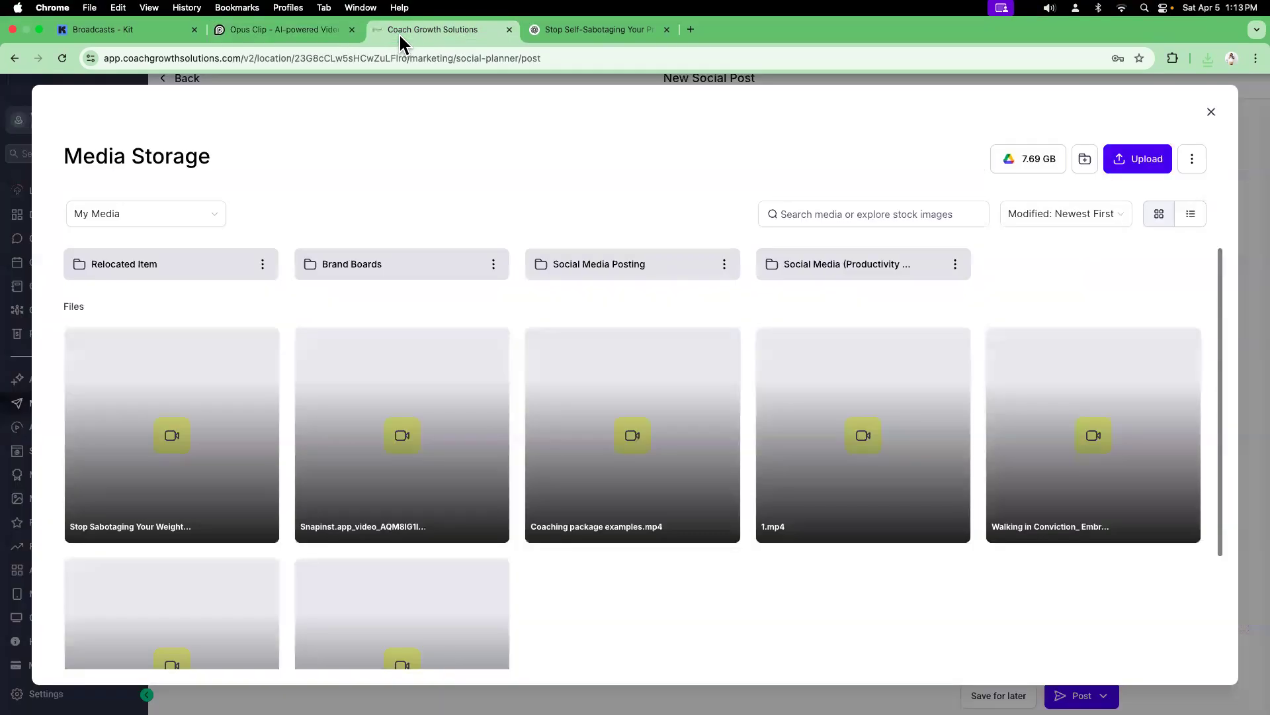
left_click(1123, 166)
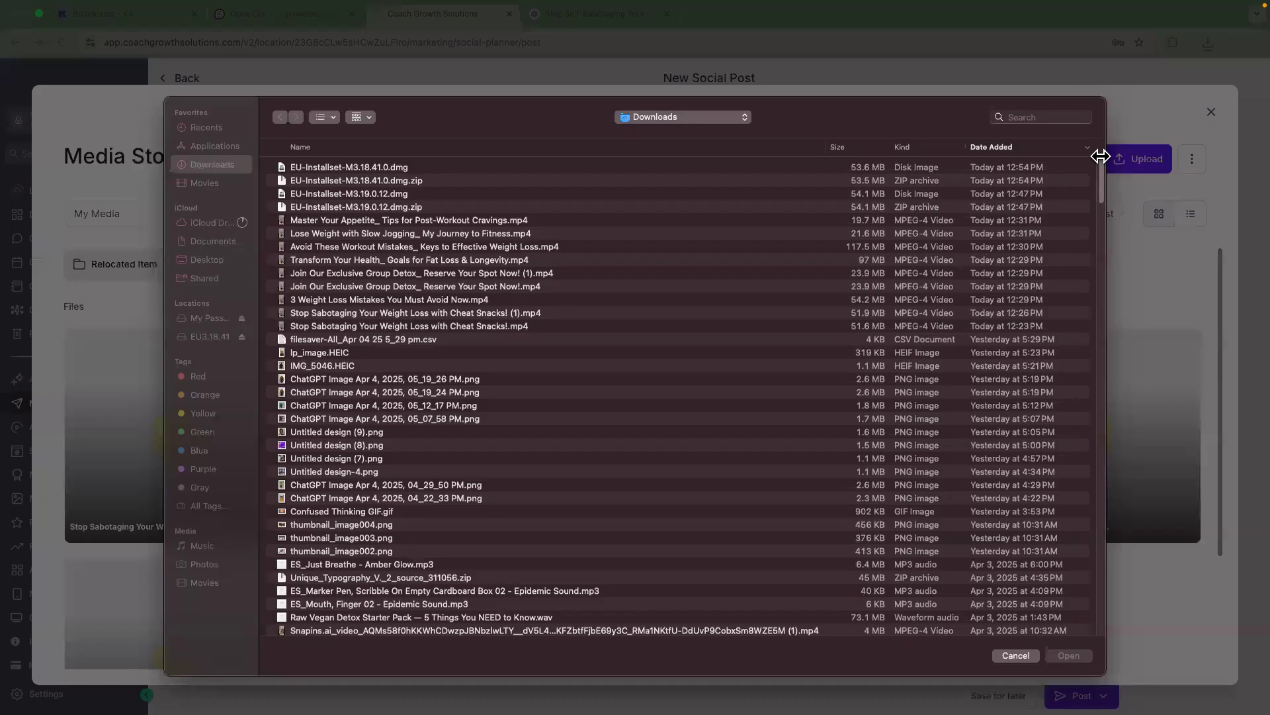
left_click(377, 167)
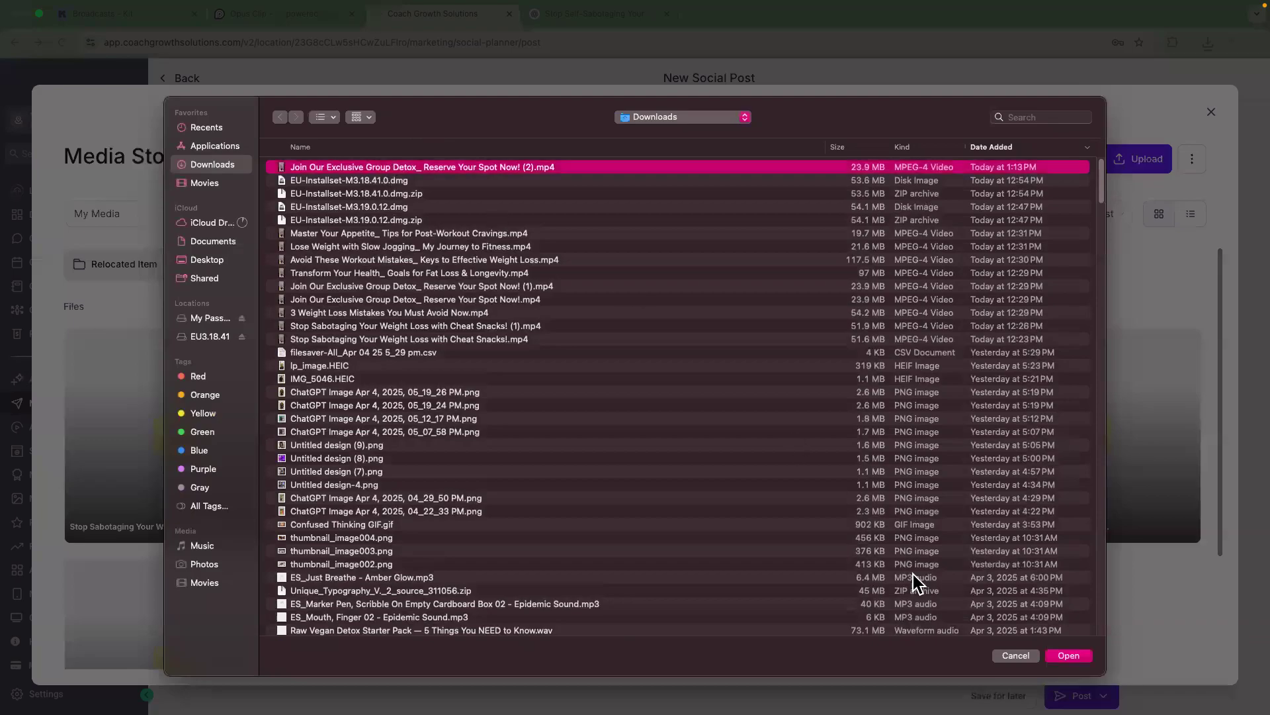
left_click(1069, 655)
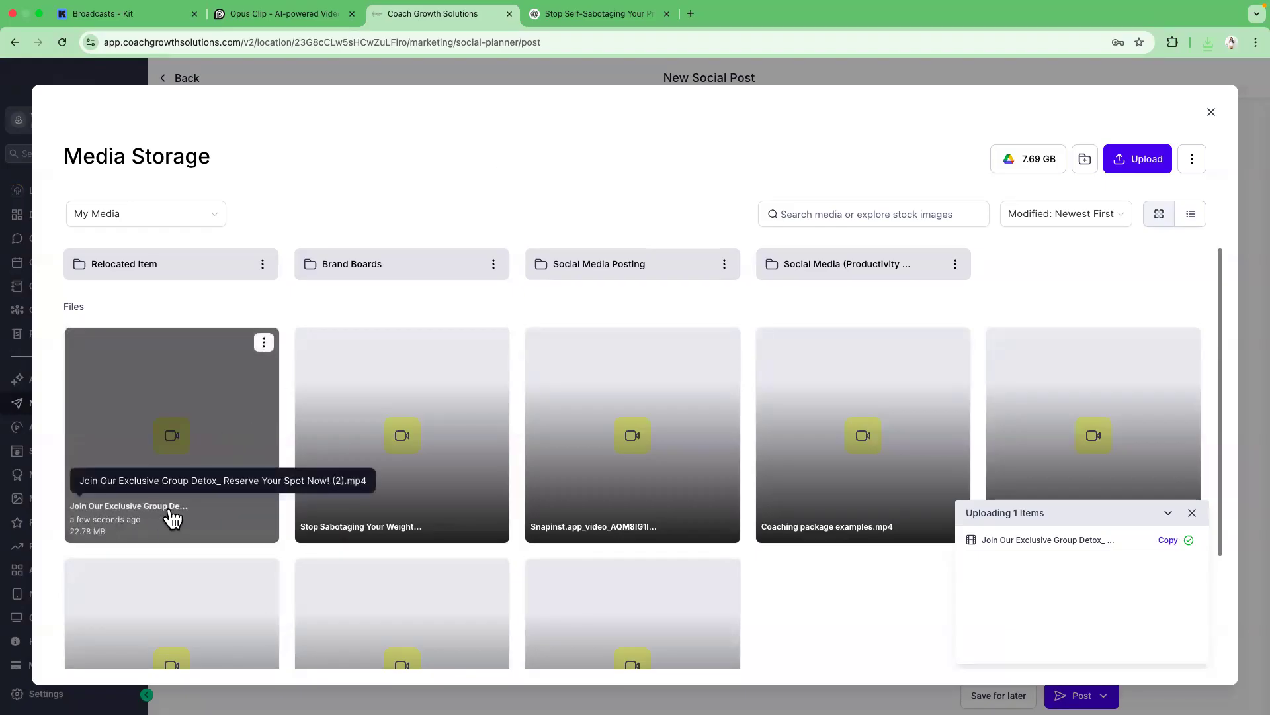
left_click(186, 439)
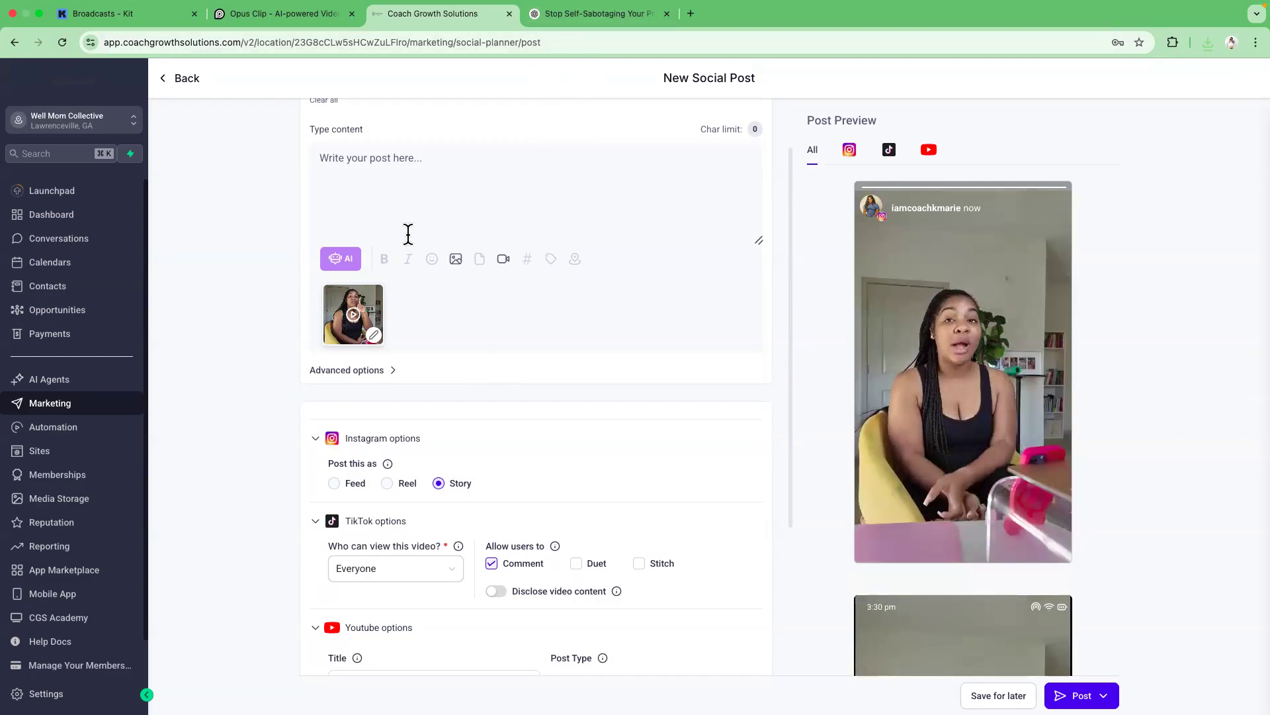
Ask ChatGPT: "same prompt but write about 4 signs someone should detox".
left_click(580, 17)
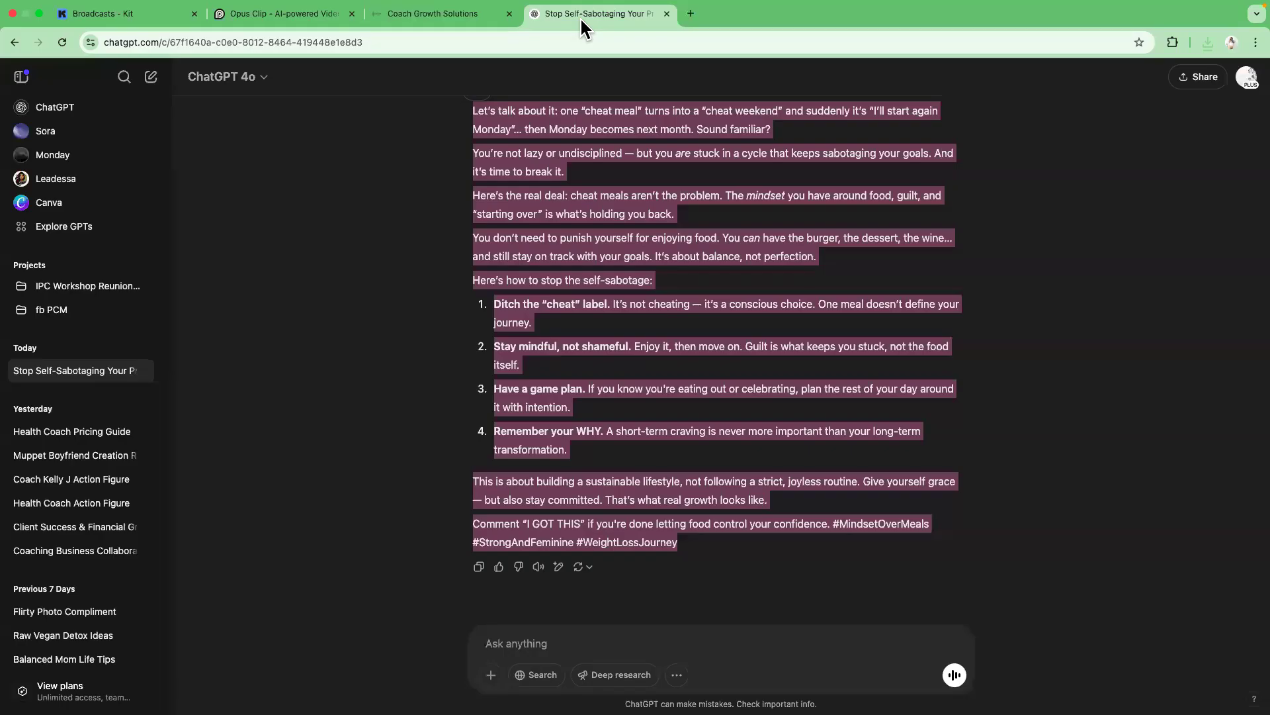
left_click(542, 639)
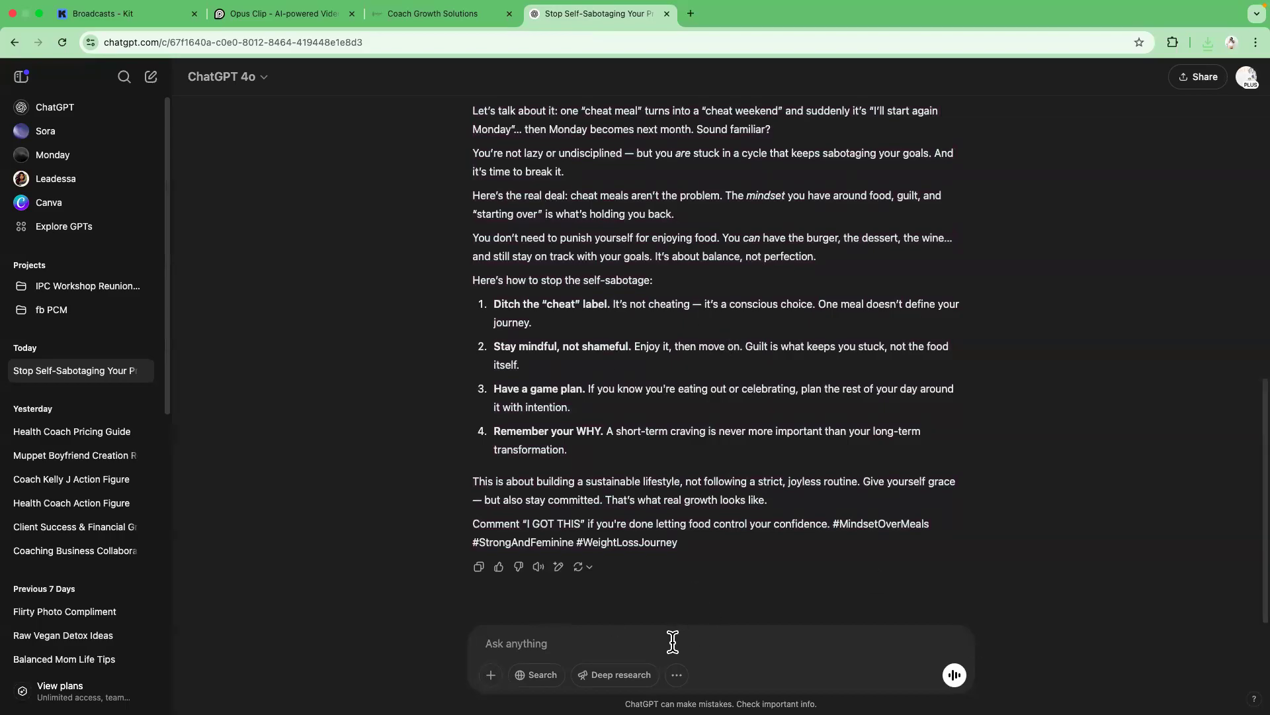
type("sa")
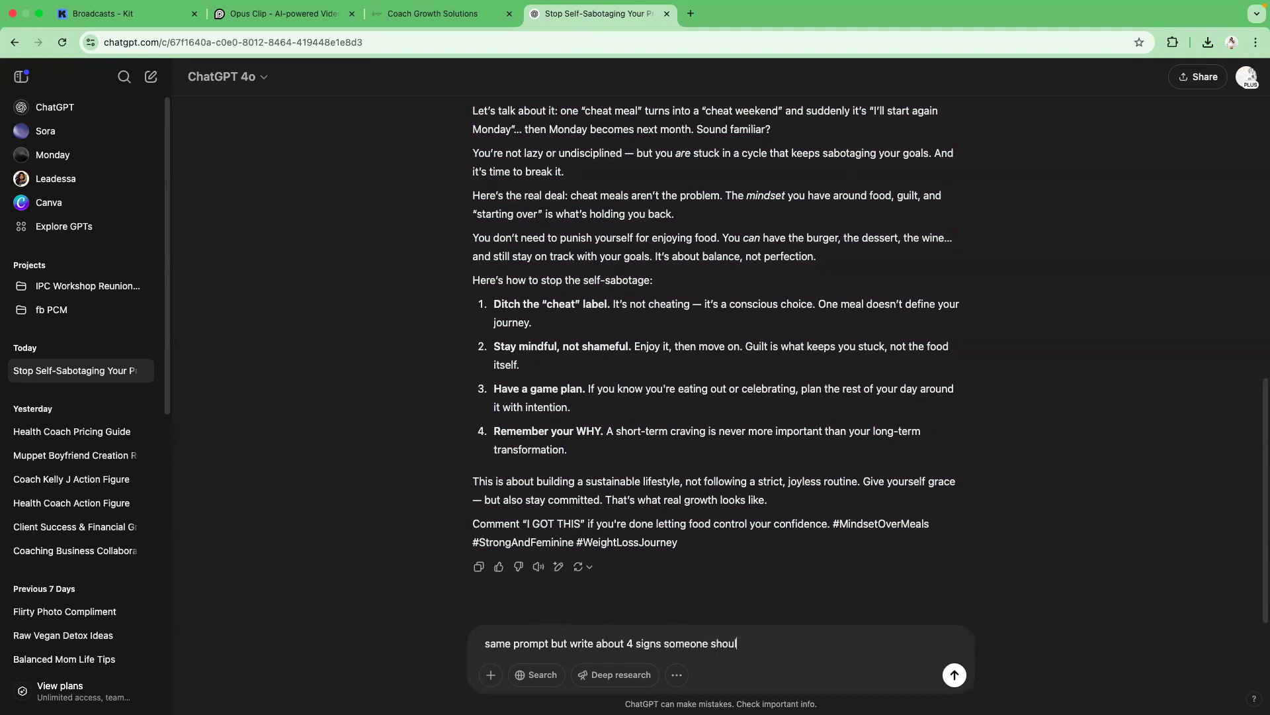
type("x")
key("Return")
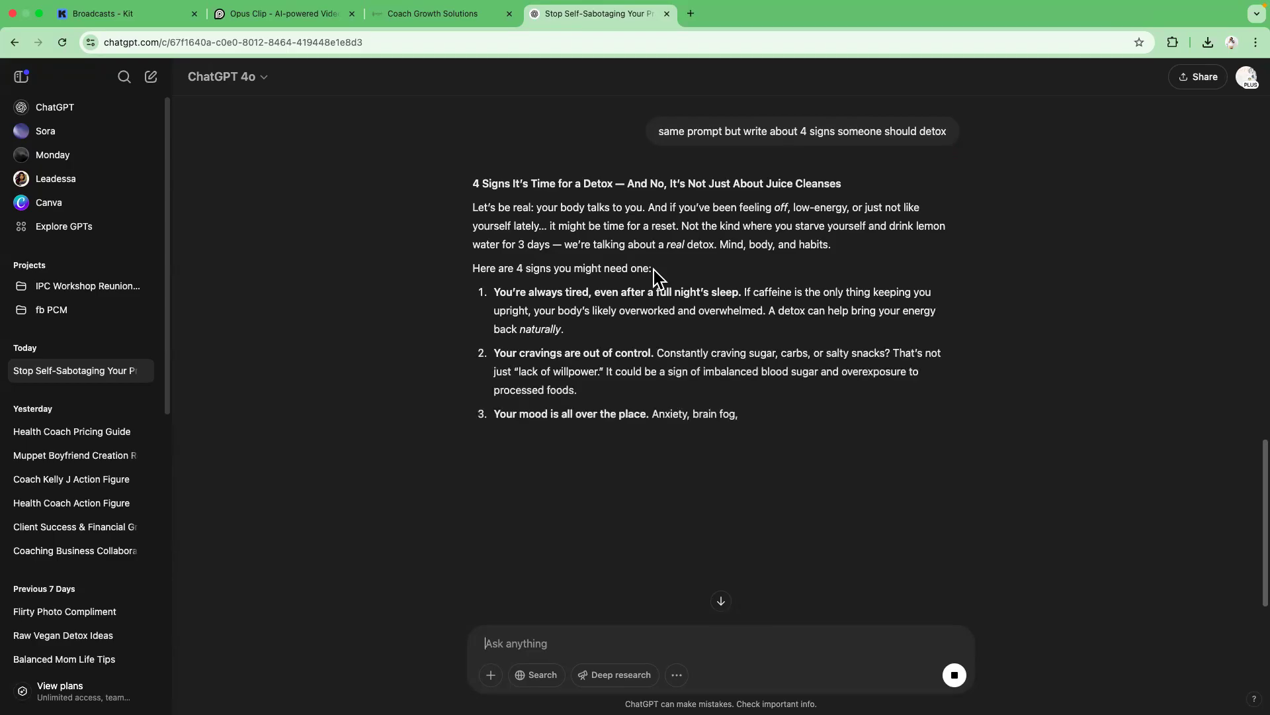
Copy the full ChatGPT response about 4 signs someone should detox.
left_click_drag(472, 183, 926, 606)
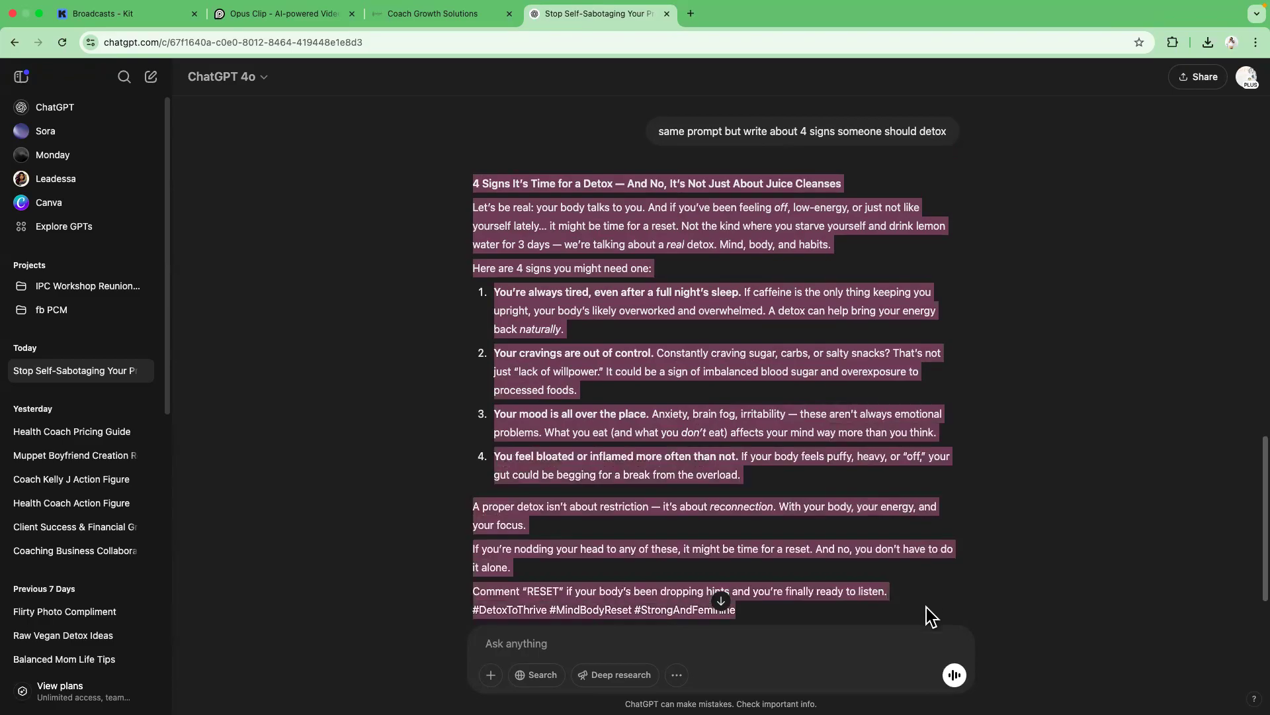
right_click(719, 476)
left_click(744, 506)
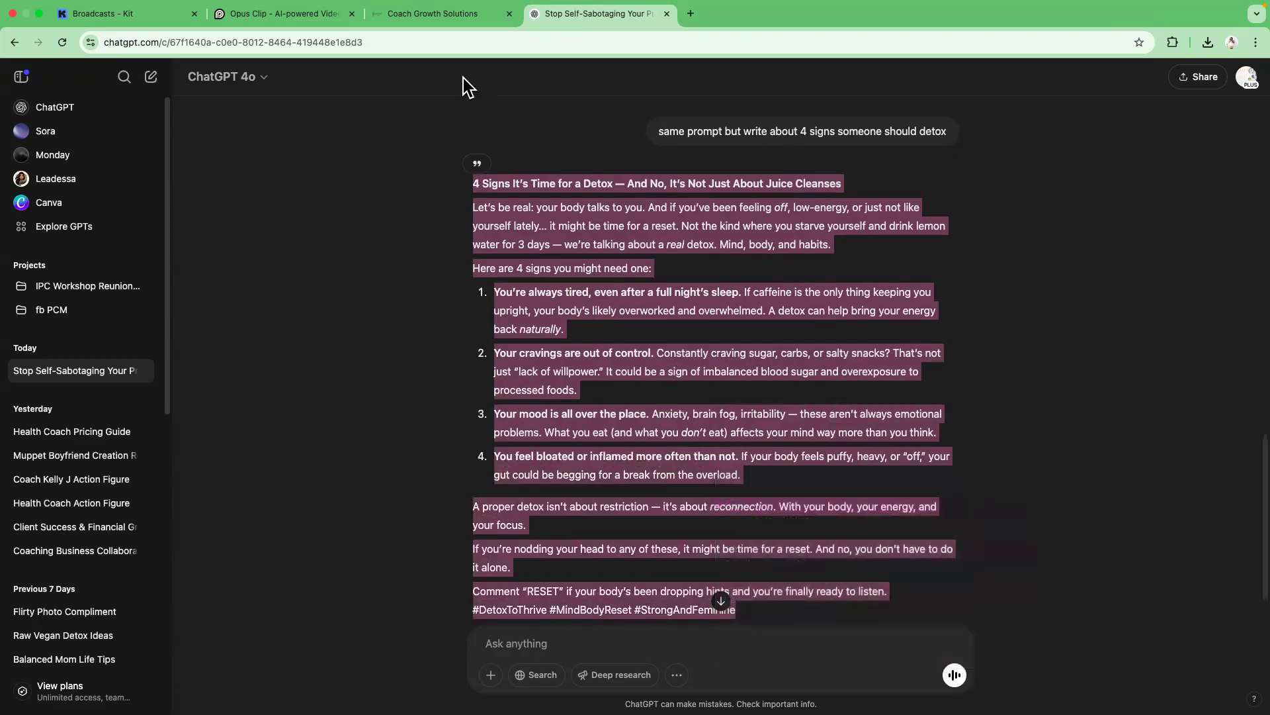
Try to paste the copied response into the new social post's content field.
left_click(445, 13)
right_click(404, 165)
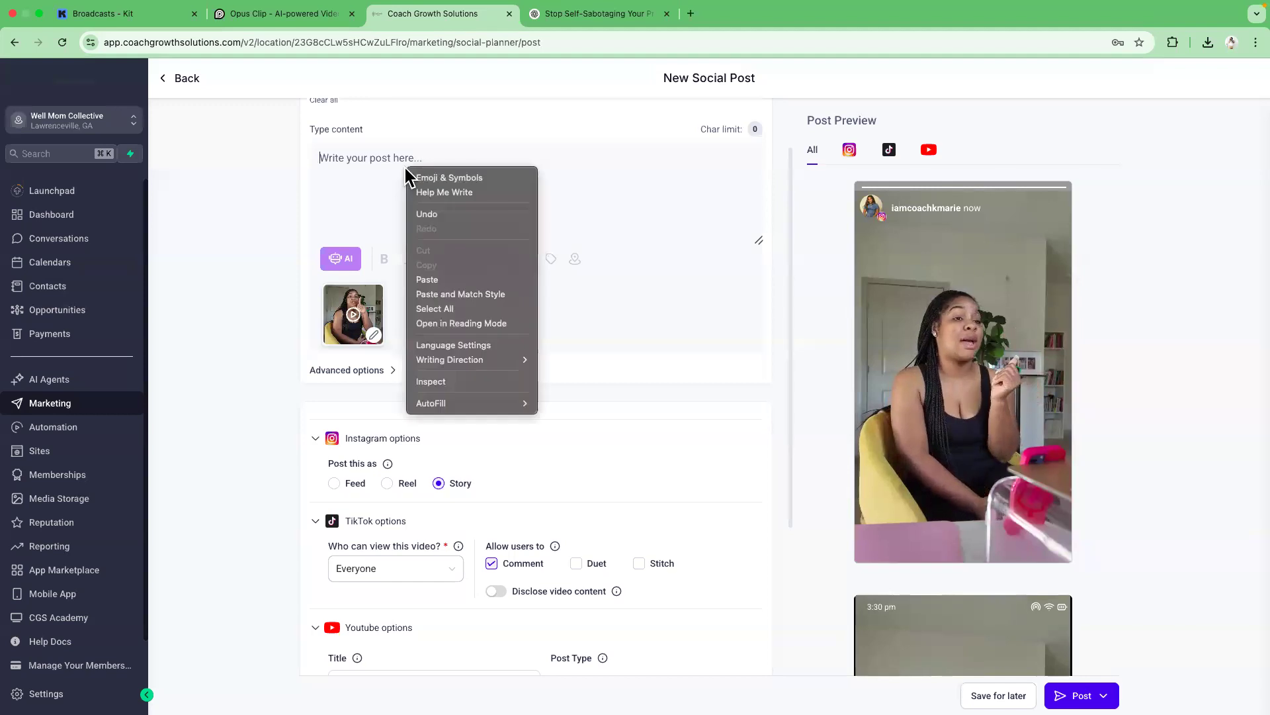
left_click(440, 279)
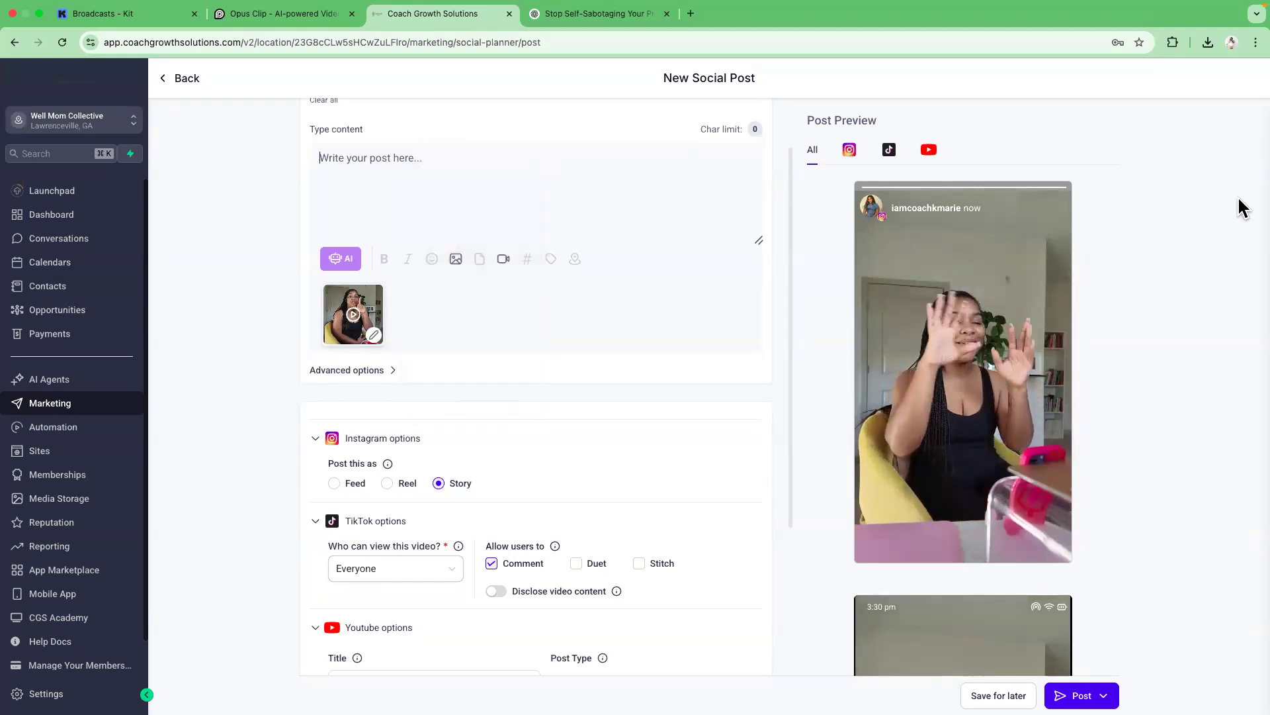
scroll(389, 179, "up", 1)
scroll(389, 193, "down", 5)
scroll(388, 198, "up", 6)
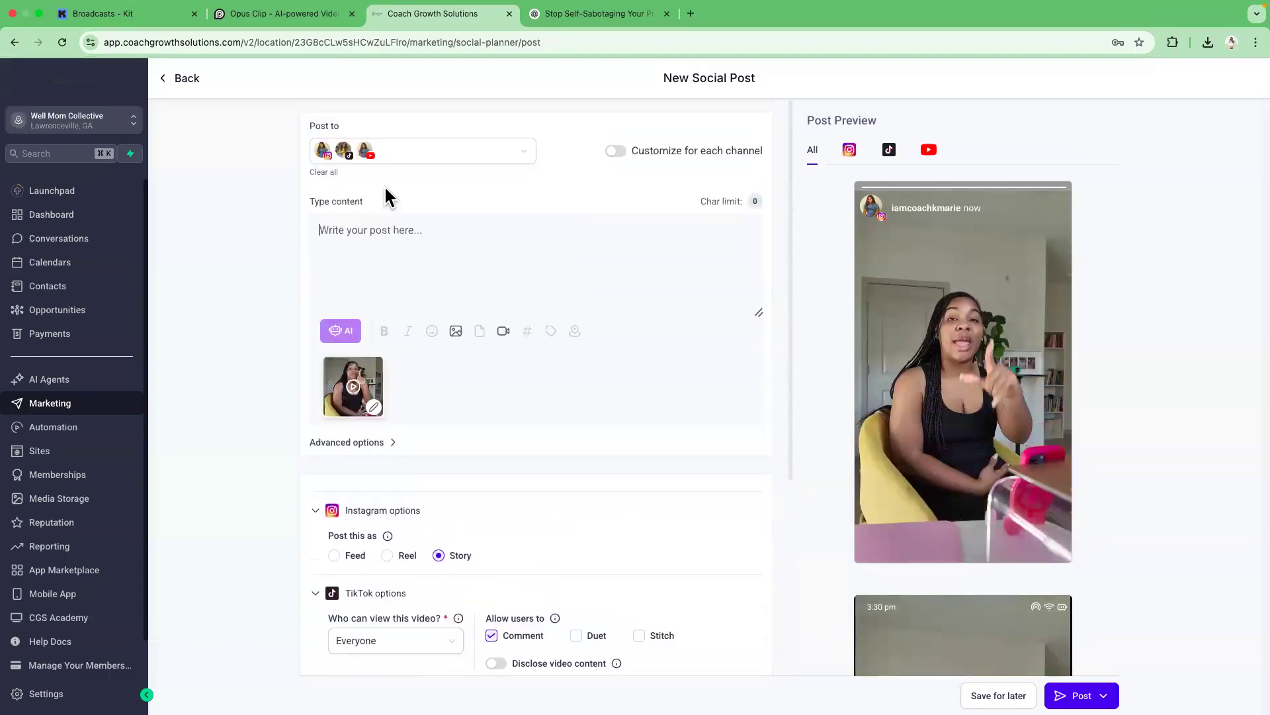
Copy the selected ChatGPT detox response again.
left_click(545, 19)
right_click(560, 224)
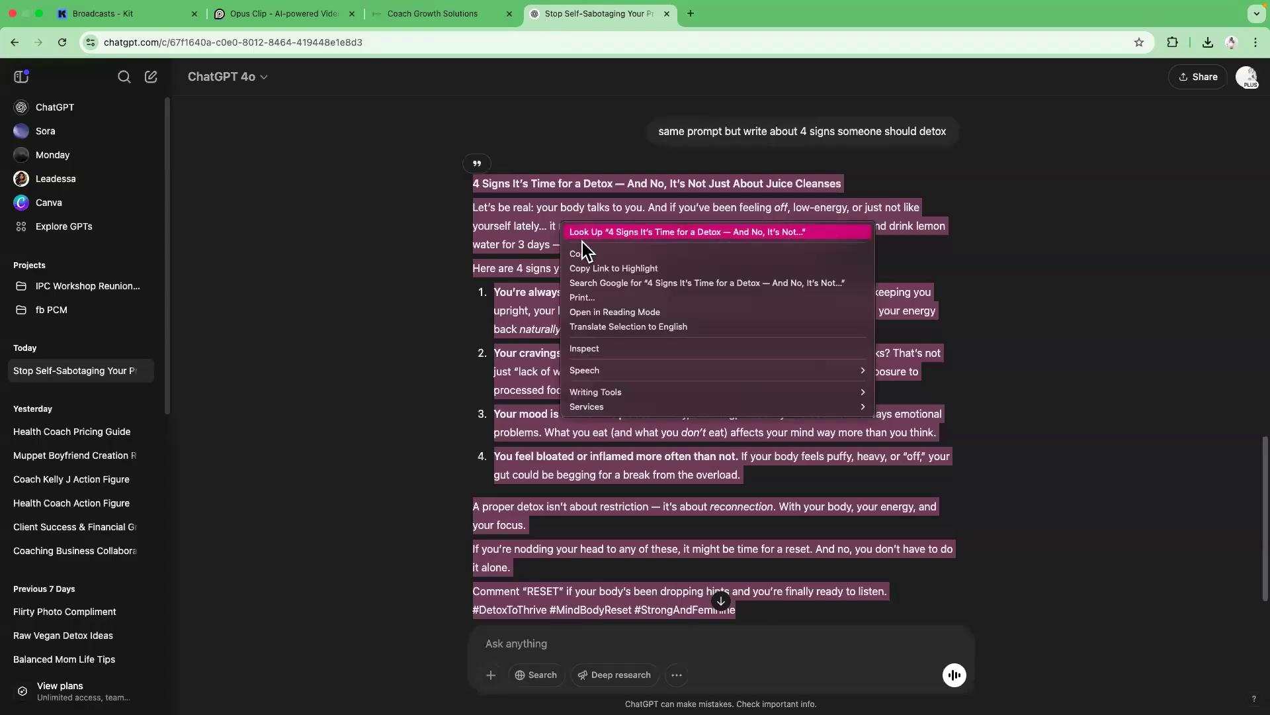
left_click(583, 253)
Try again to paste the response into the post's content field.
left_click(432, 14)
left_click(347, 232)
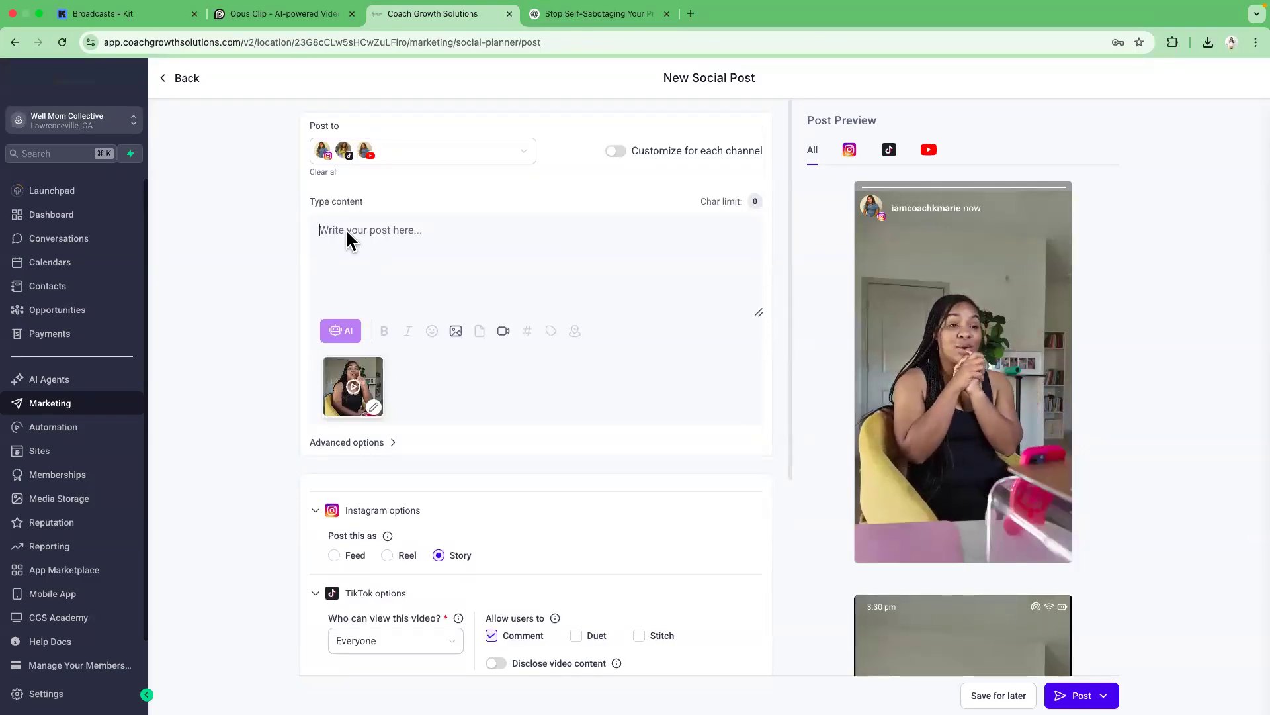
right_click(391, 246)
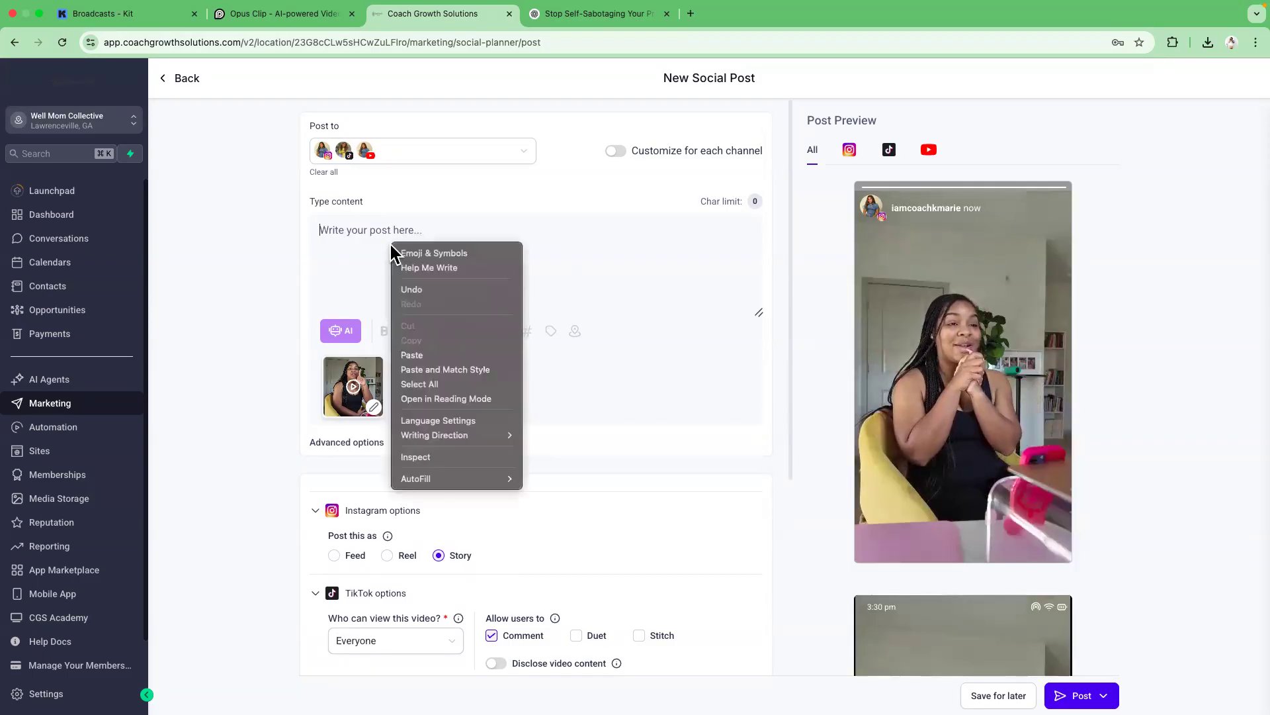
left_click(438, 354)
left_click(119, 7)
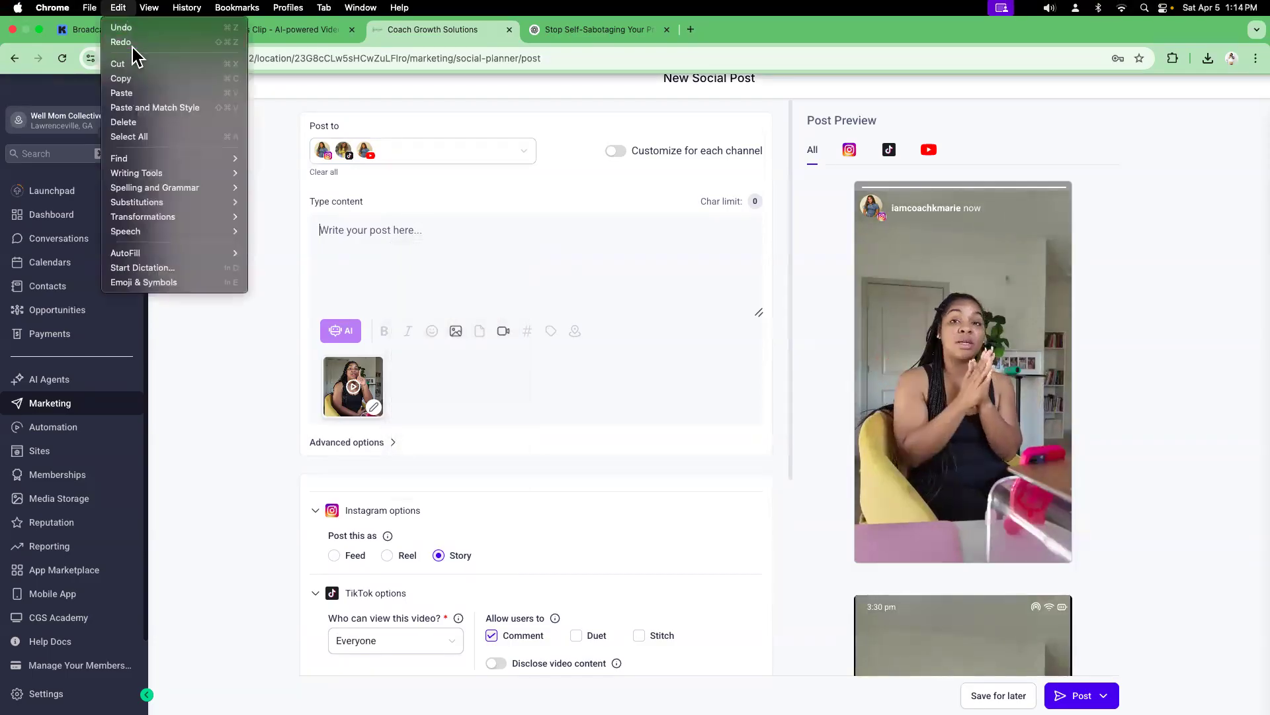
left_click(122, 93)
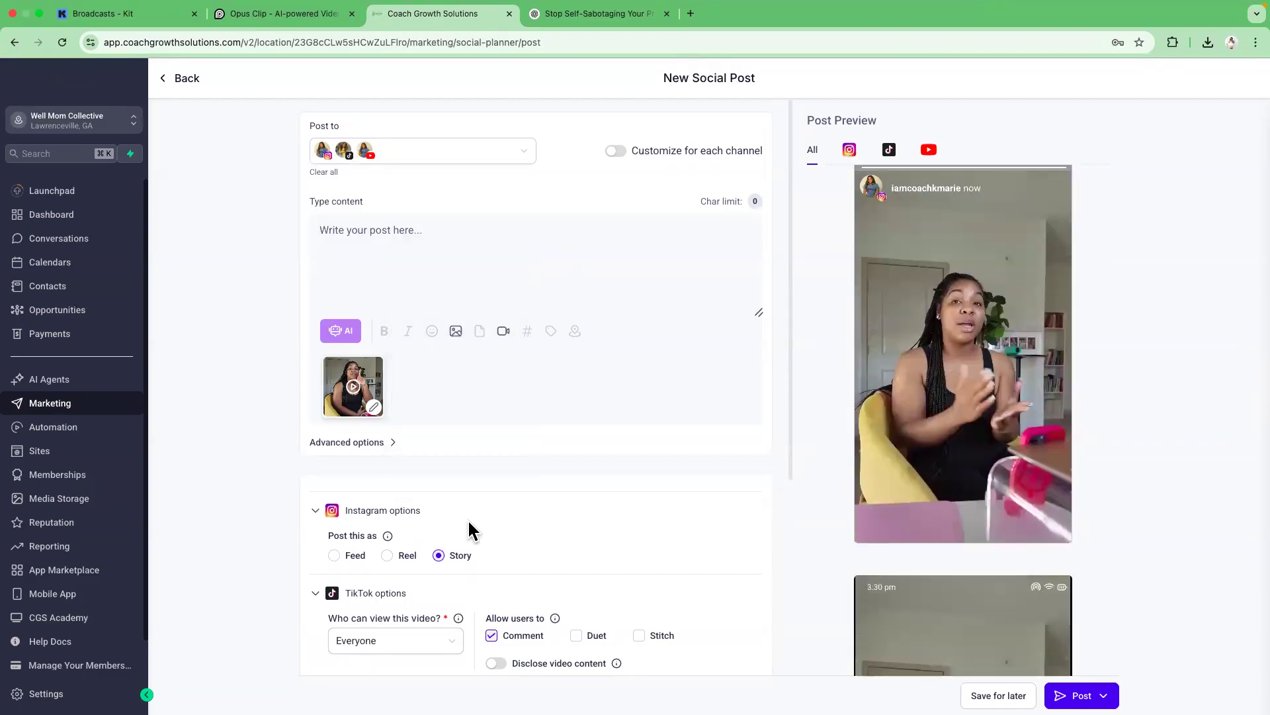
scroll(467, 518, "down", 5)
scroll(450, 503, "up", 3)
scroll(459, 504, "down", 5)
scroll(487, 517, "up", 8)
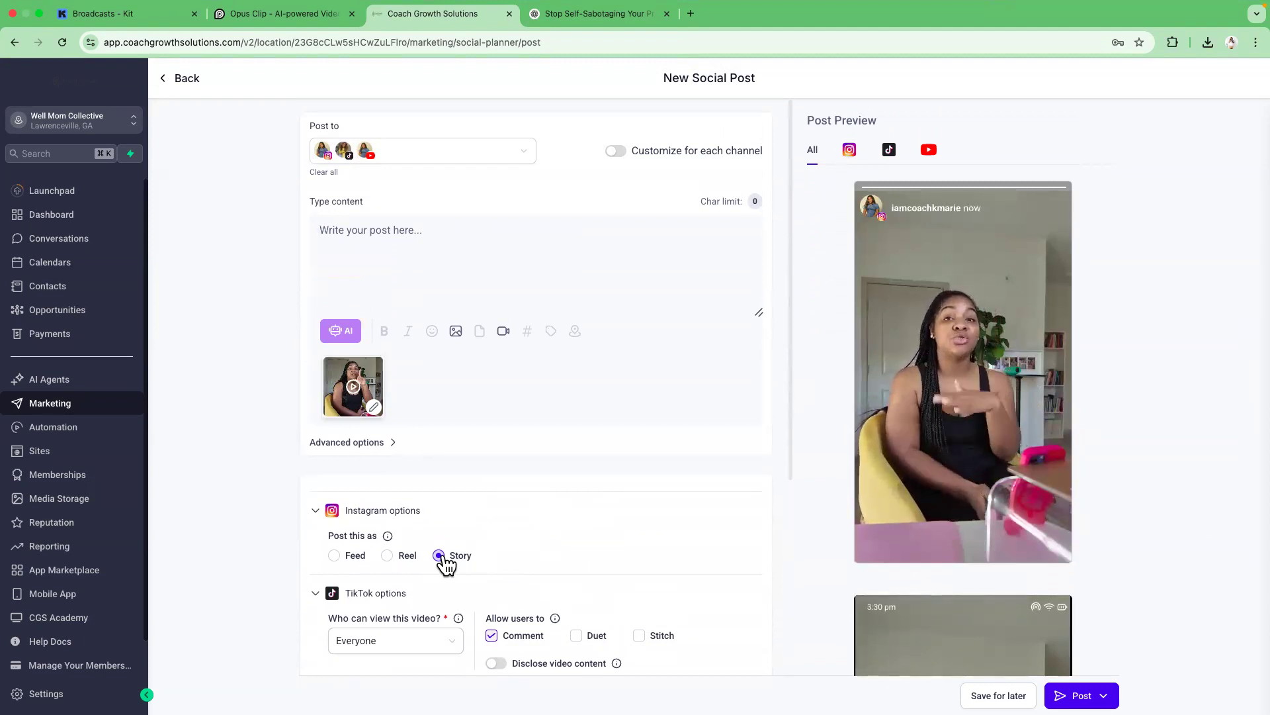
Set Instagram to post as a Reel and paste the detox response into the post content.
left_click(386, 555)
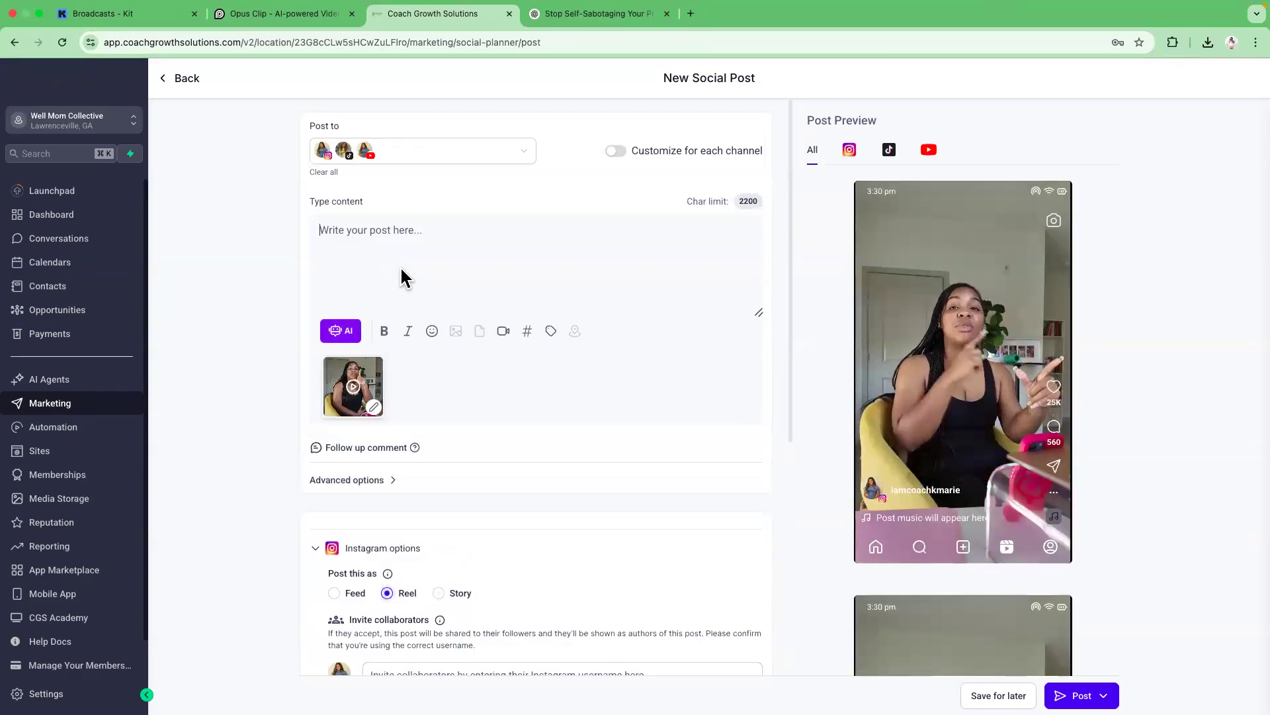
right_click(403, 243)
left_click(440, 356)
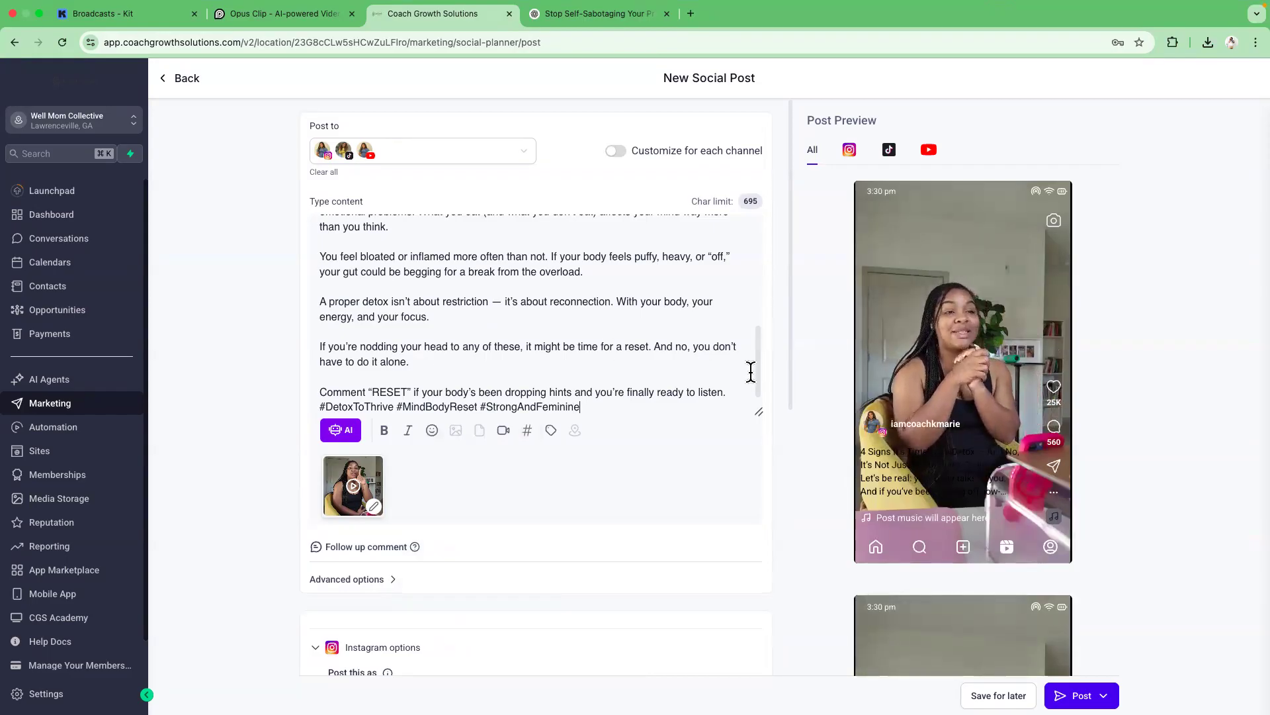
Clear the existing YouTube title of the post.
left_click_drag(755, 357, 770, 382)
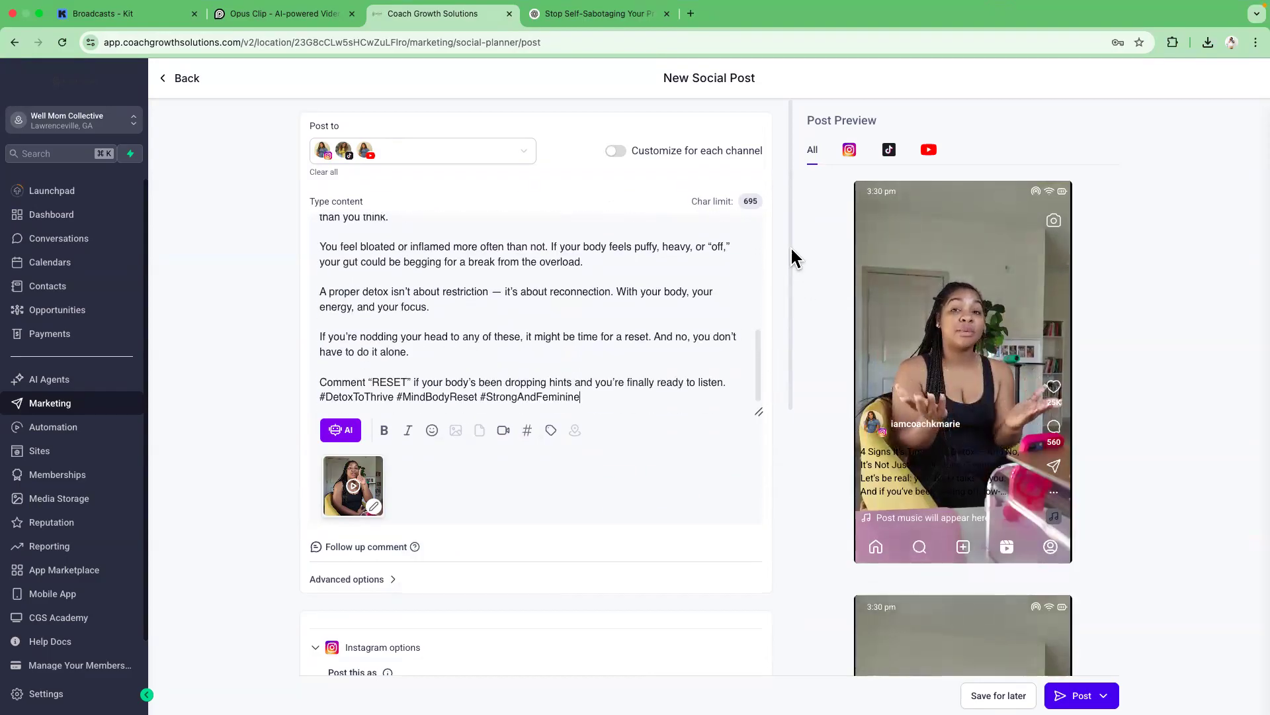
left_click_drag(789, 223, 787, 219)
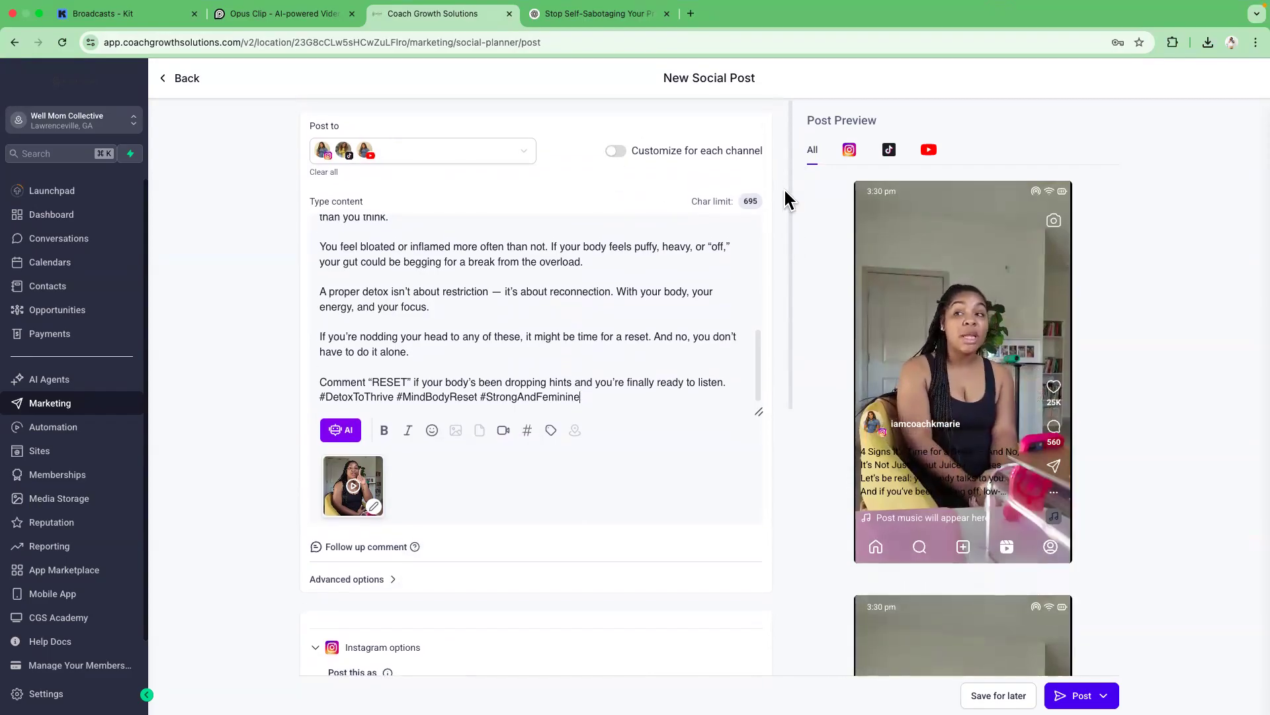
left_click_drag(787, 197, 789, 380)
scroll(782, 456, "down", 3)
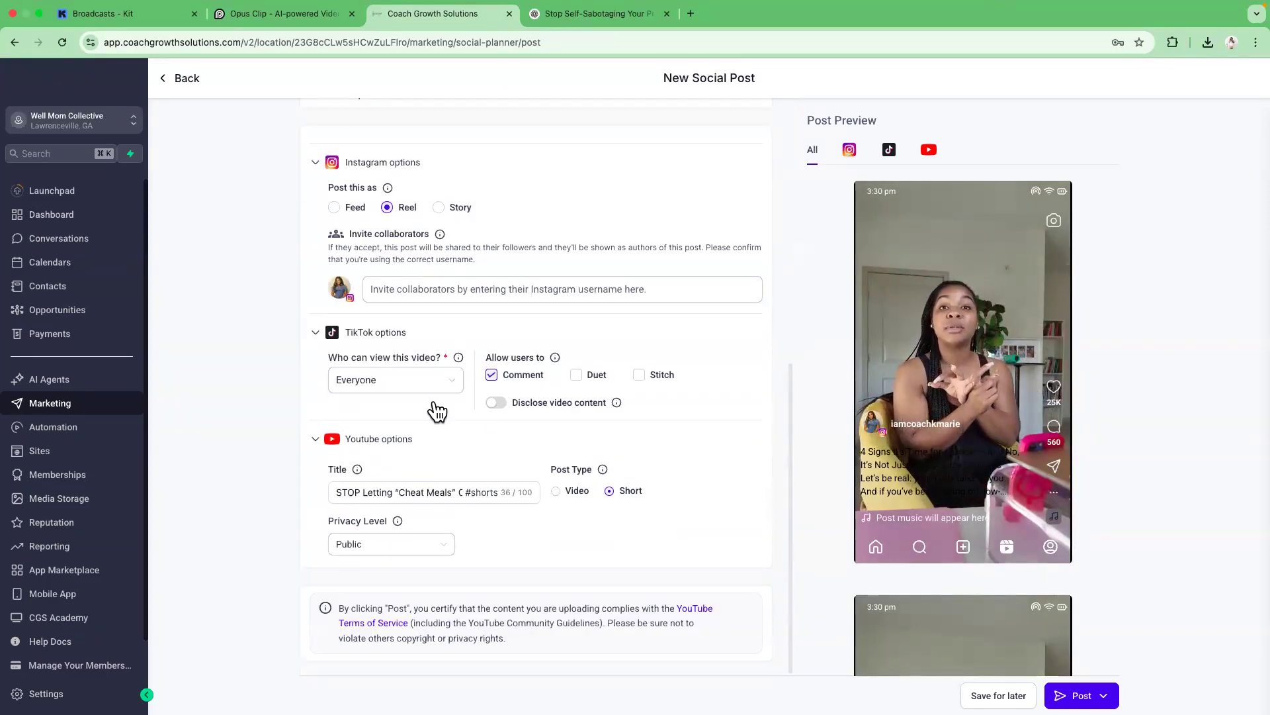
scroll(787, 565, "up", 1)
triple_click(384, 499)
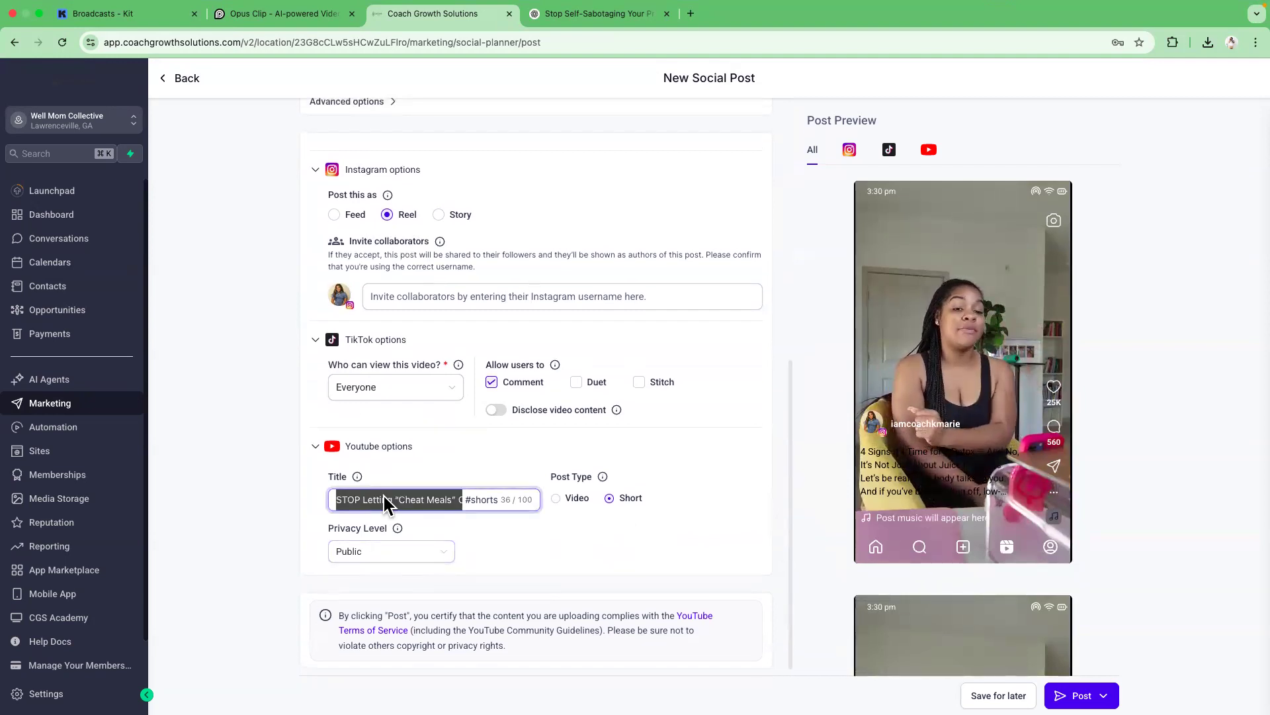
key("BackSpace")
Copy "4 Signs It's Time for a Detox" from the ChatGPT heading and paste it as the YouTube title.
left_click(559, 17)
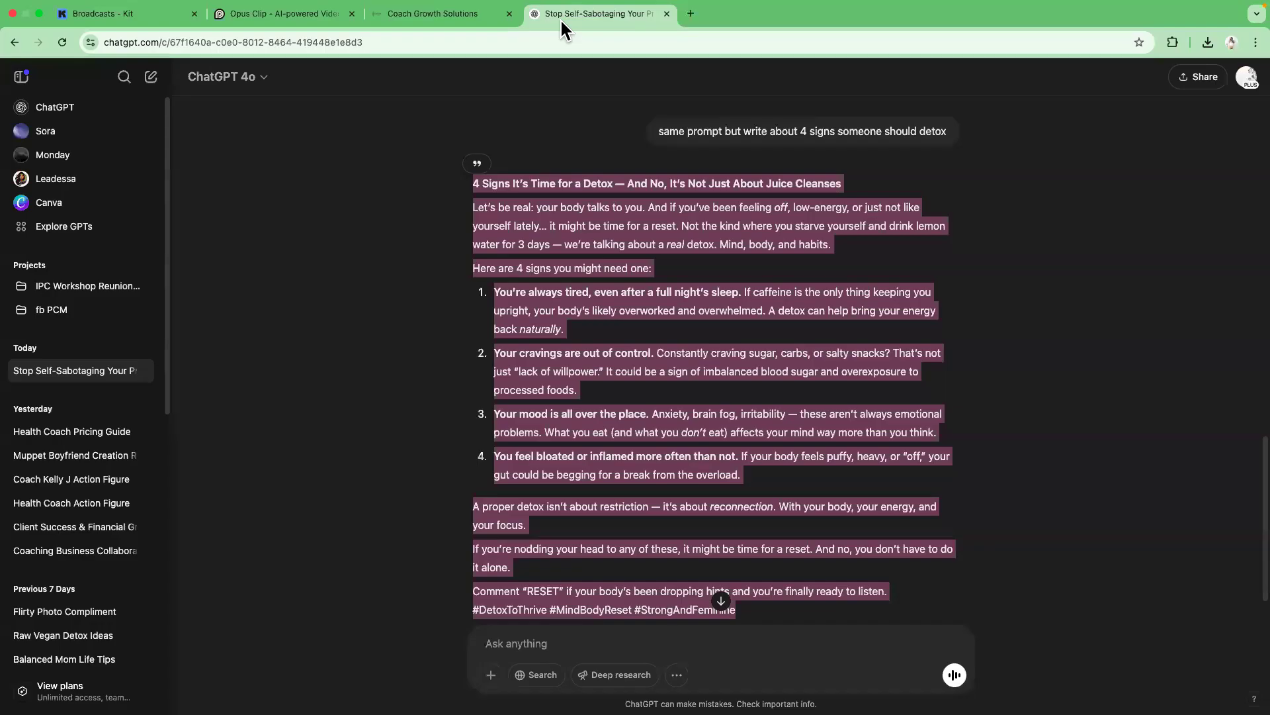
left_click_drag(474, 184, 613, 183)
right_click(607, 183)
left_click(615, 210)
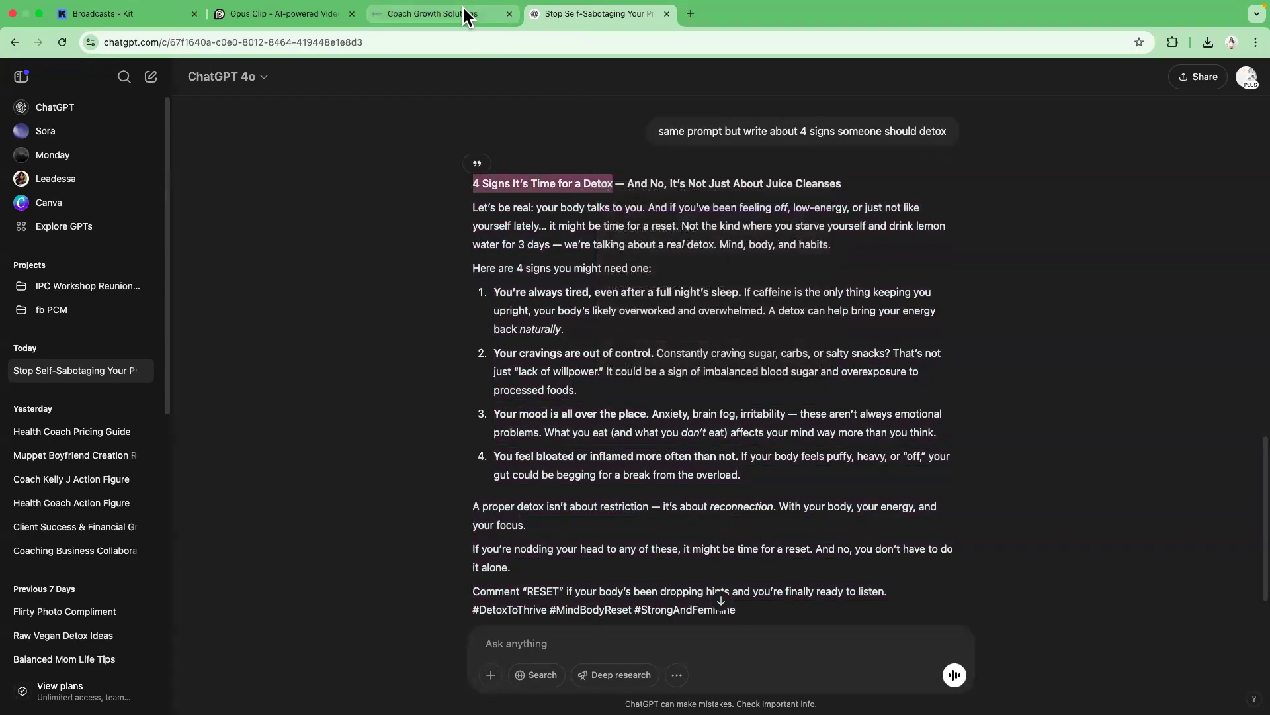
left_click(468, 17)
right_click(389, 500)
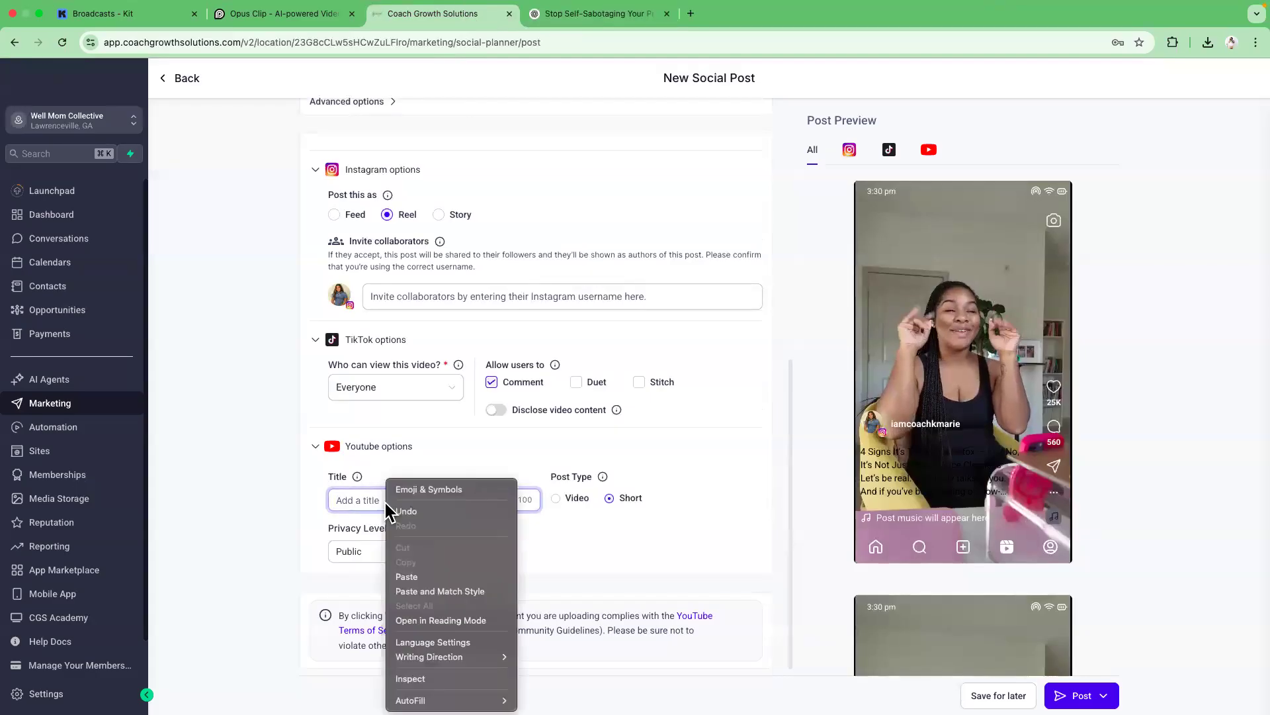
left_click(421, 575)
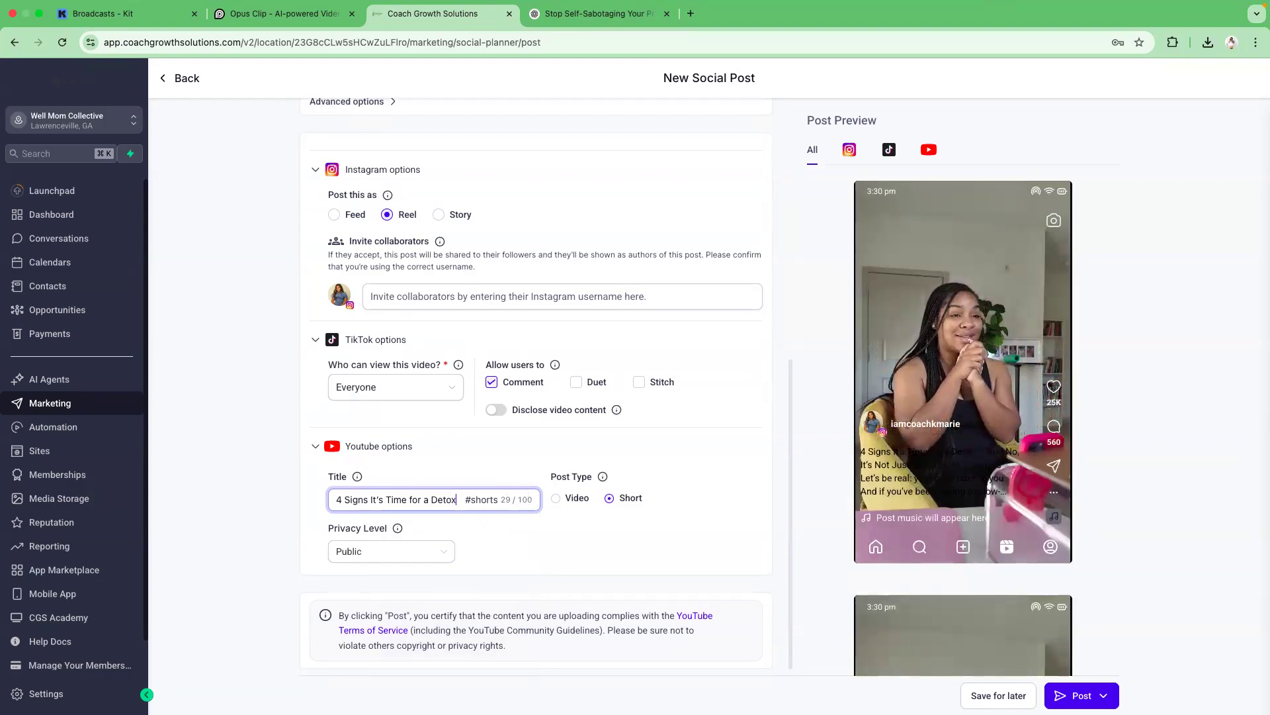
Open Schedule Recurring Posts and set it to repeat every 3 days.
left_click(1103, 695)
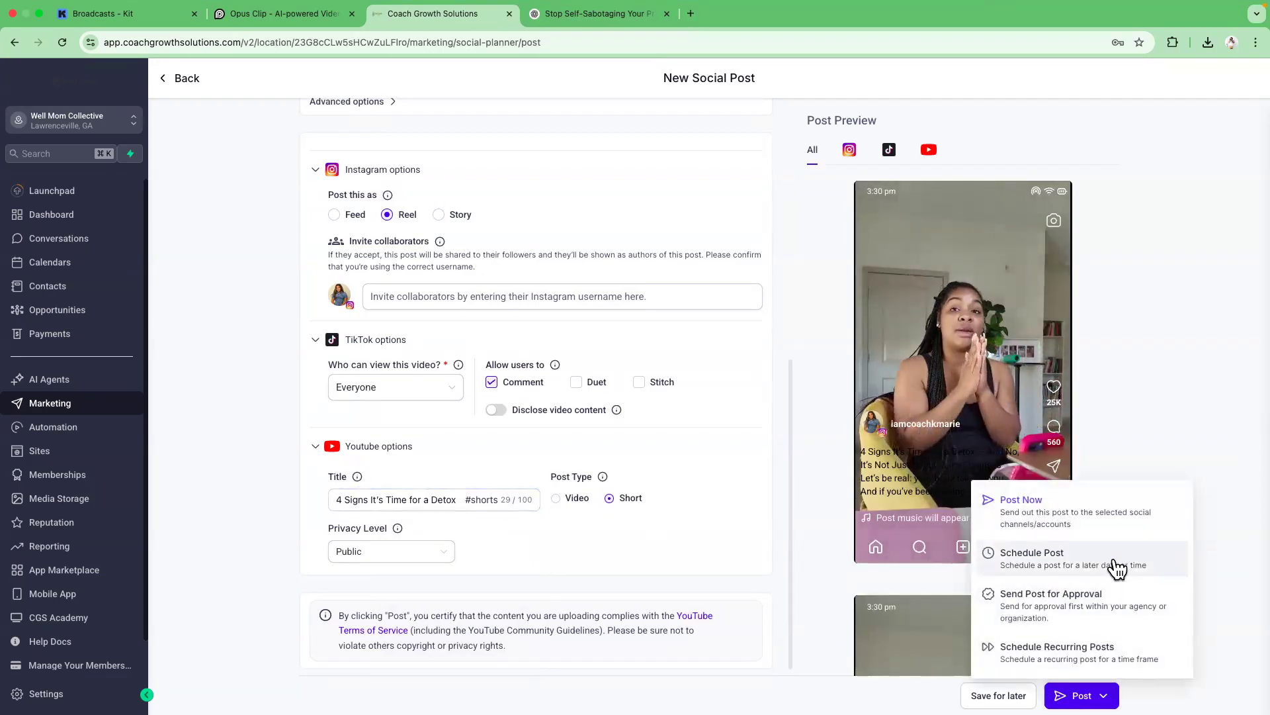
left_click(1117, 658)
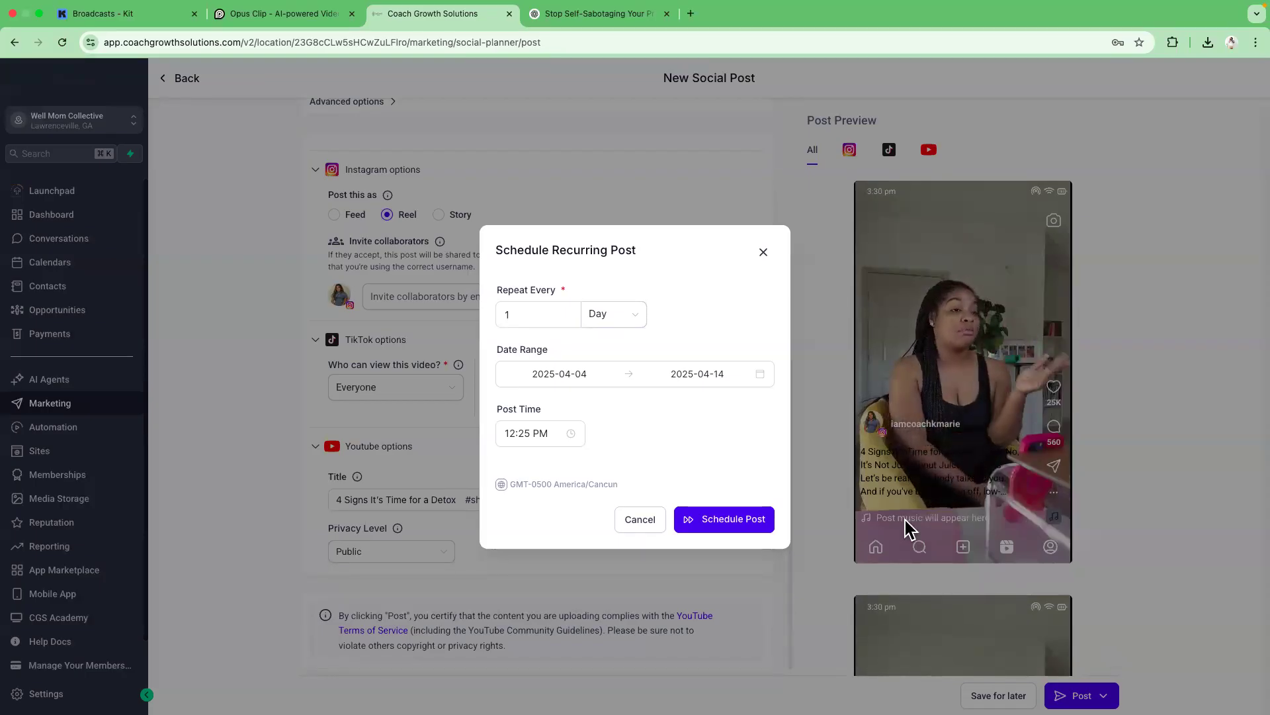
left_click(552, 317)
left_click(598, 319)
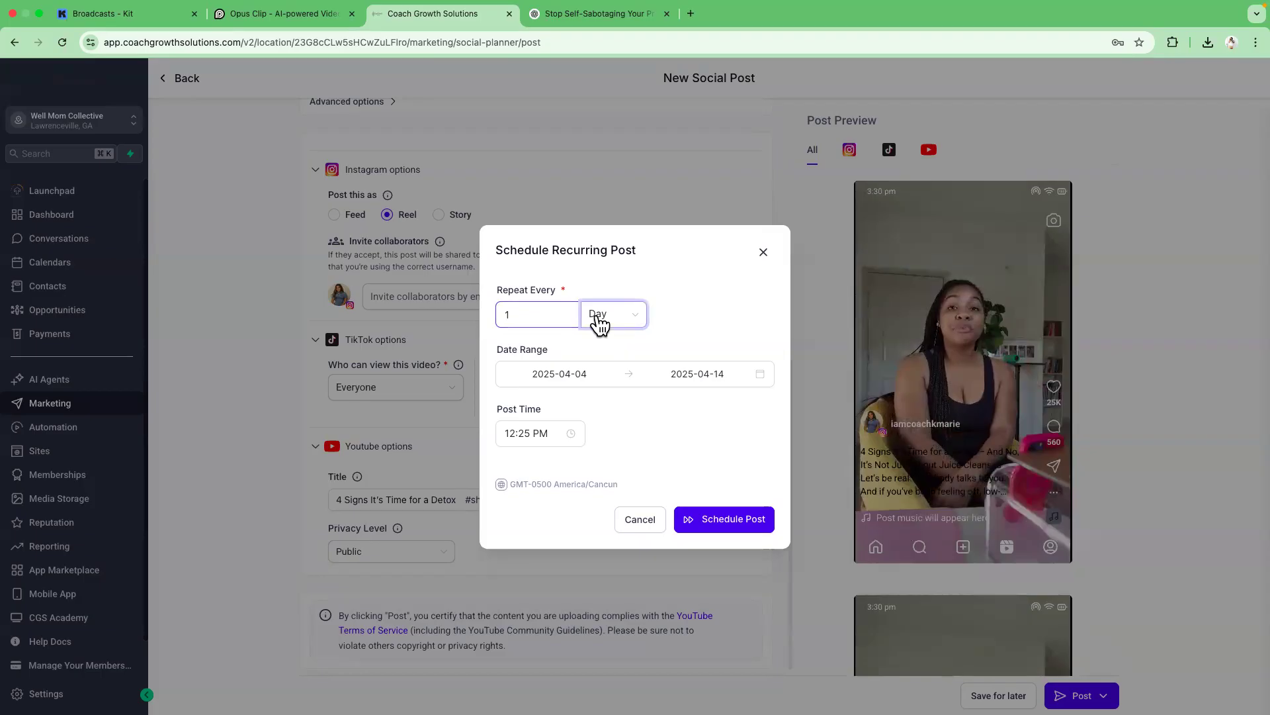
double_click(560, 316)
type("3")
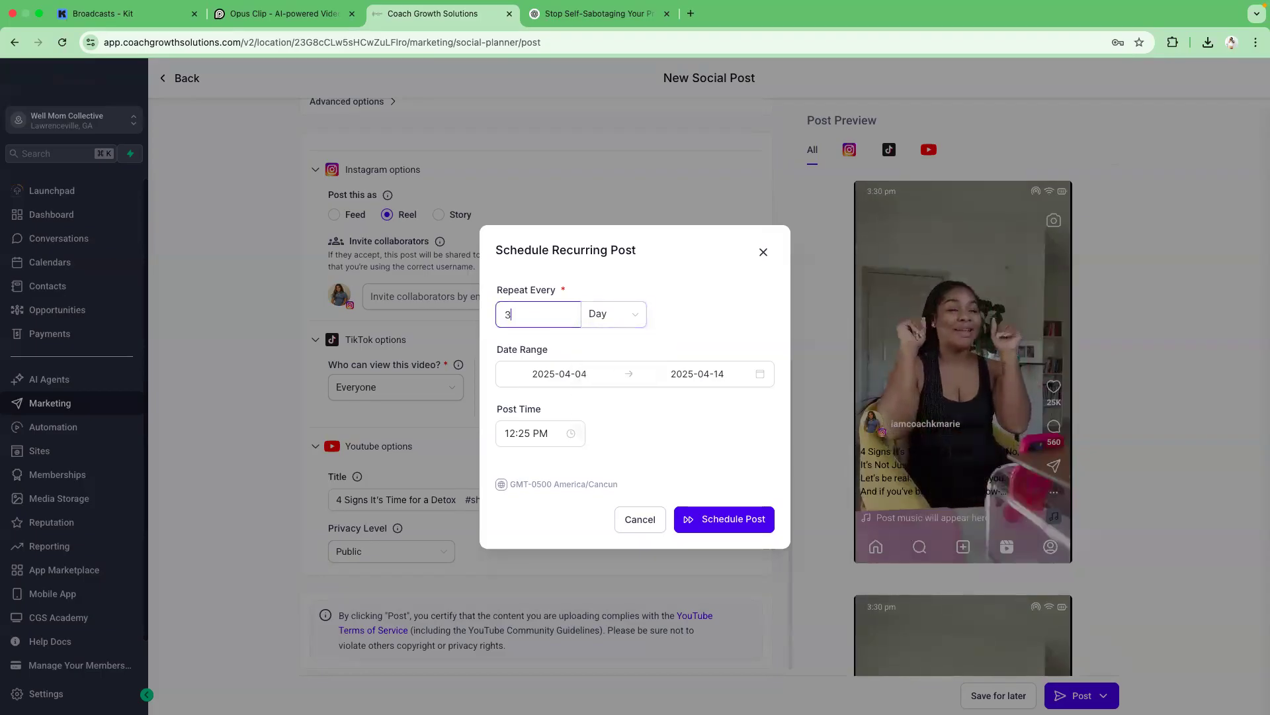
left_click(616, 347)
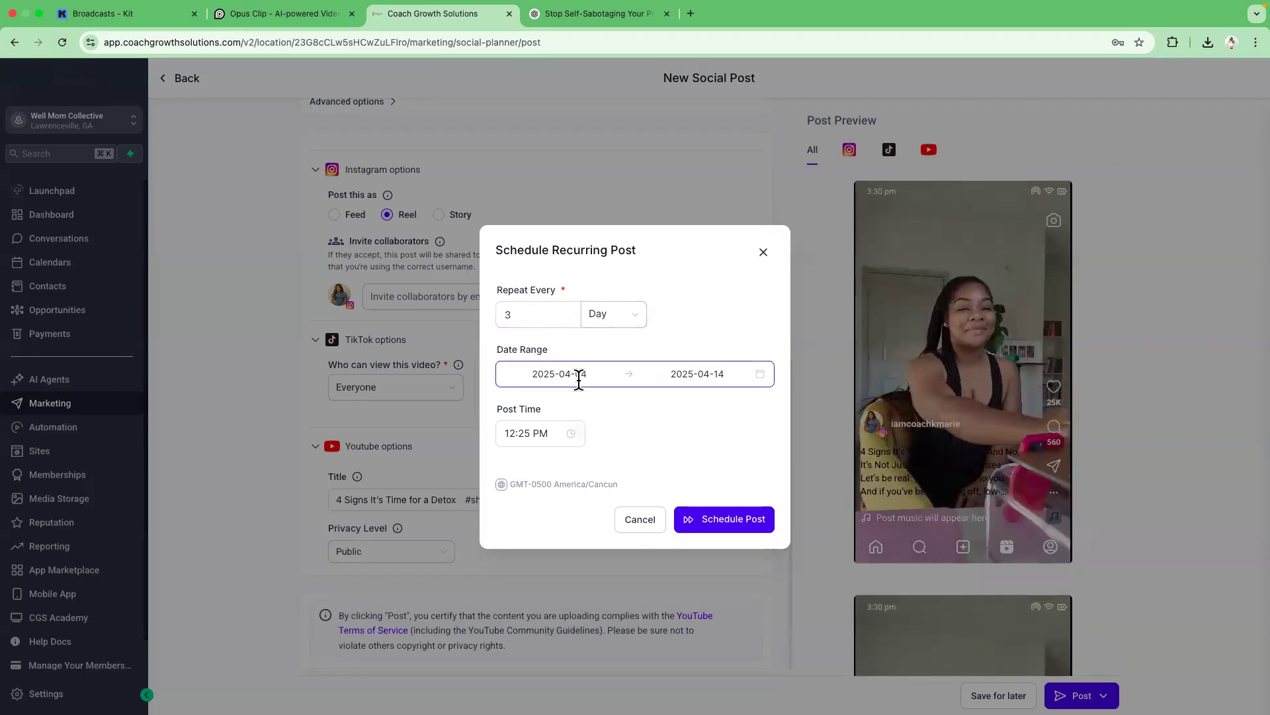
left_click(714, 380)
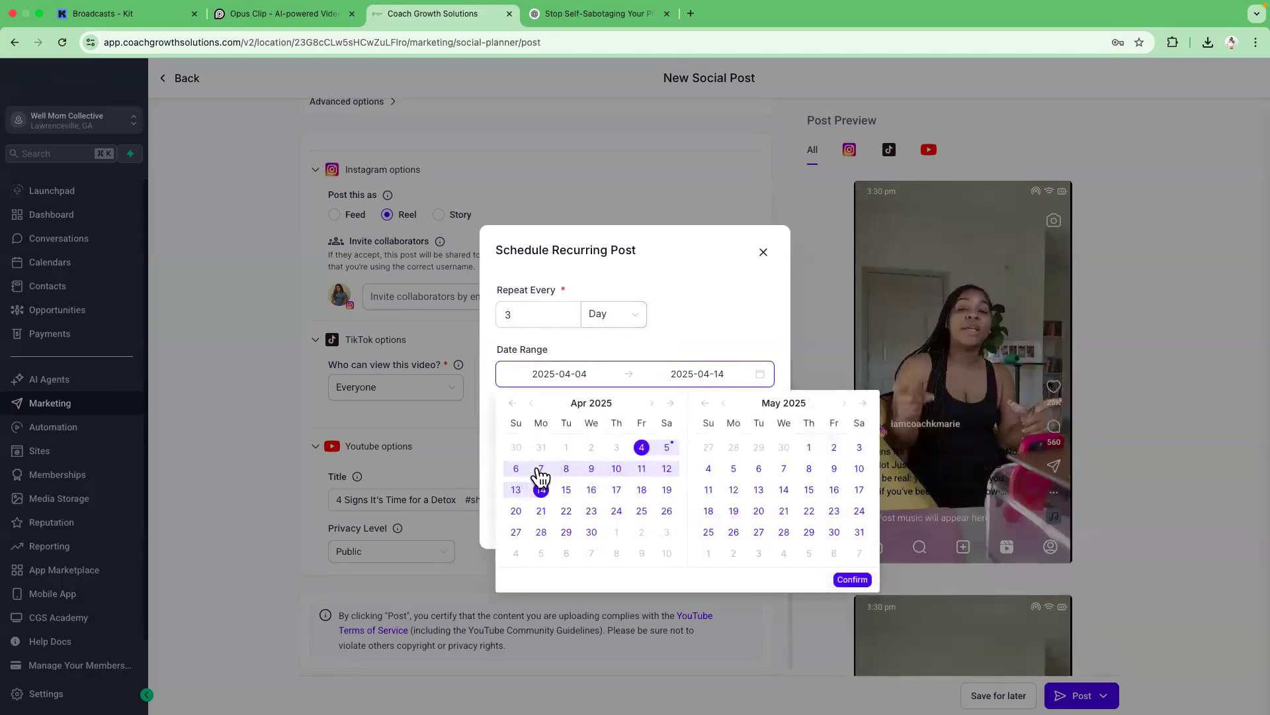
left_click(516, 491)
left_click(540, 490)
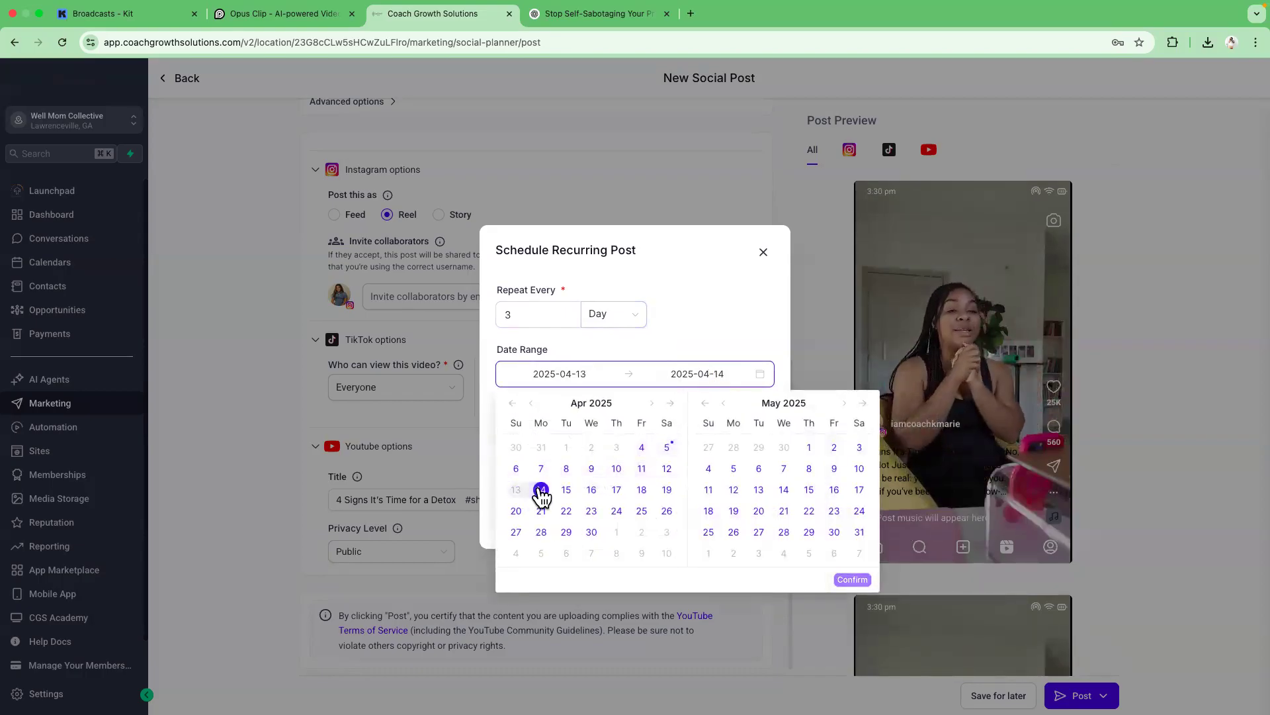
left_click(667, 469)
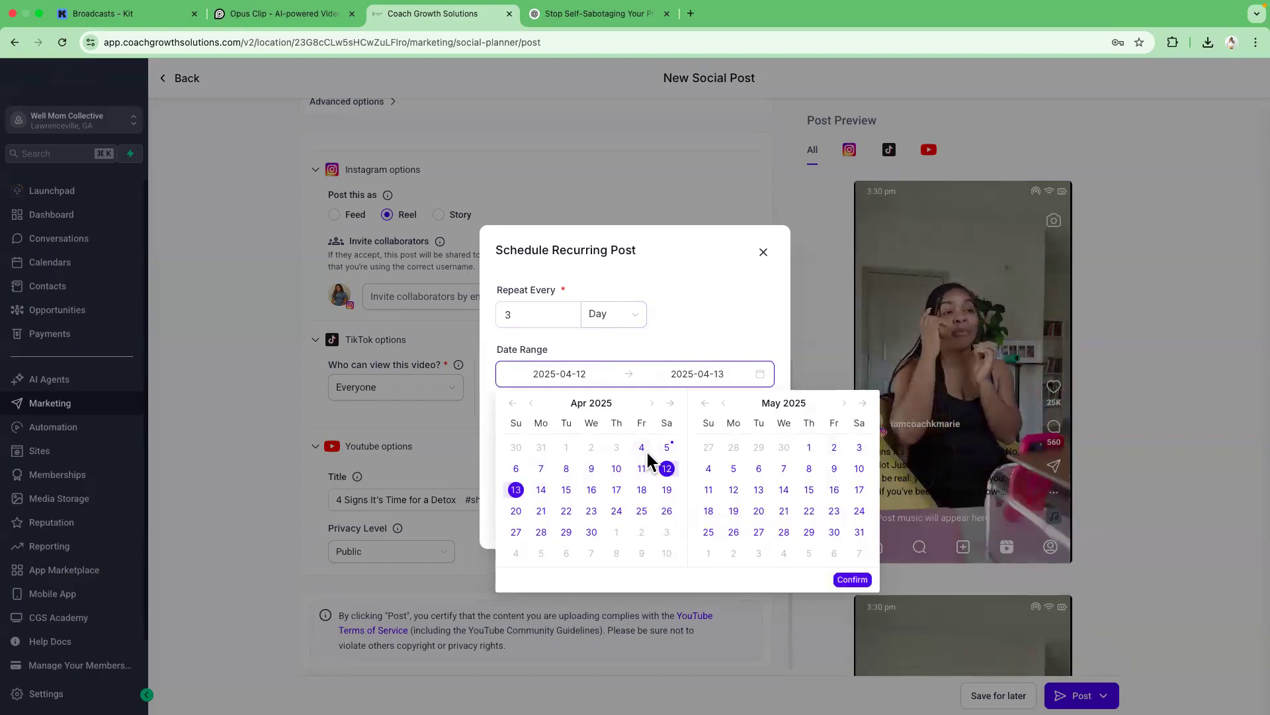
left_click(641, 449)
left_click(641, 448)
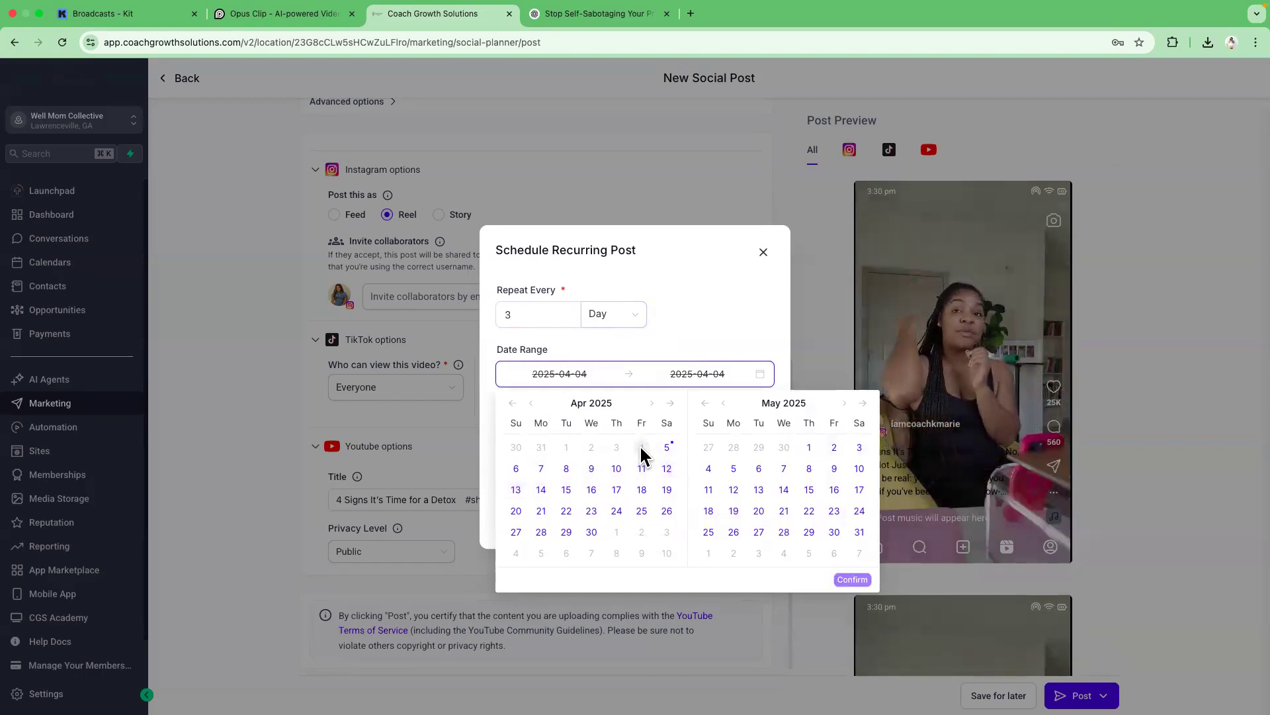
left_click(666, 470)
left_click(710, 314)
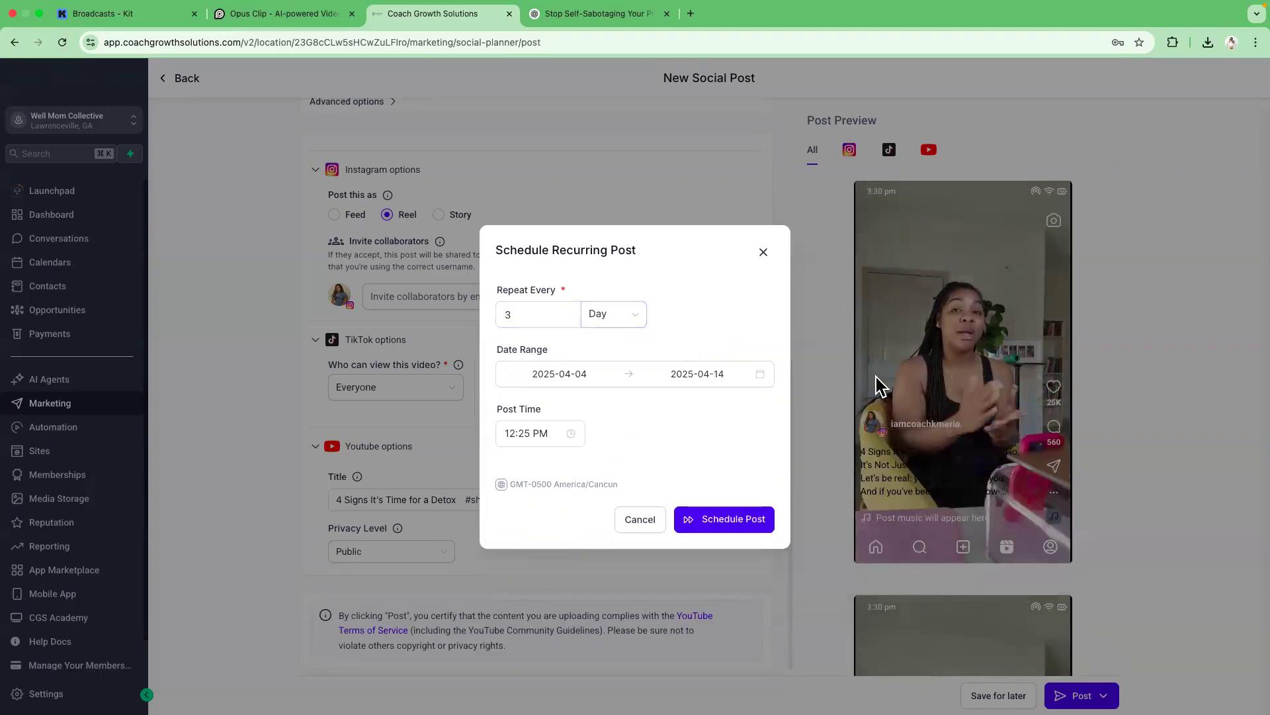
Set the recurring post time to 8:00 PM and schedule the post.
left_click(548, 437)
left_click(549, 485)
left_click_drag(529, 522, 522, 557)
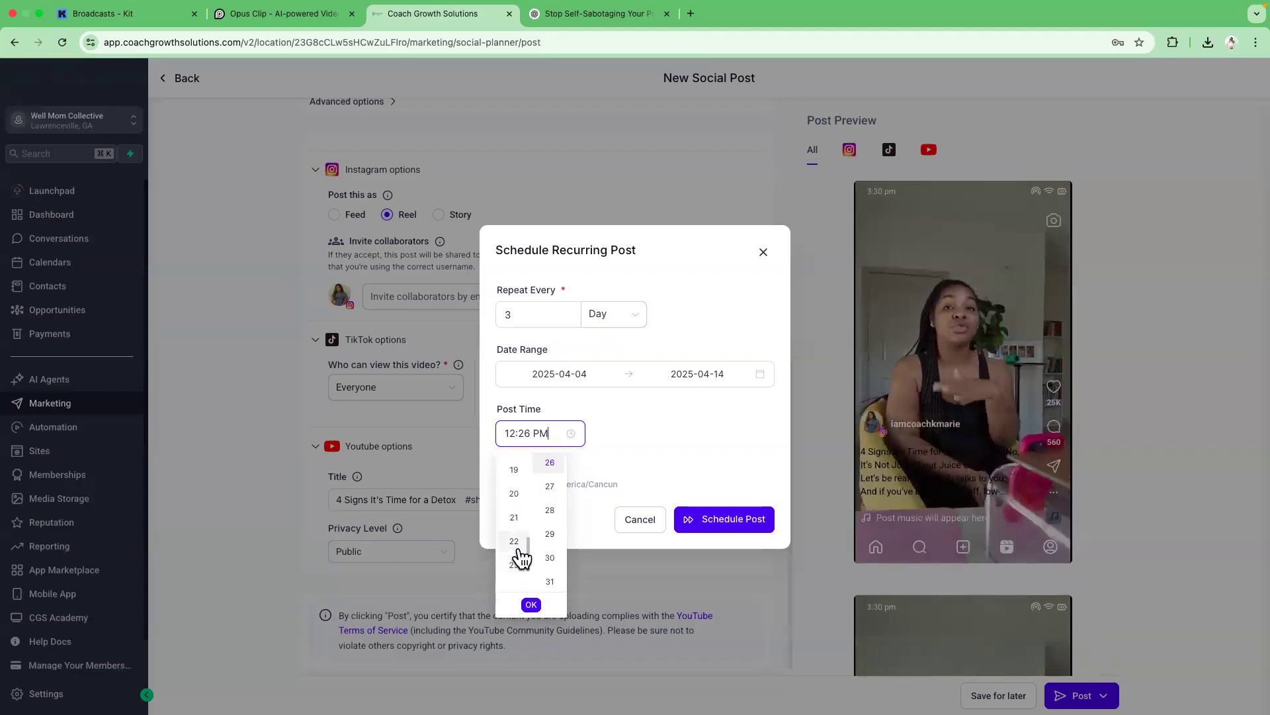
left_click(514, 493)
left_click_drag(563, 519, 567, 430)
left_click(549, 463)
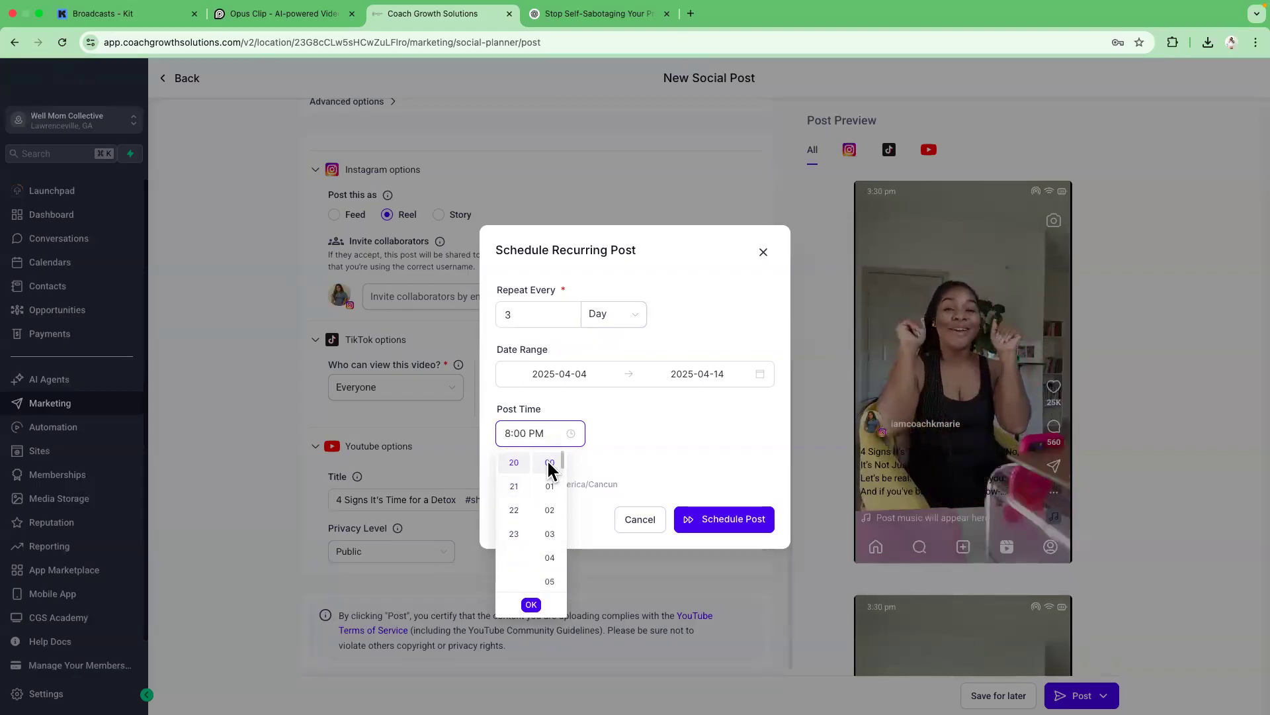
left_click(625, 464)
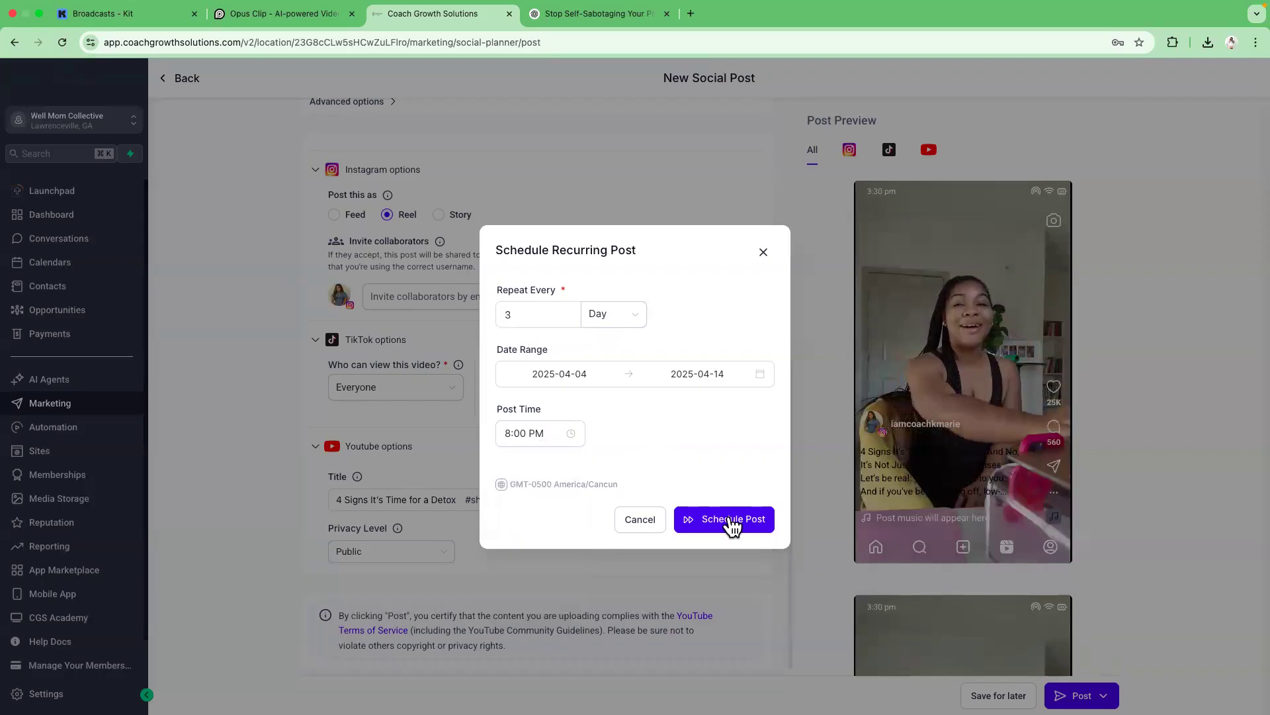
left_click(731, 519)
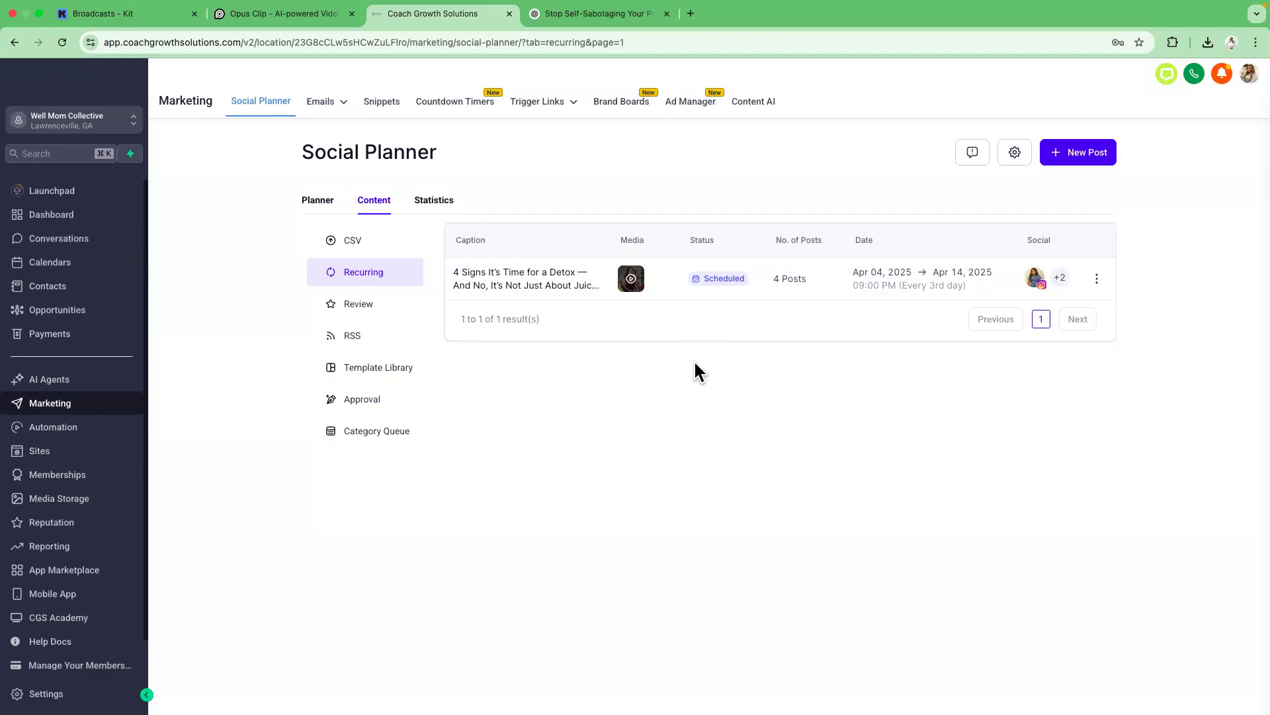
Create a new social post and select the Instagram, TikTok and YouTube accounts to post to.
left_click(1077, 159)
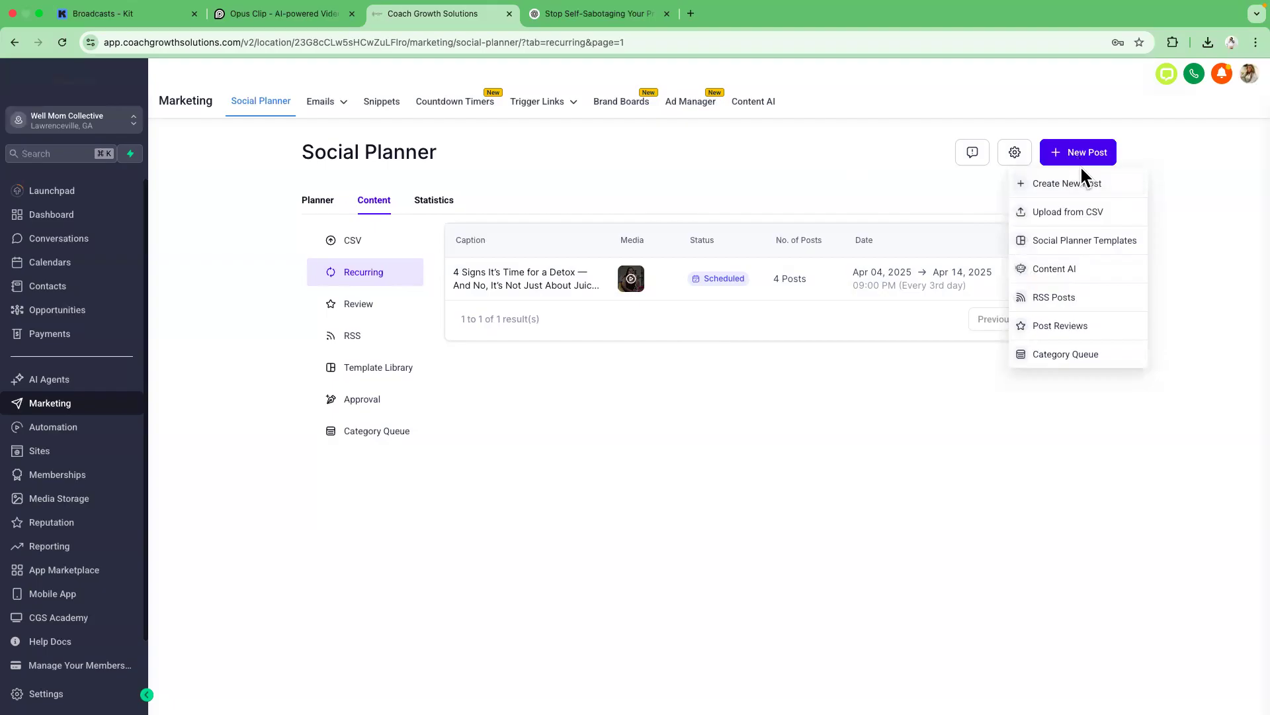
left_click(1080, 192)
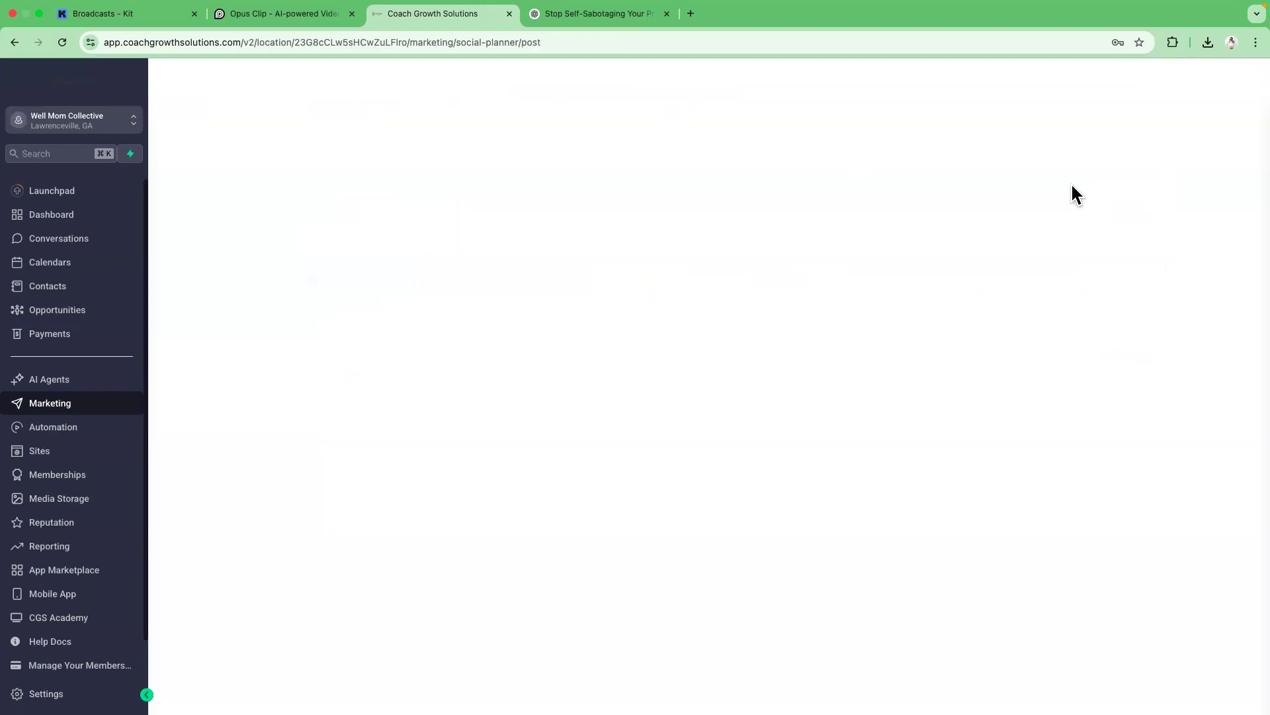
left_click(378, 154)
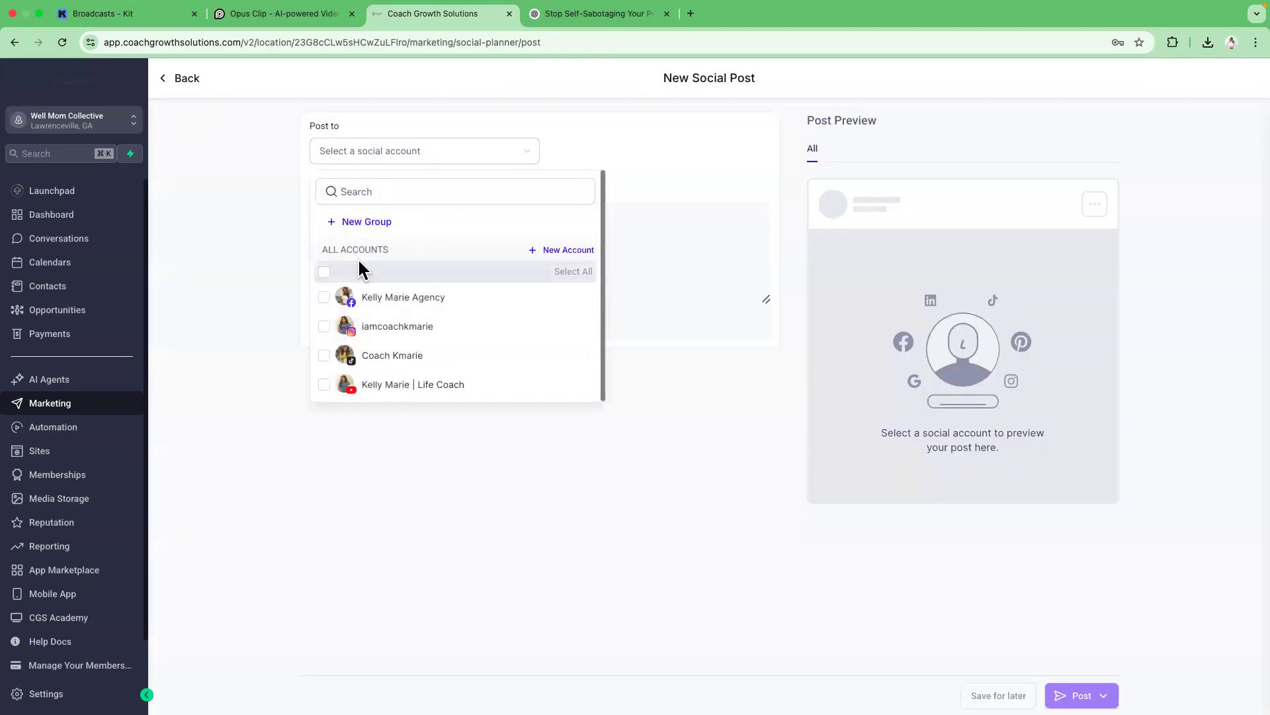
left_click(324, 326)
left_click(324, 355)
left_click(325, 384)
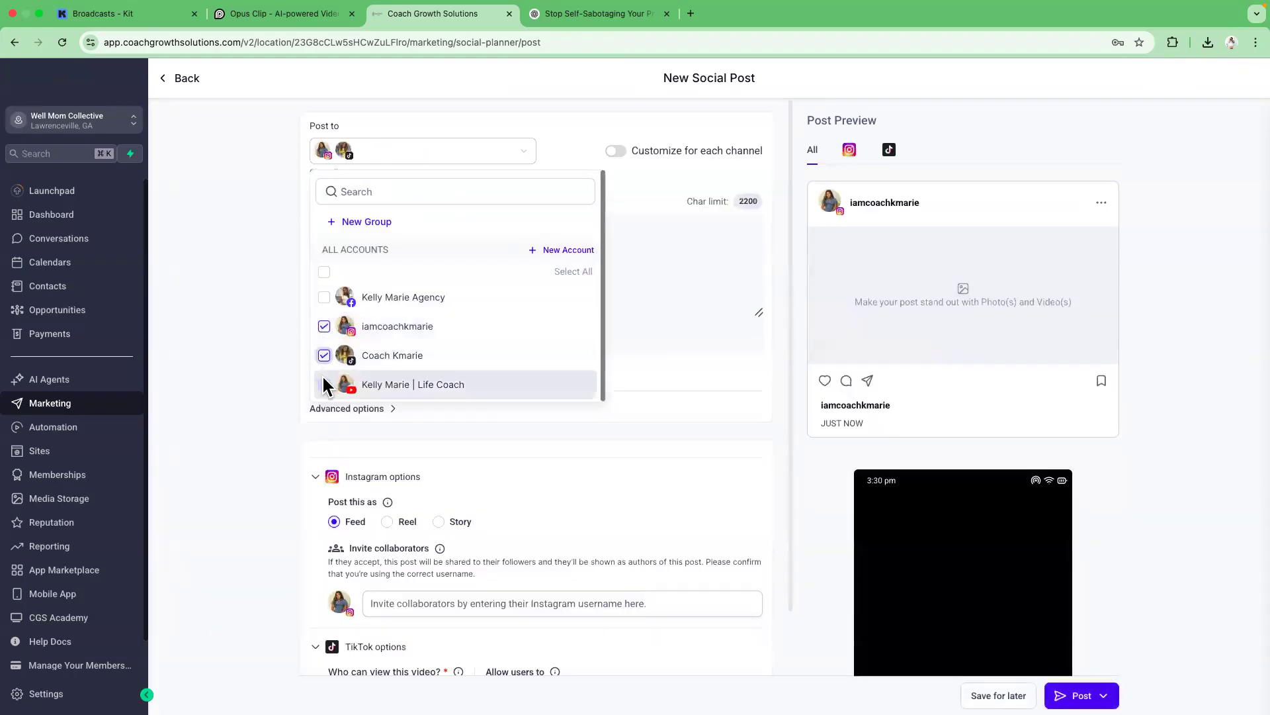
left_click(249, 384)
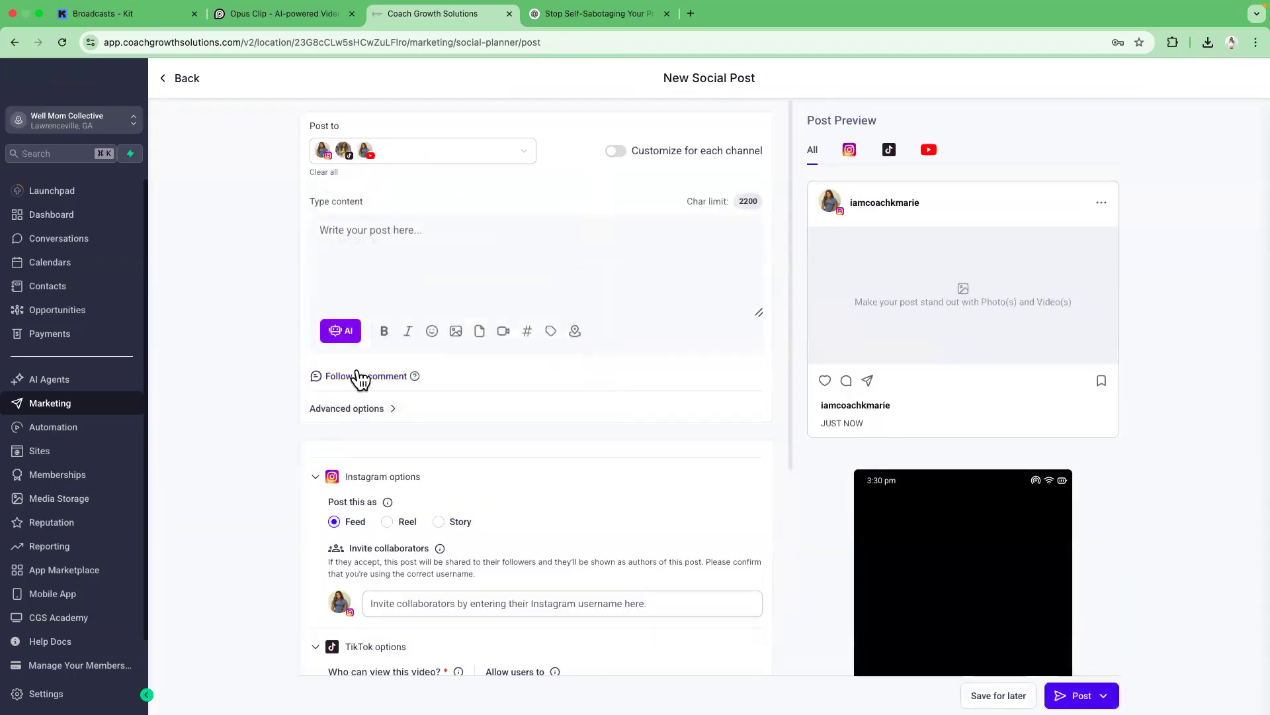
Attach the "Stop Sabotaging Your Weight..." video from Media Storage to the post.
left_click(503, 331)
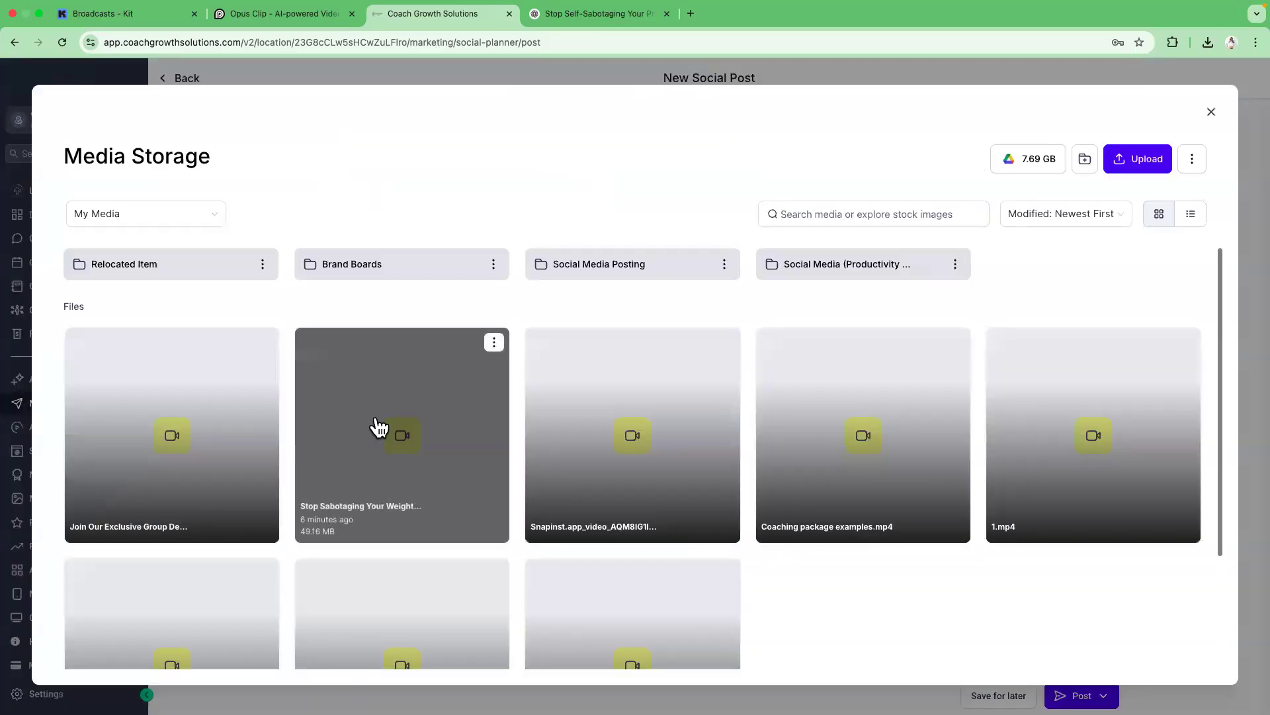
left_click(379, 427)
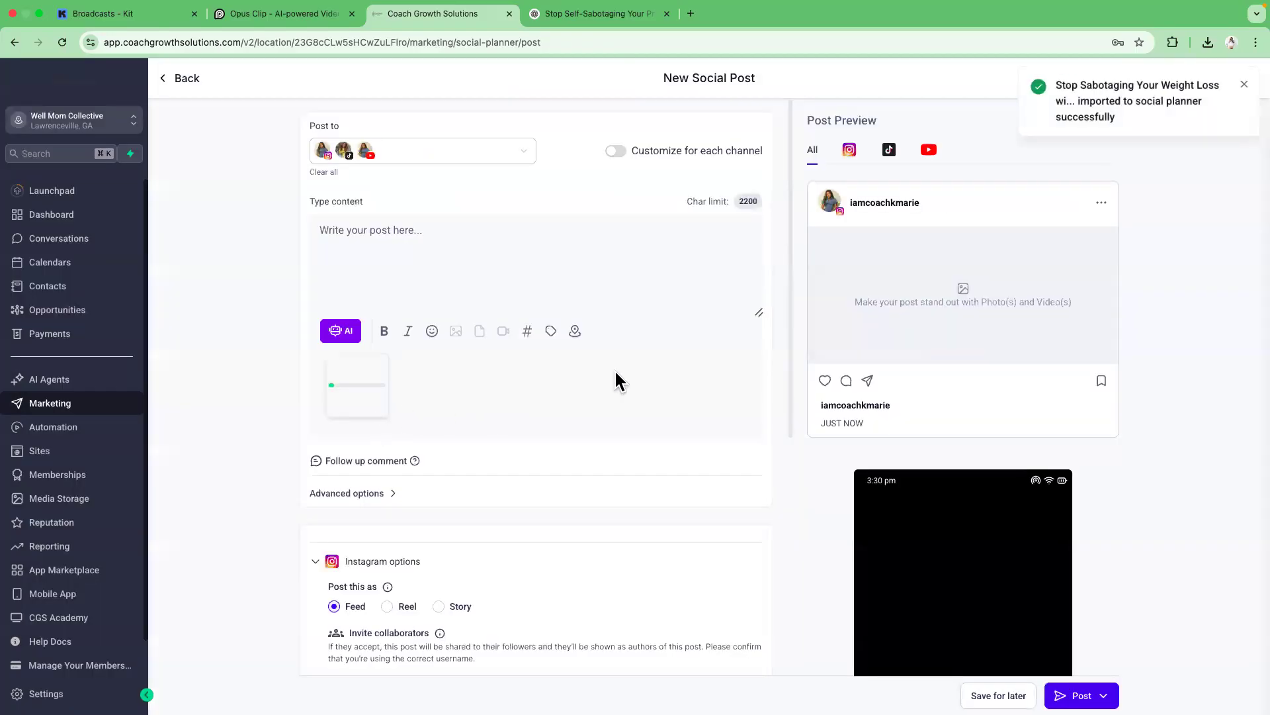
Copy the heading "STOP Letting “Cheat Meals” Cheat You" from the ChatGPT response.
left_click(557, 19)
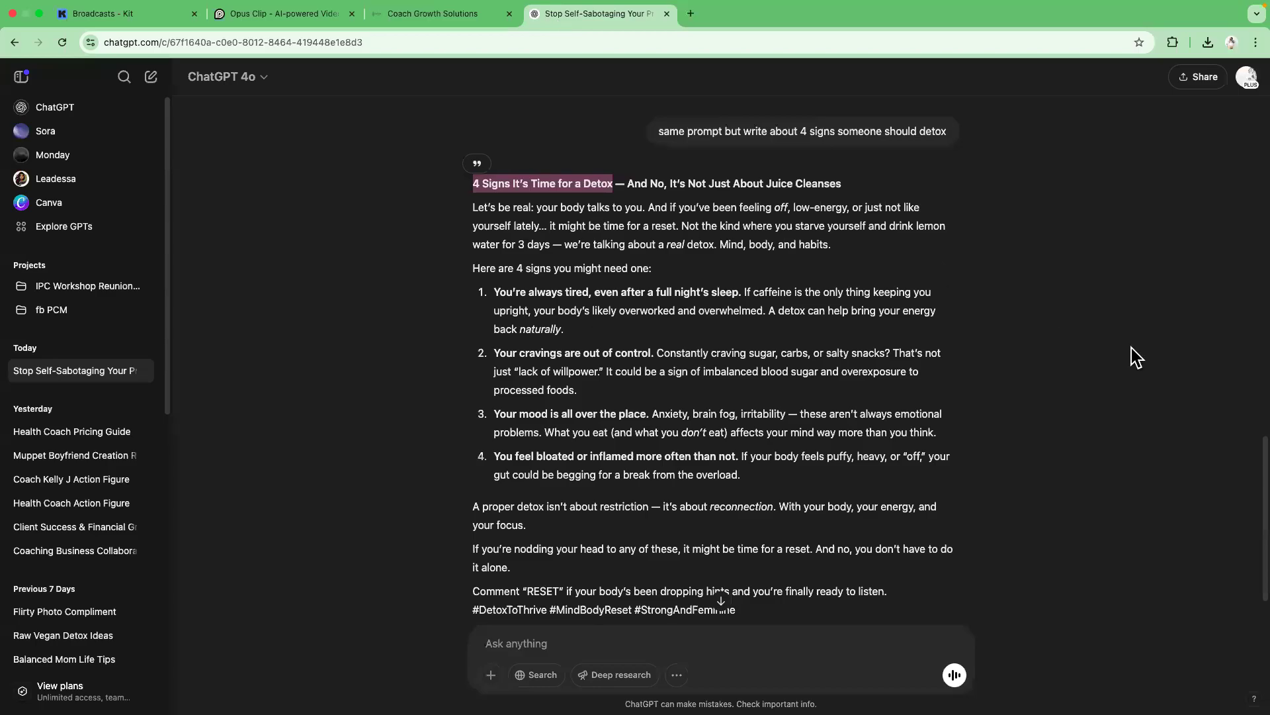
left_click_drag(1257, 526, 1257, 364)
left_click_drag(471, 139, 677, 146)
right_click(641, 137)
left_click(670, 165)
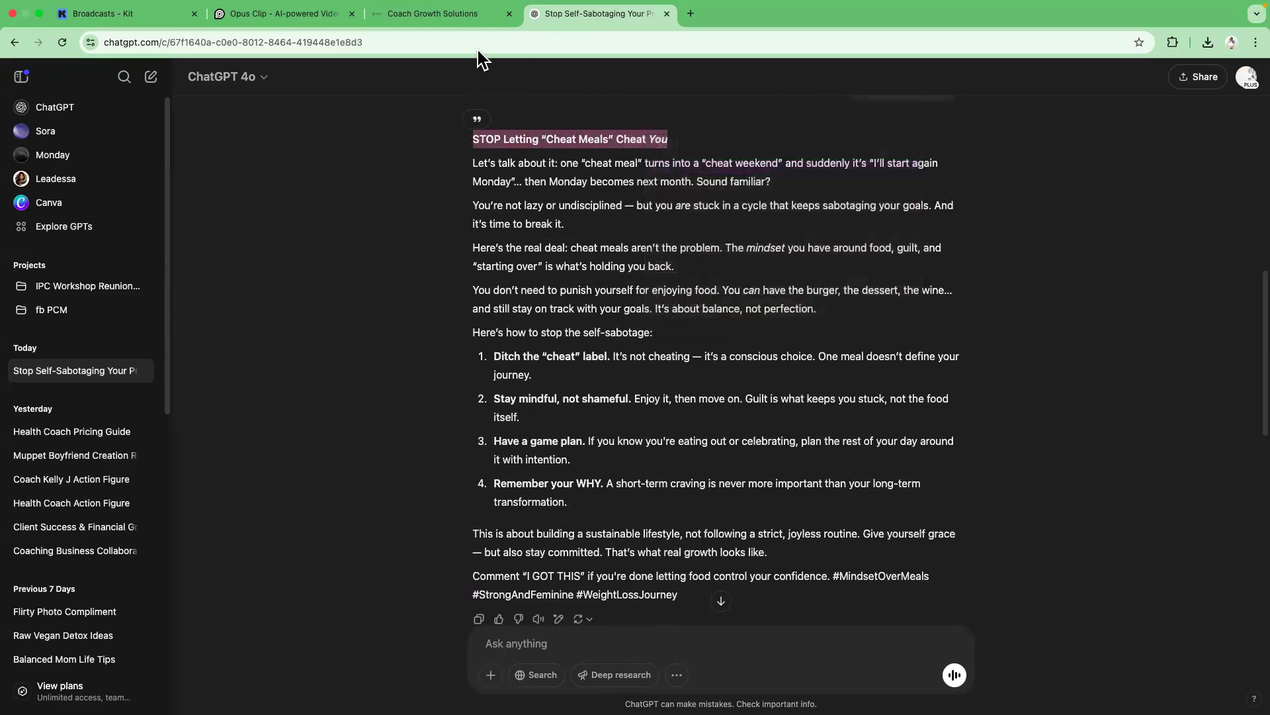
Paste the copied heading as the YouTube title and allow comments on TikTok.
left_click(457, 14)
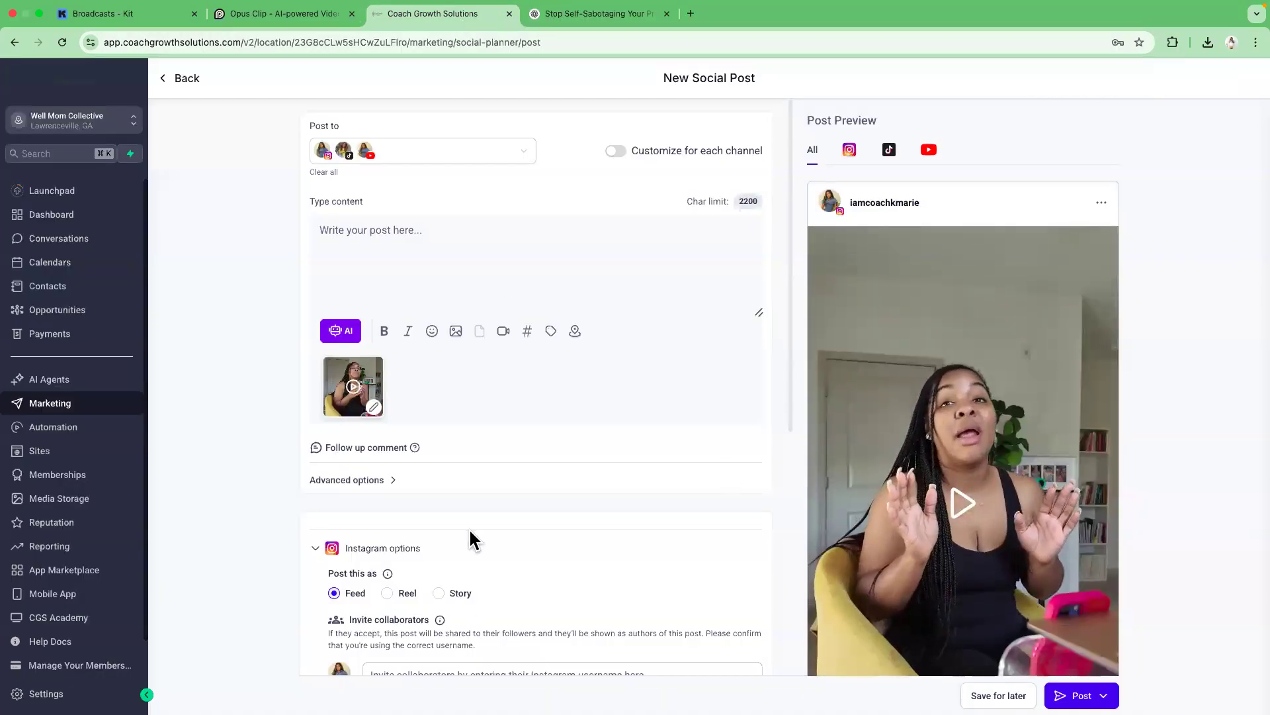
scroll(474, 529, "down", 2)
scroll(463, 556, "up", 2)
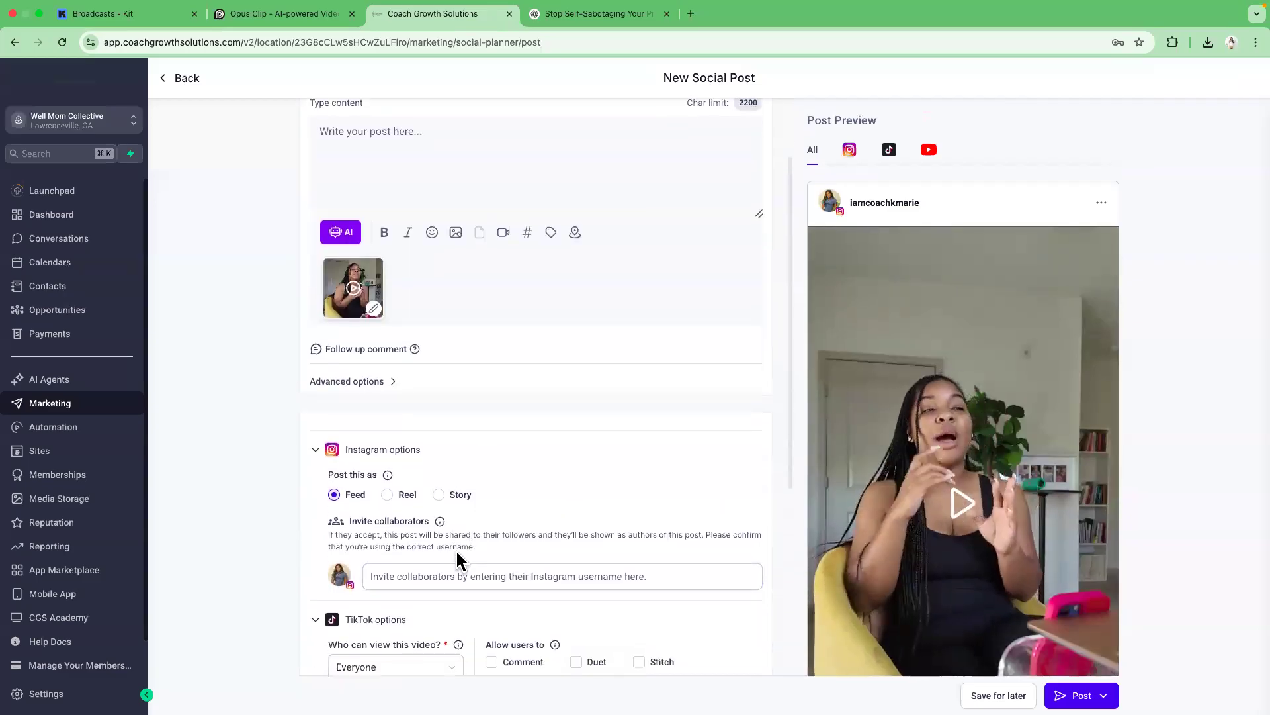
scroll(794, 410, "down", 6)
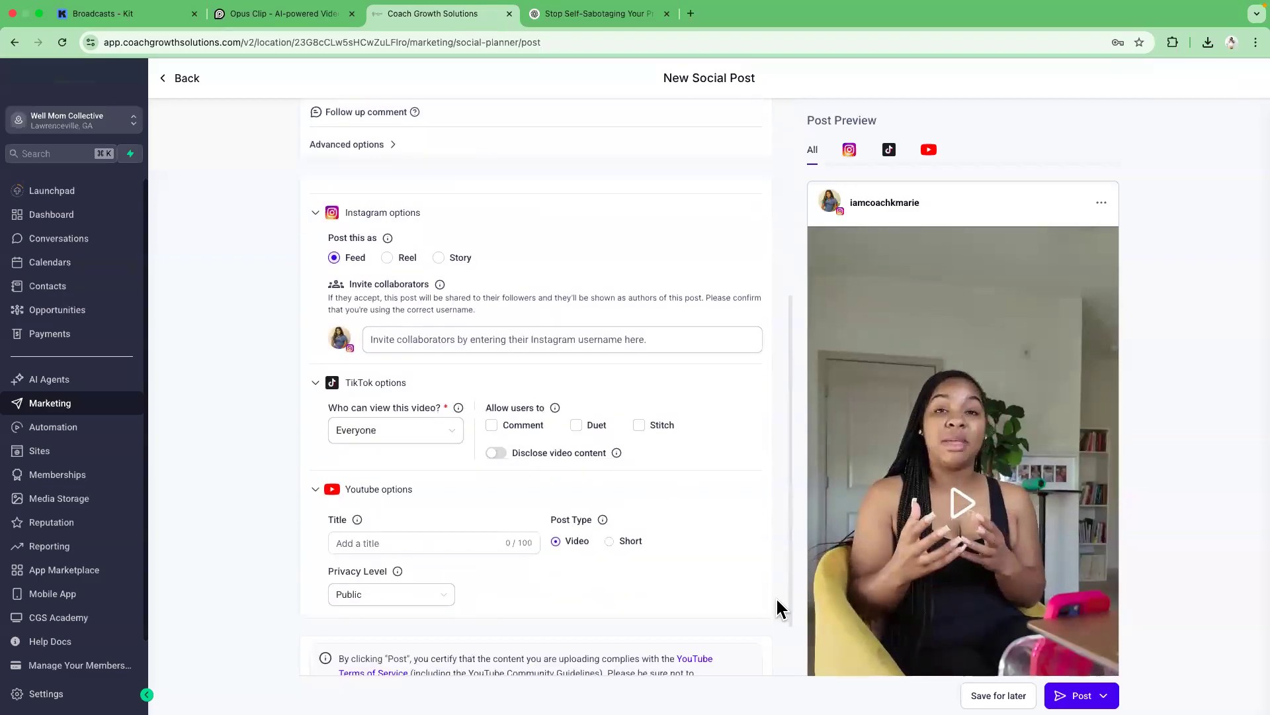
right_click(411, 480)
left_click(442, 573)
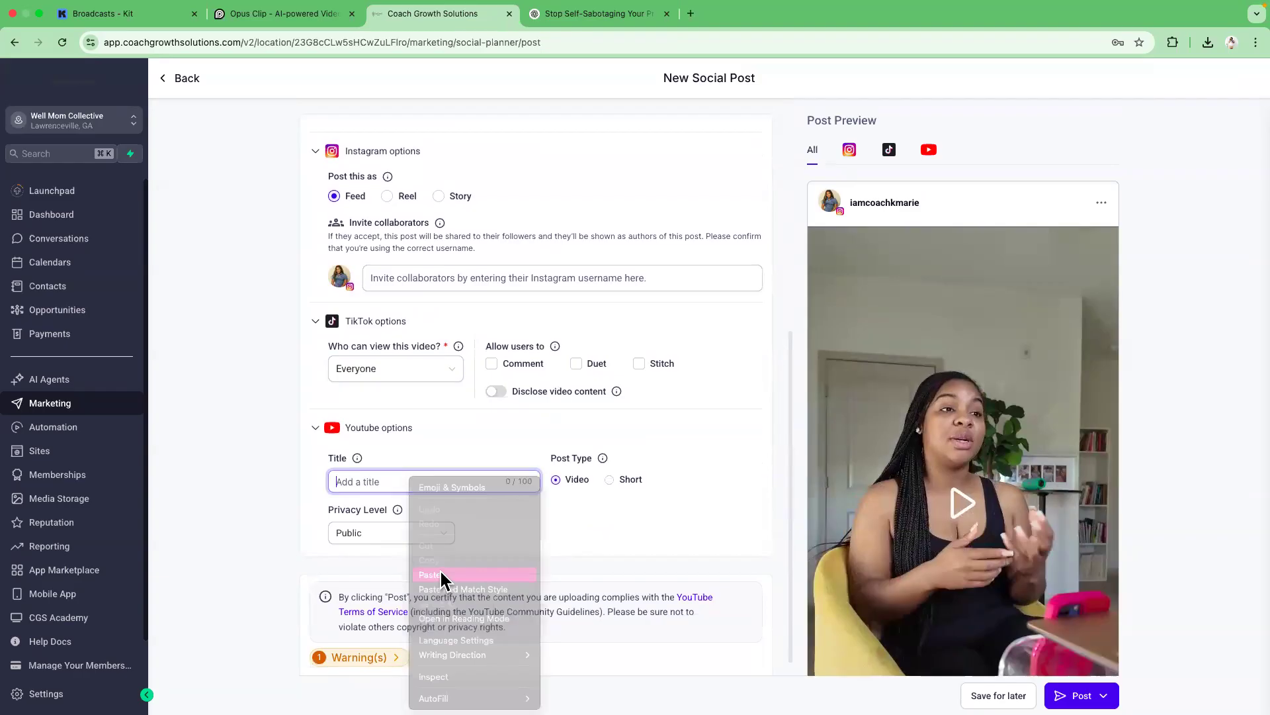
left_click(457, 425)
left_click(407, 520)
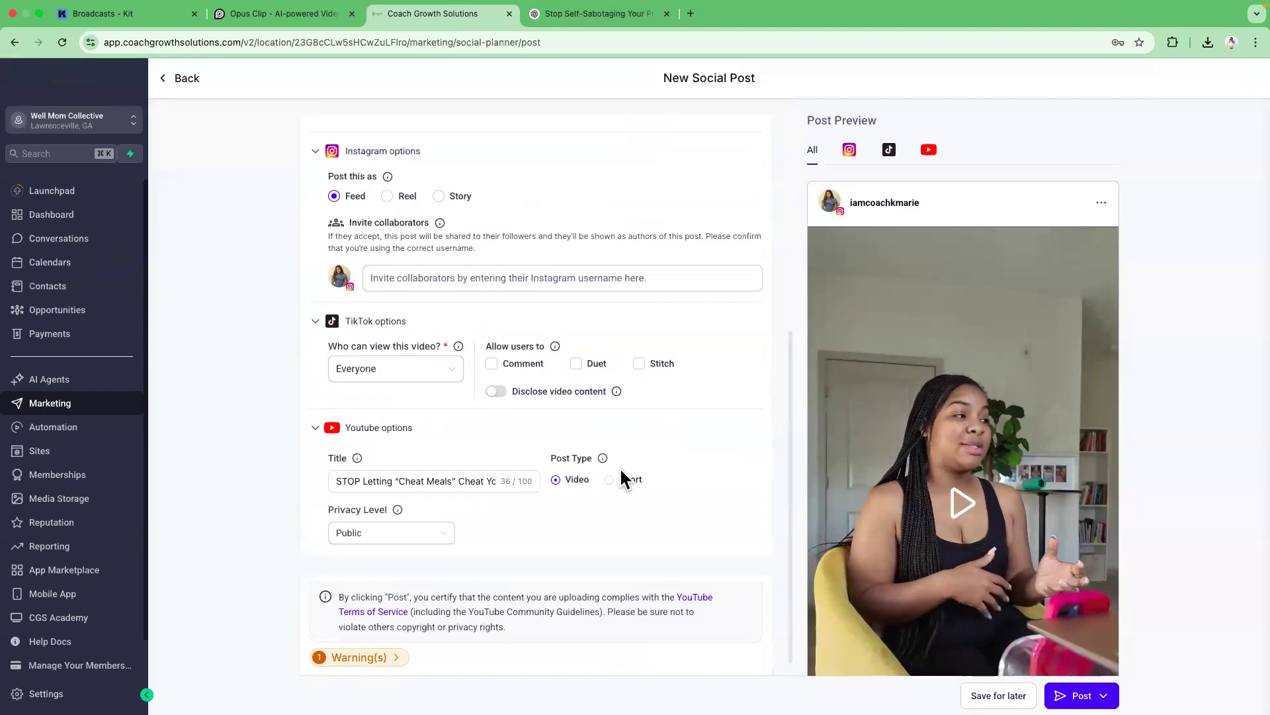
scroll(788, 499, "up", 4)
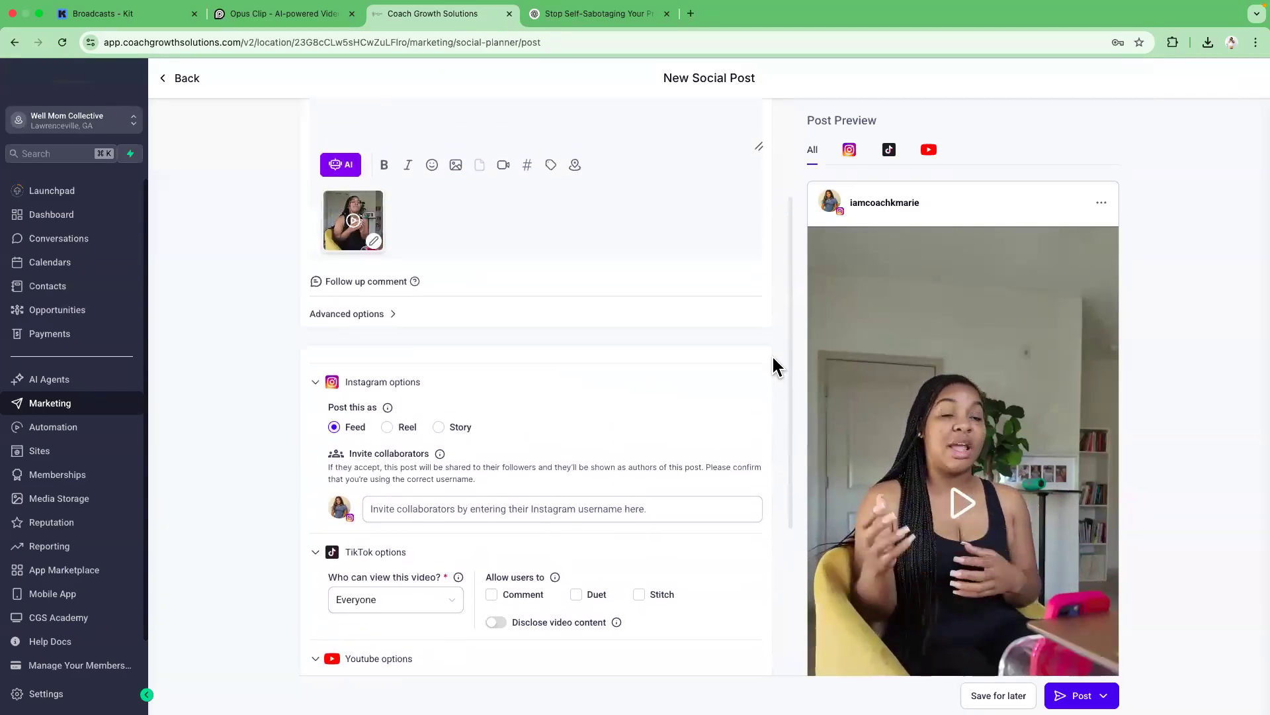
left_click(492, 616)
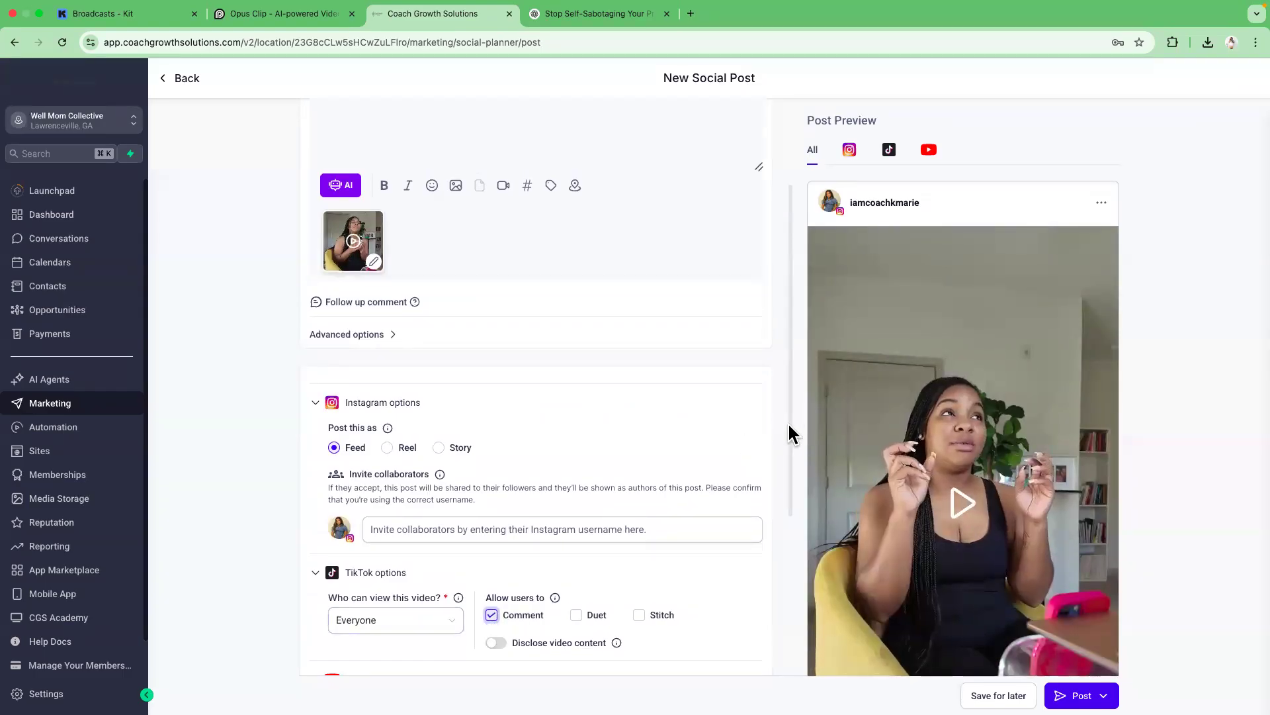
Copy the body text below the heading in the ChatGPT response.
scroll(787, 422, "up", 2)
left_click(555, 16)
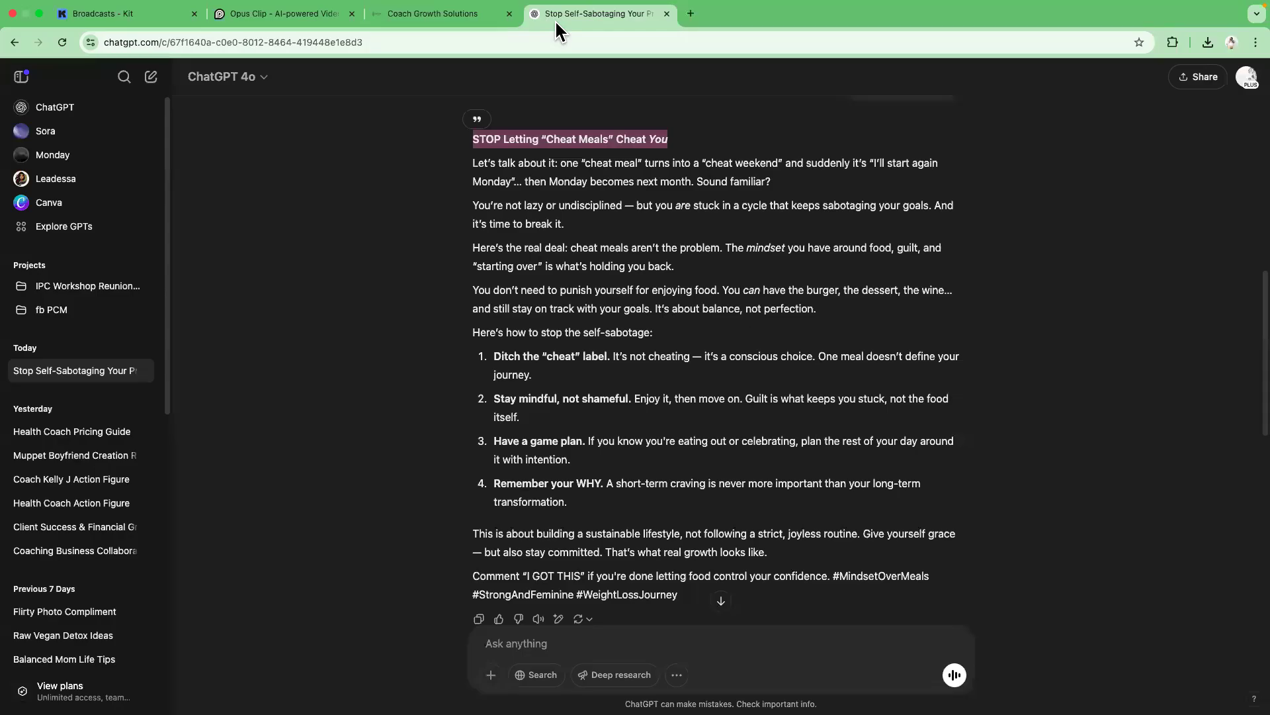
left_click_drag(471, 168, 705, 599)
right_click(638, 305)
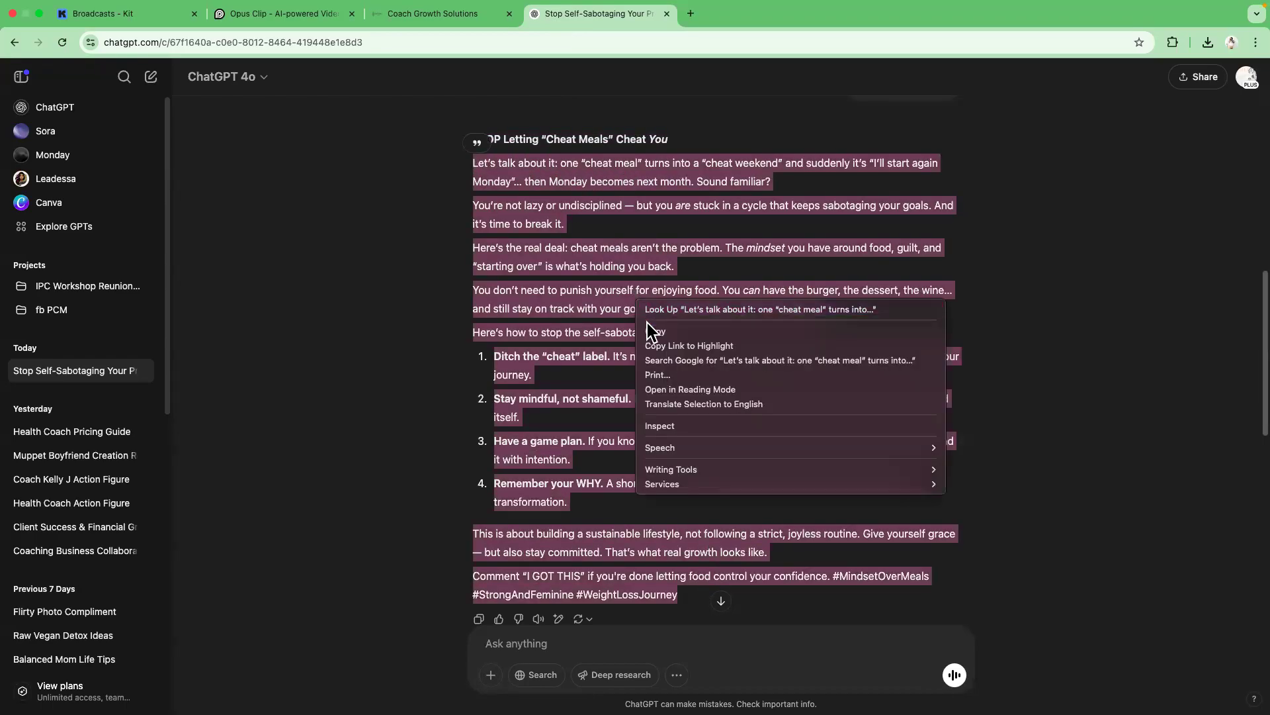
left_click(455, 14)
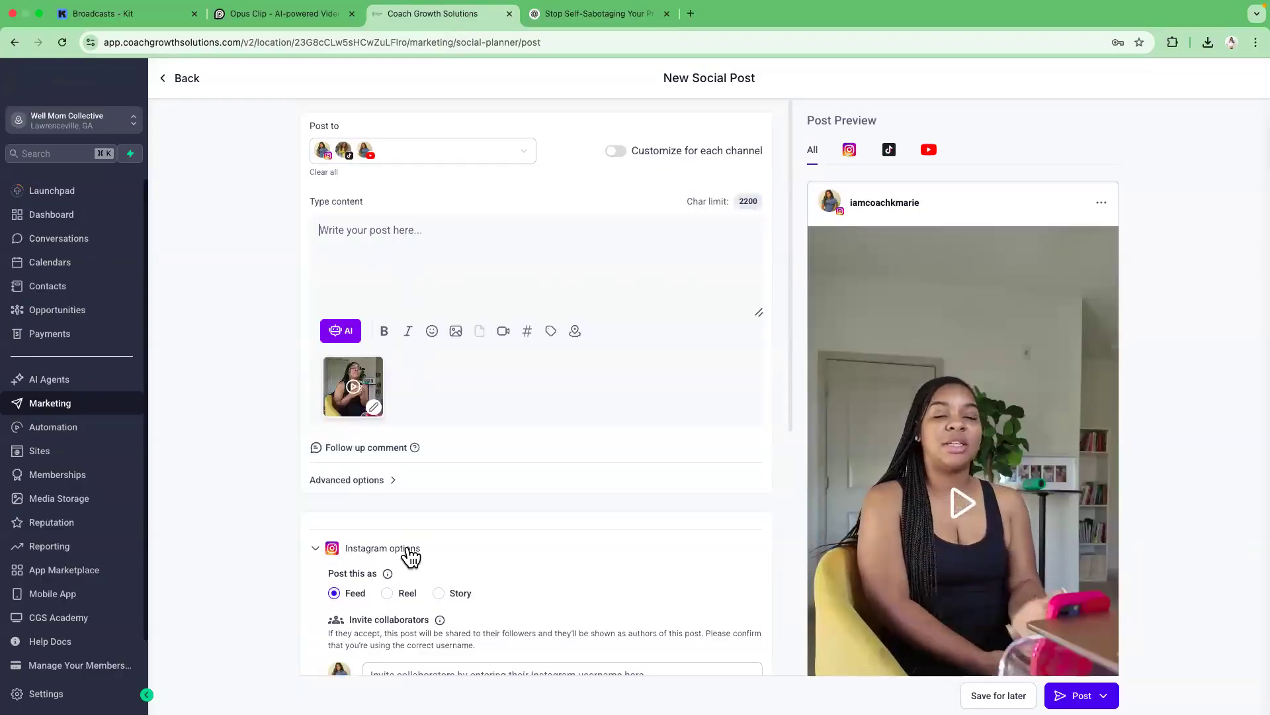
Set the Instagram post type to Reel and try to paste the copied text into the post content.
left_click(387, 593)
left_click(389, 246)
right_click(383, 233)
left_click(364, 232)
right_click(351, 229)
left_click(331, 227)
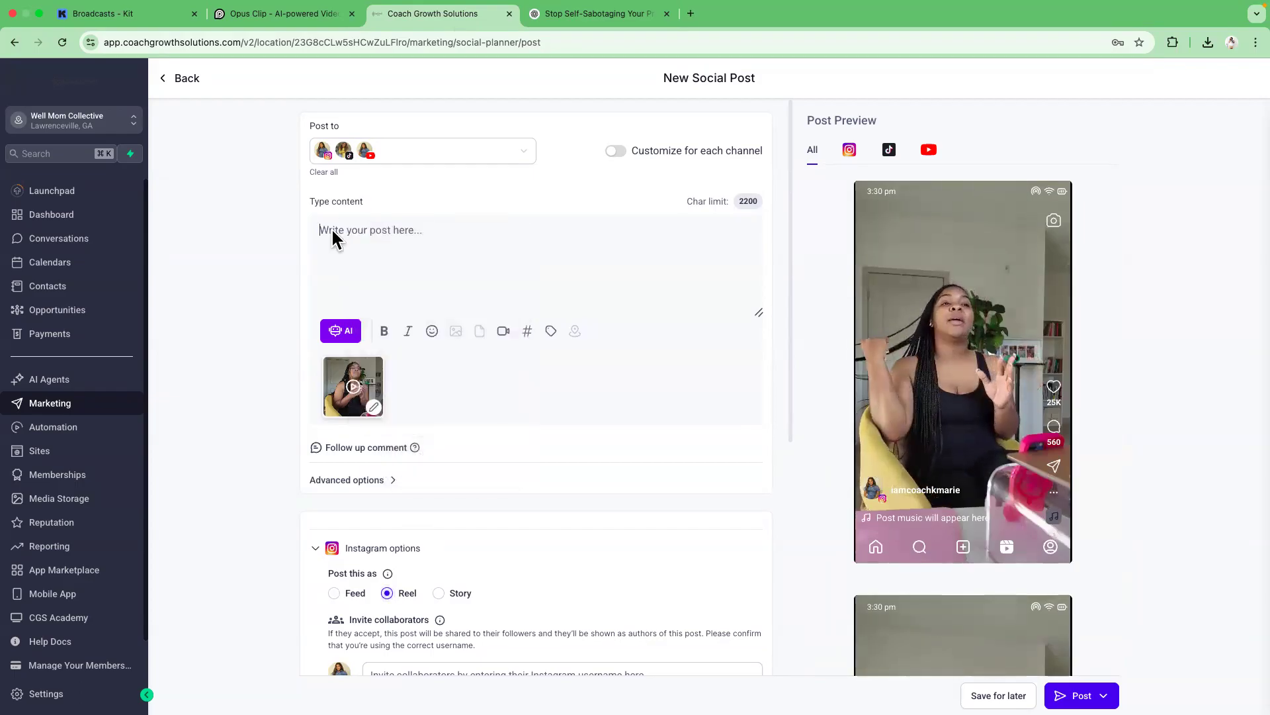
right_click(331, 228)
key("Escape")
Recopy the ChatGPT body text and paste it as the post content, enlarging the content box.
left_click(582, 13)
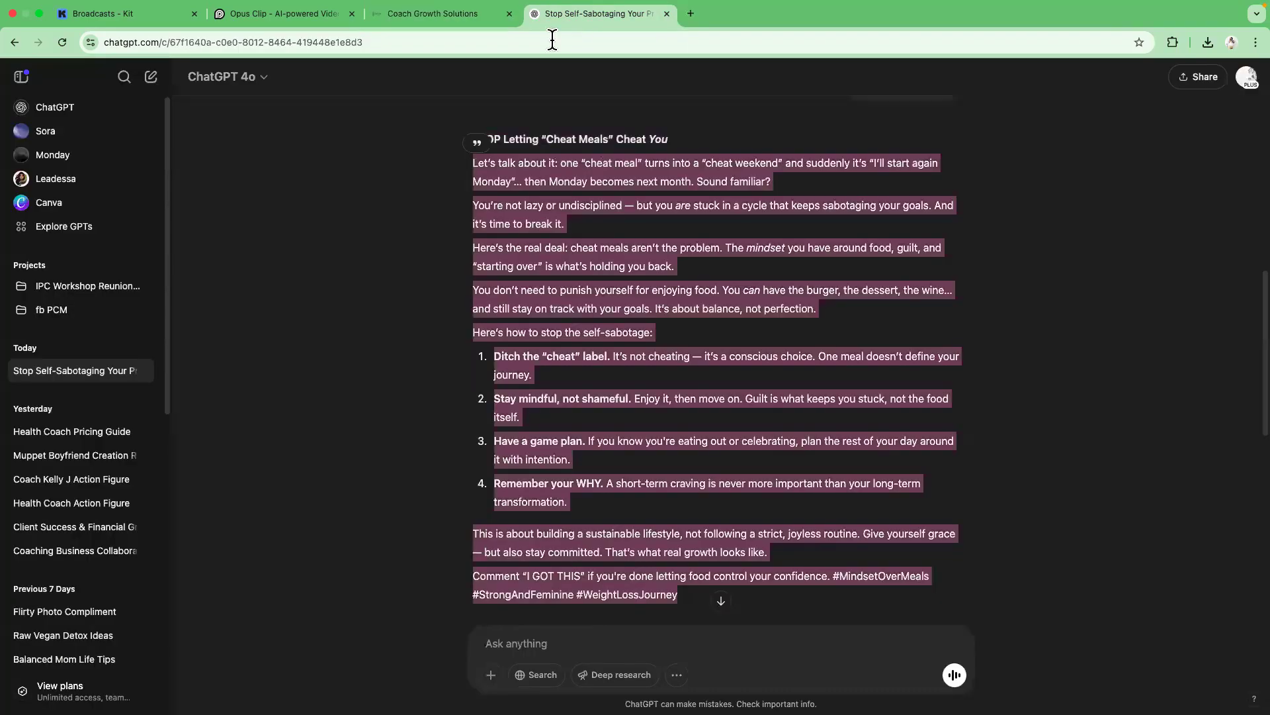
right_click(530, 173)
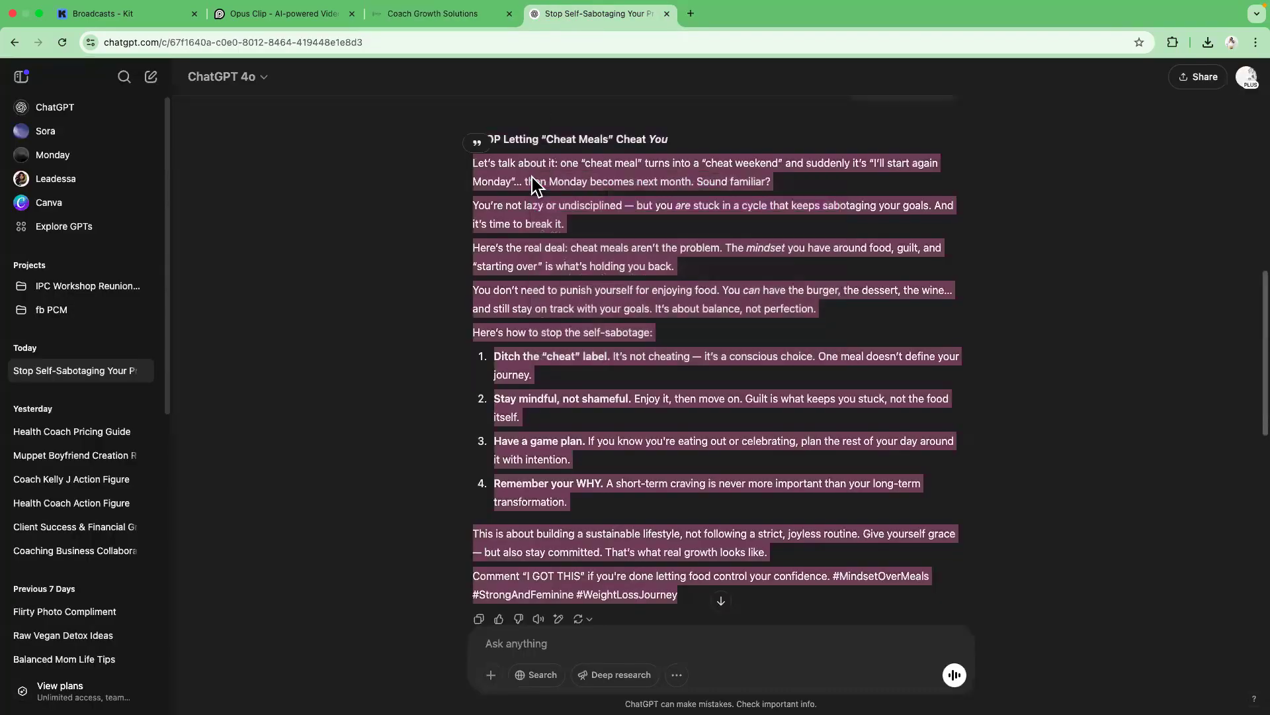
left_click(469, 14)
left_click(396, 237)
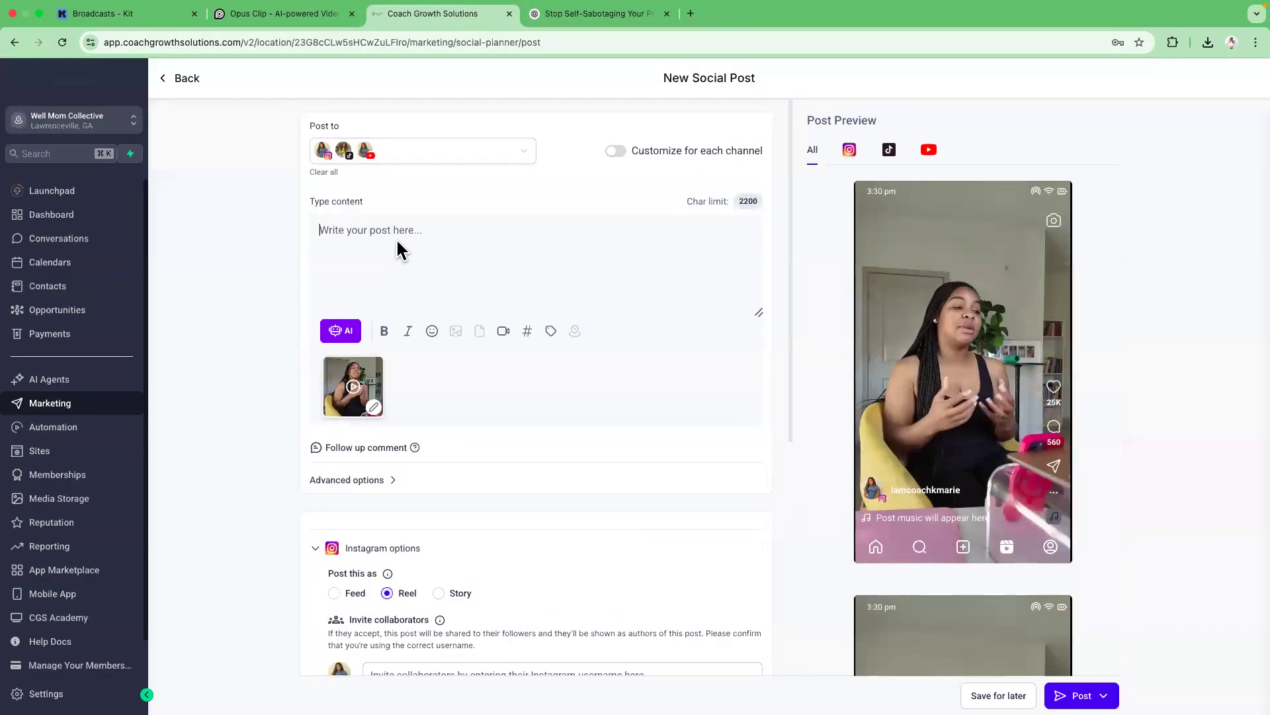
key("ctrl+v")
scroll(754, 375, "up", 10)
left_click_drag(755, 255, 752, 228)
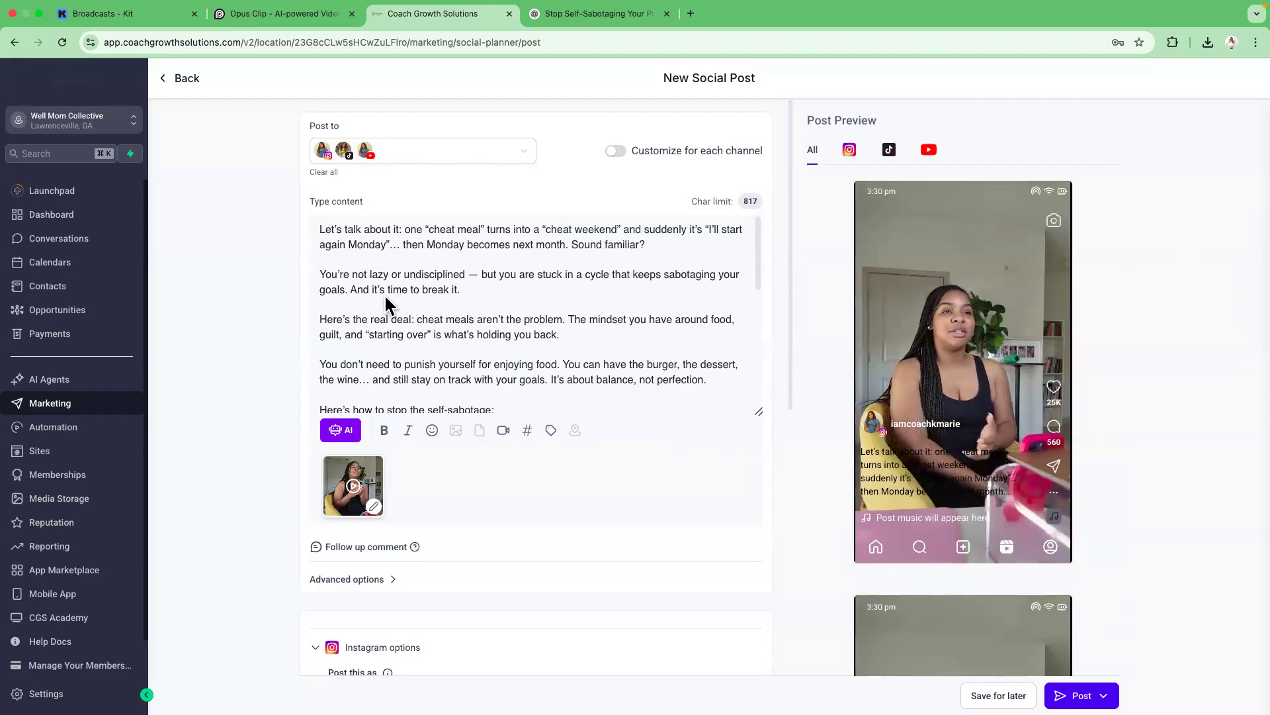
left_click(433, 430)
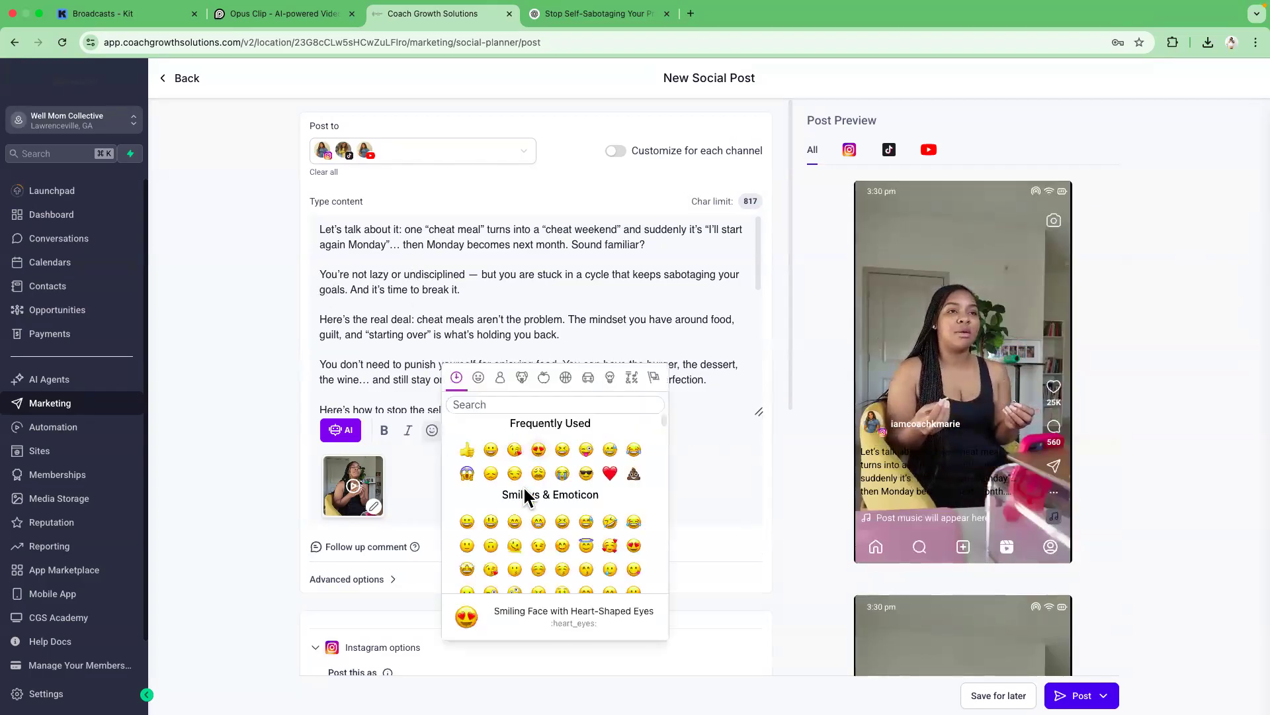
left_click(489, 292)
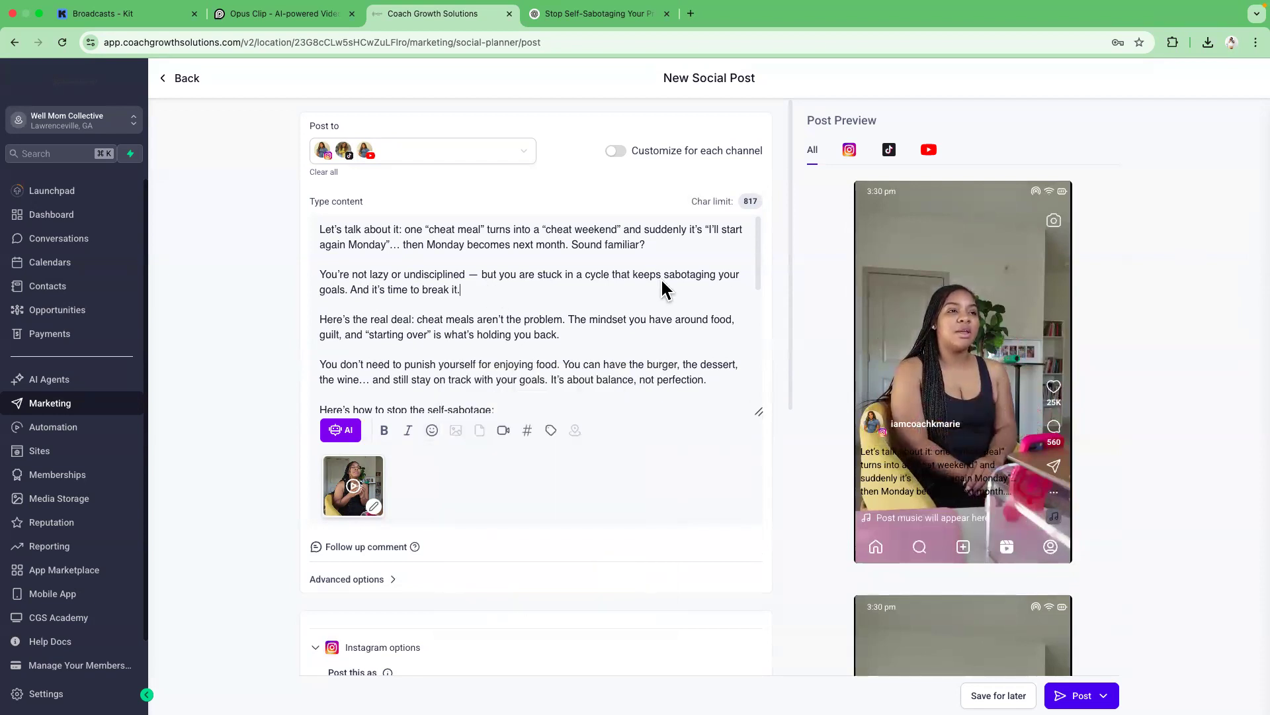
scroll(787, 241, "down", 3)
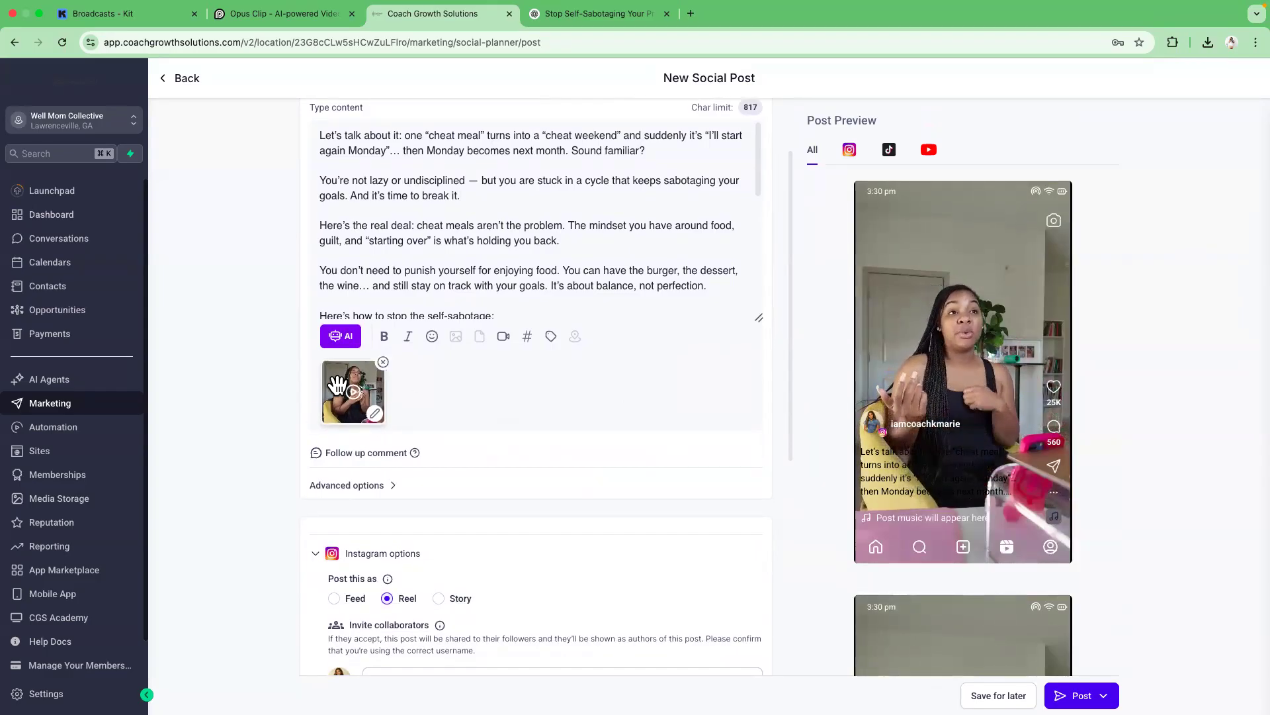
Set the video thumbnail to the last suggested frame and save the change.
left_click(375, 413)
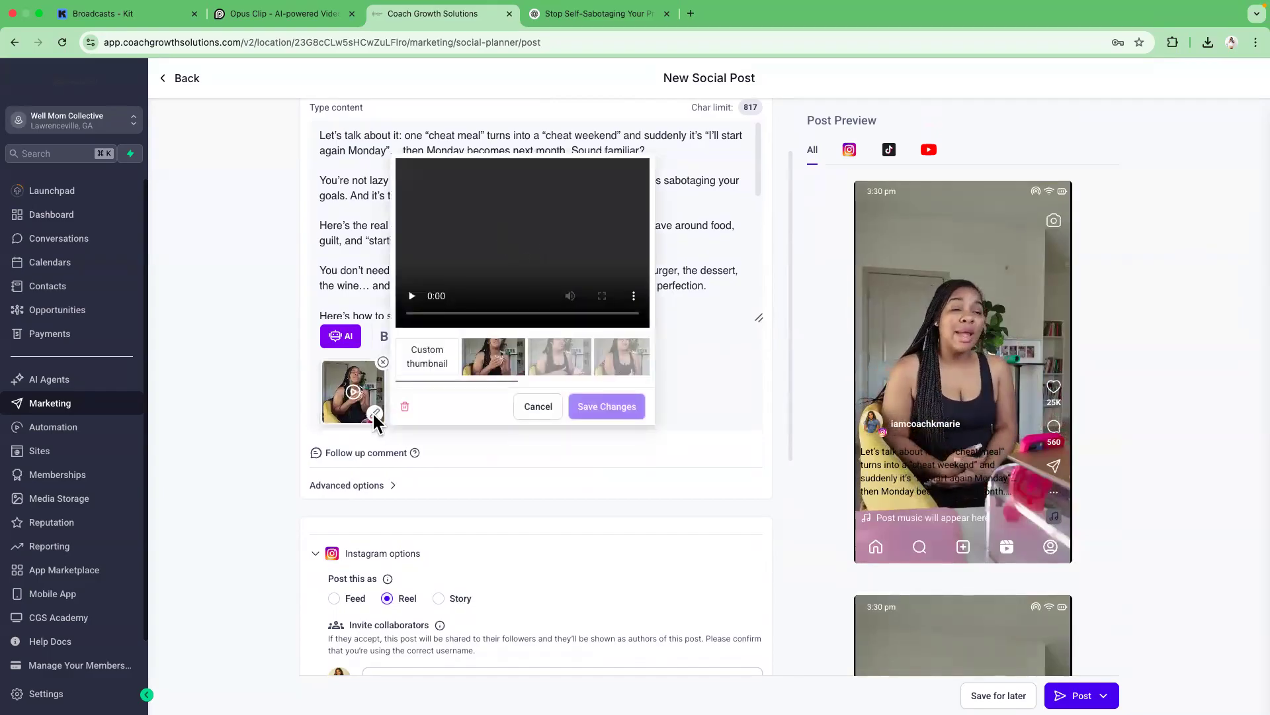
left_click(419, 364)
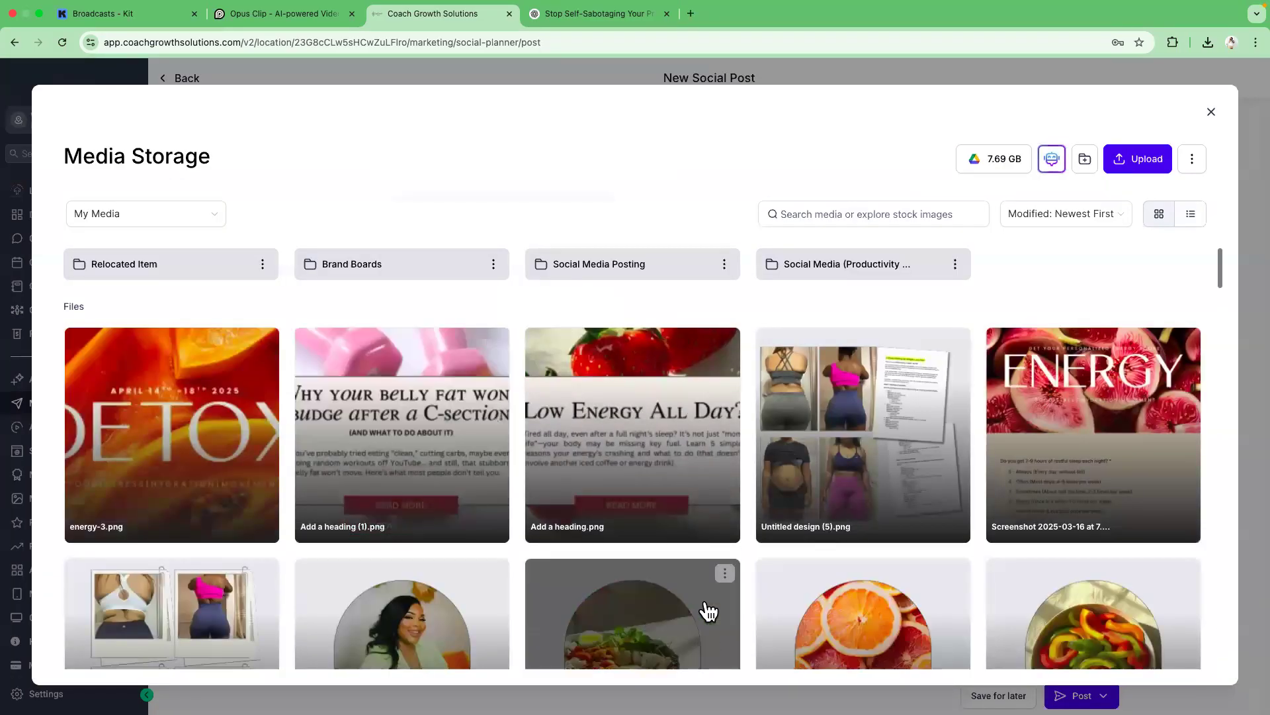
left_click(1211, 113)
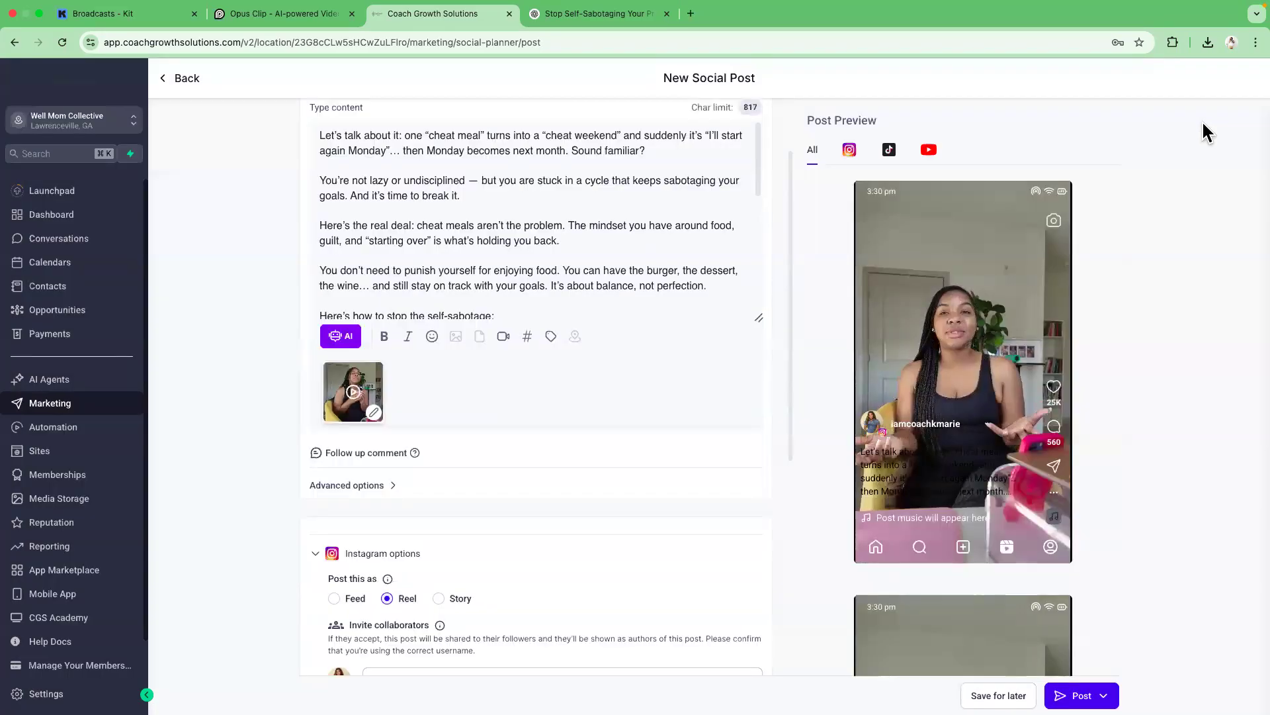
left_click(374, 411)
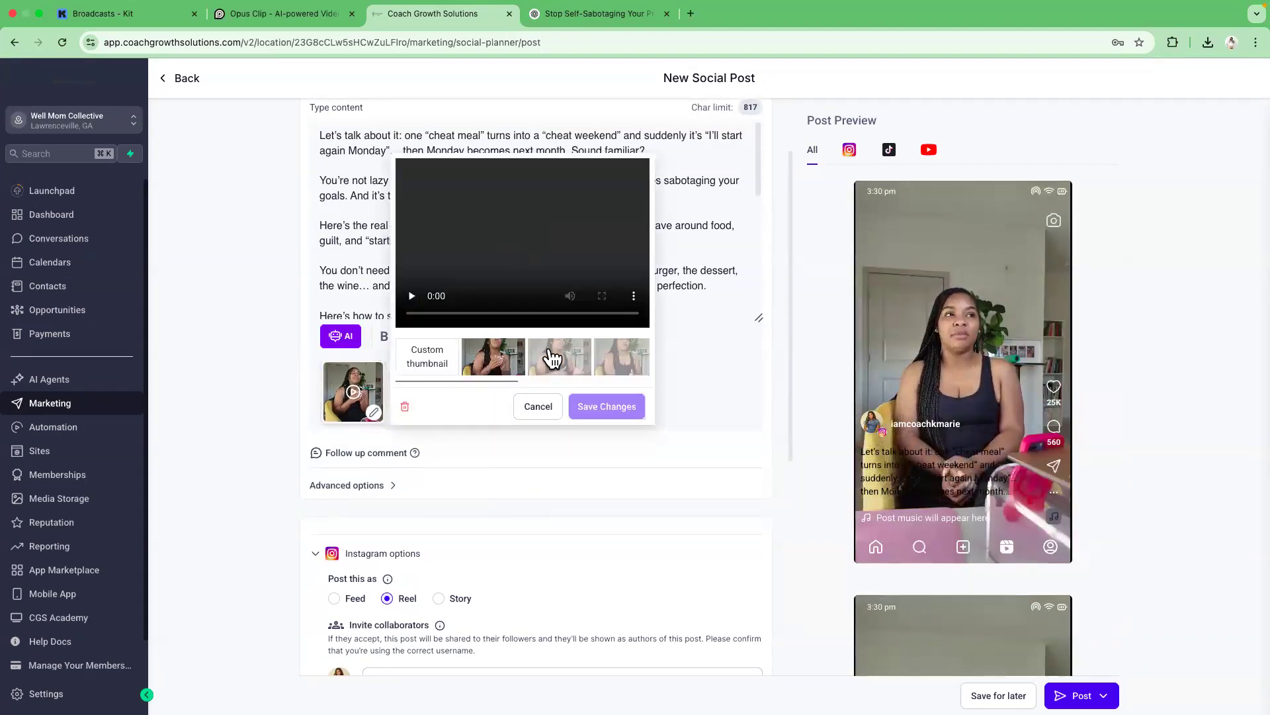
left_click(612, 365)
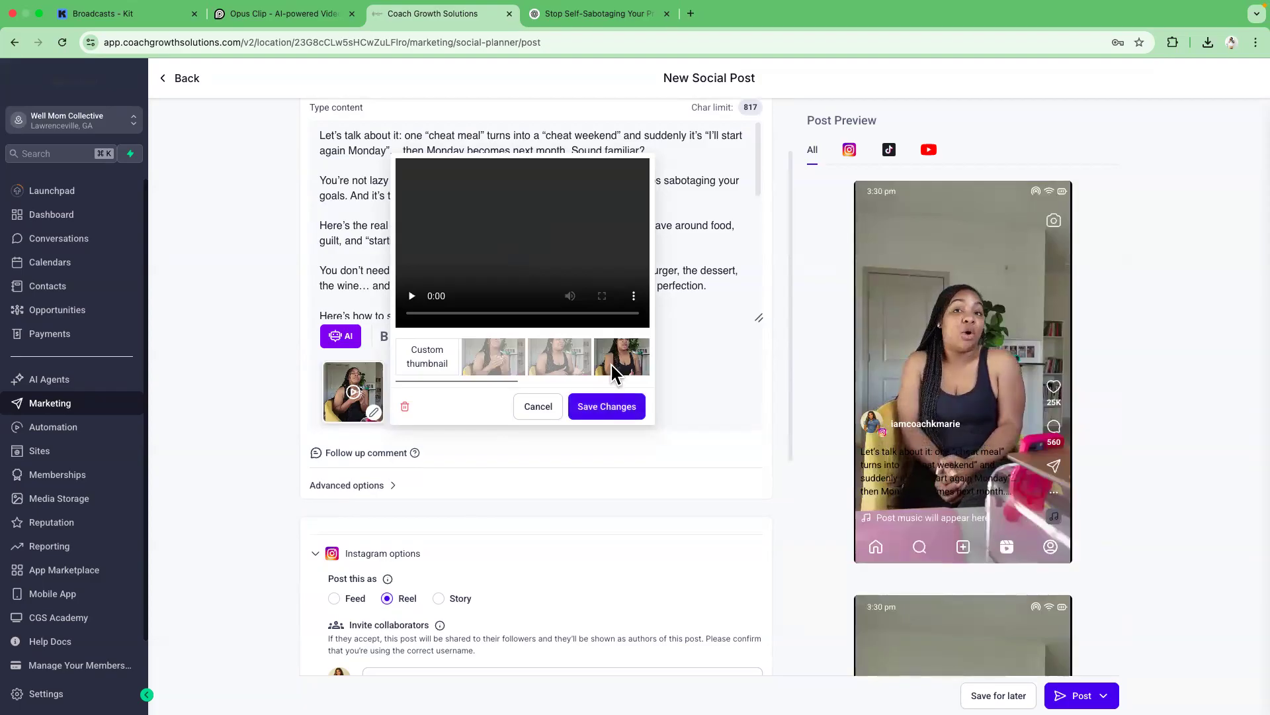
left_click(607, 406)
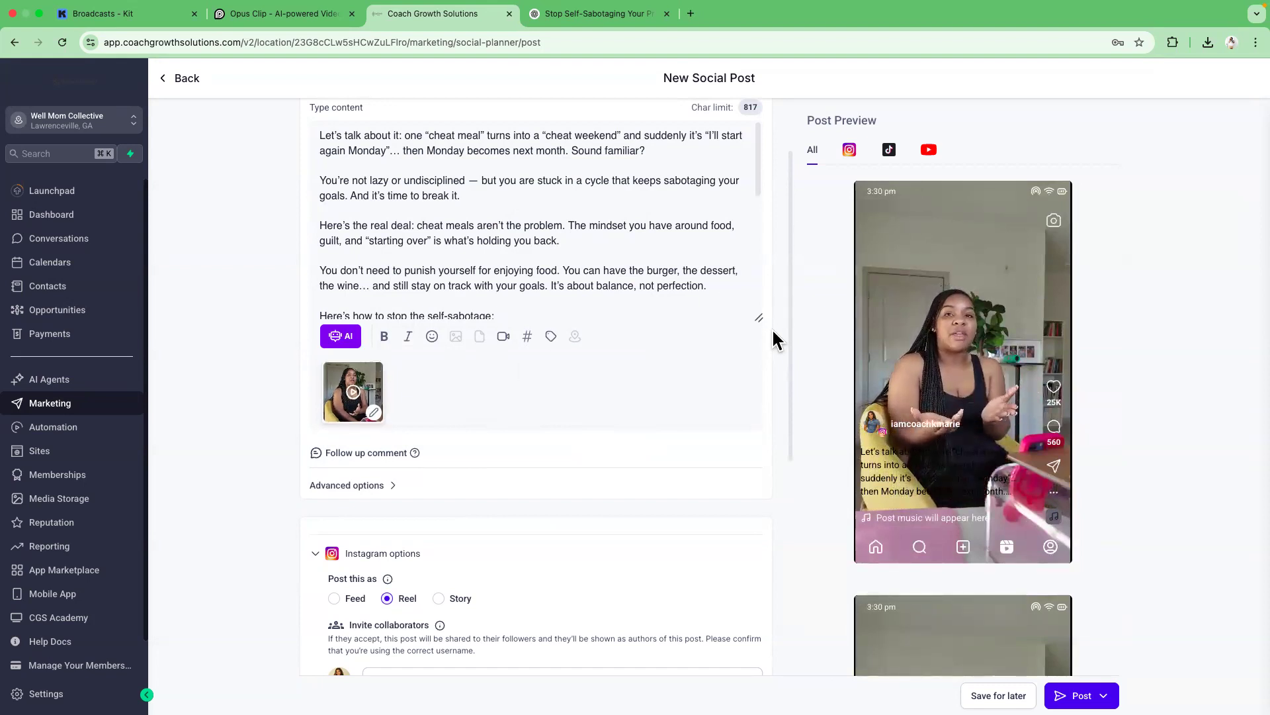
Publish the post immediately with Post Now and view it in the planner list.
left_click(378, 452)
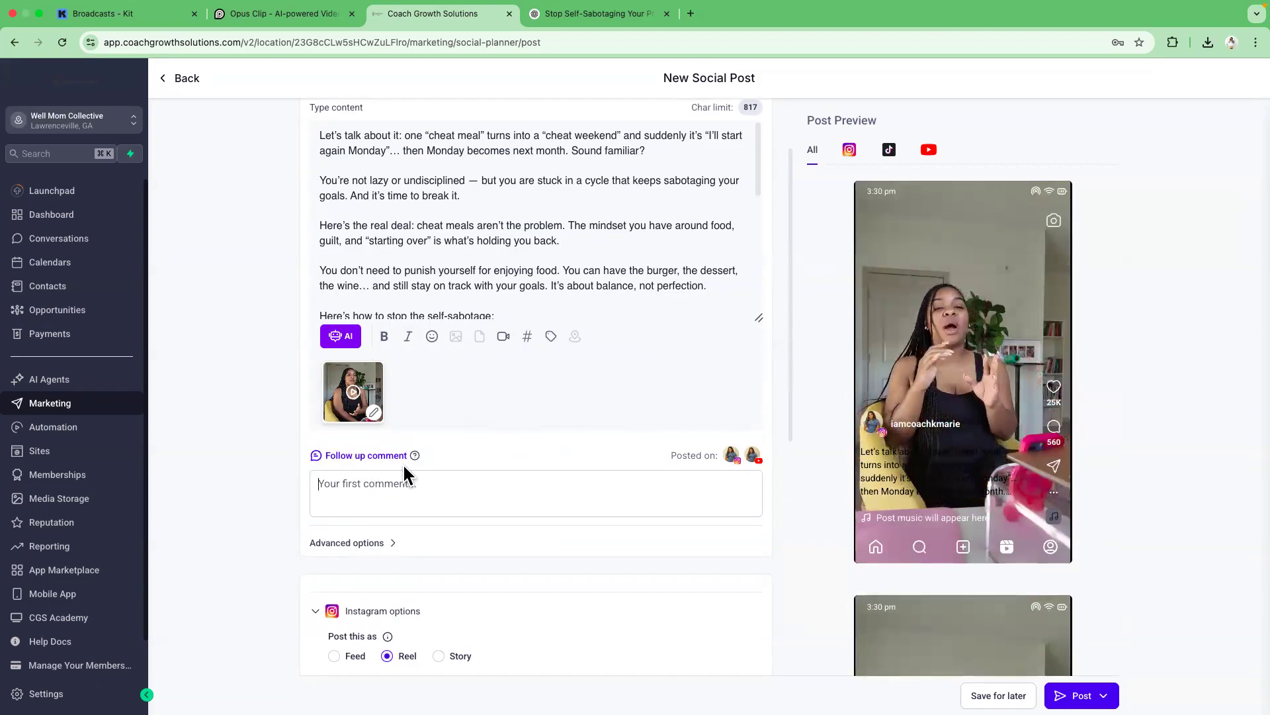
mouse_move(415, 457)
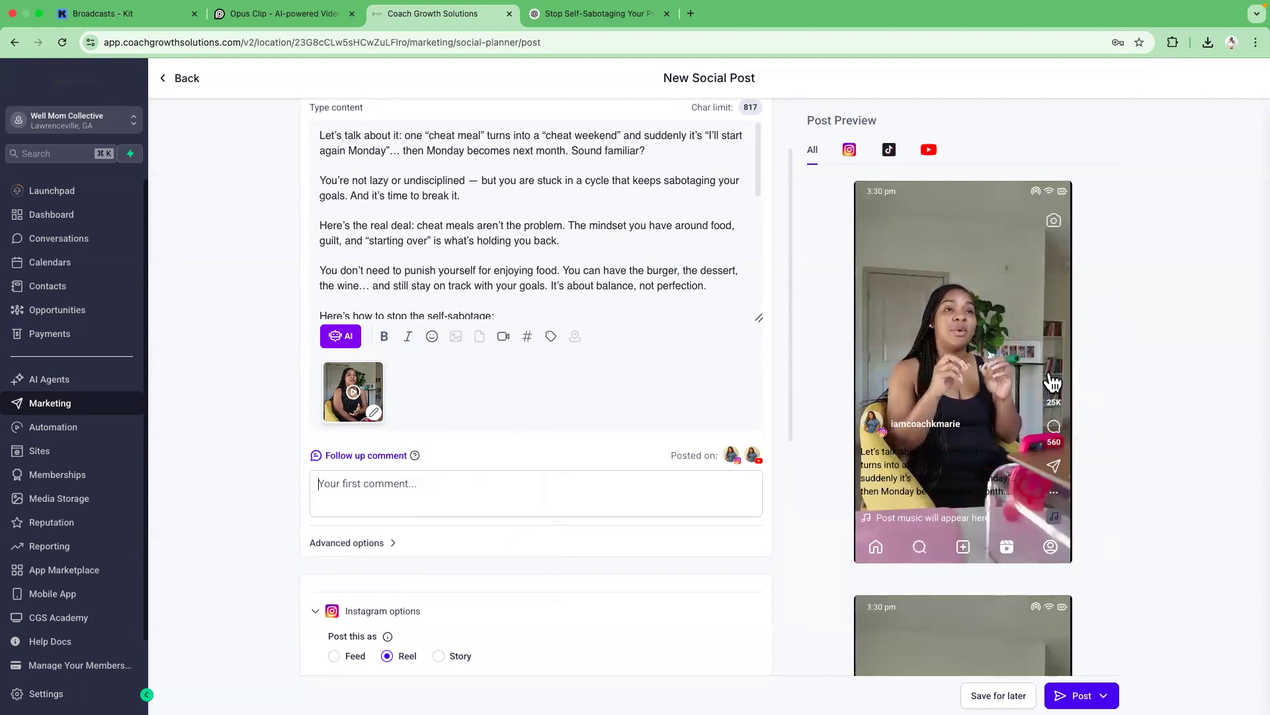
scroll(788, 232, "down", 6)
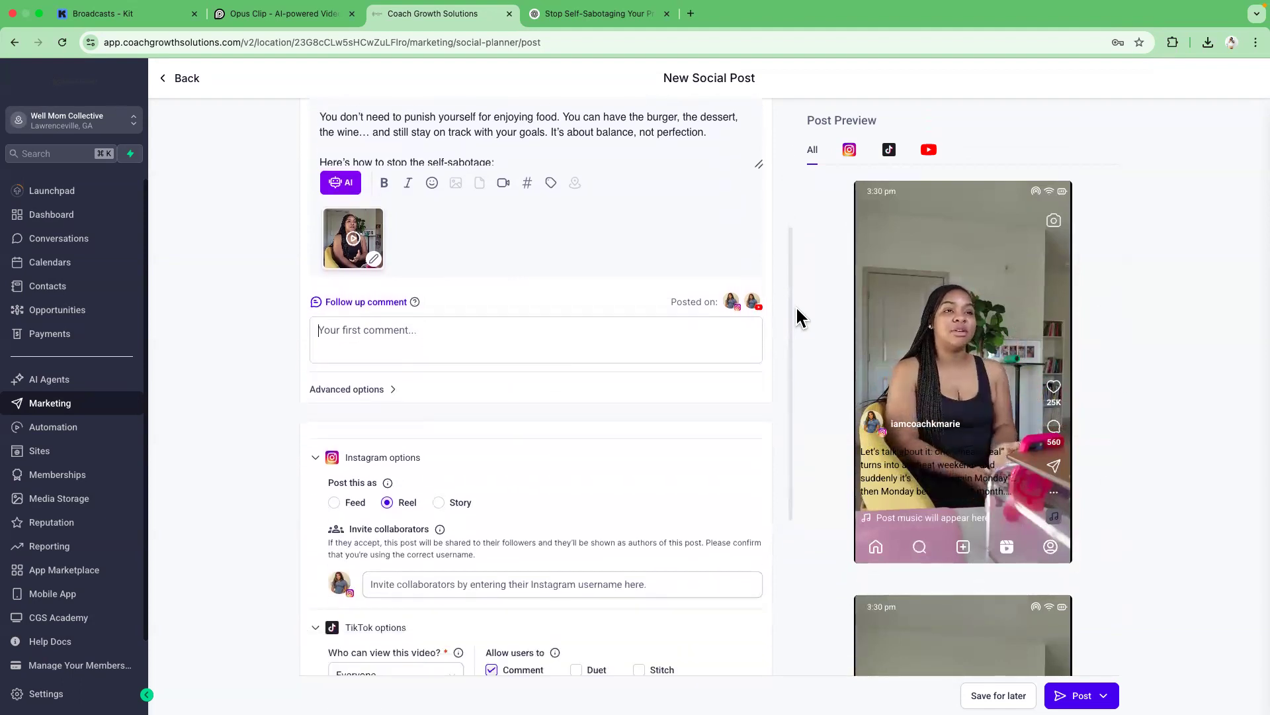
scroll(792, 371, "down", 2)
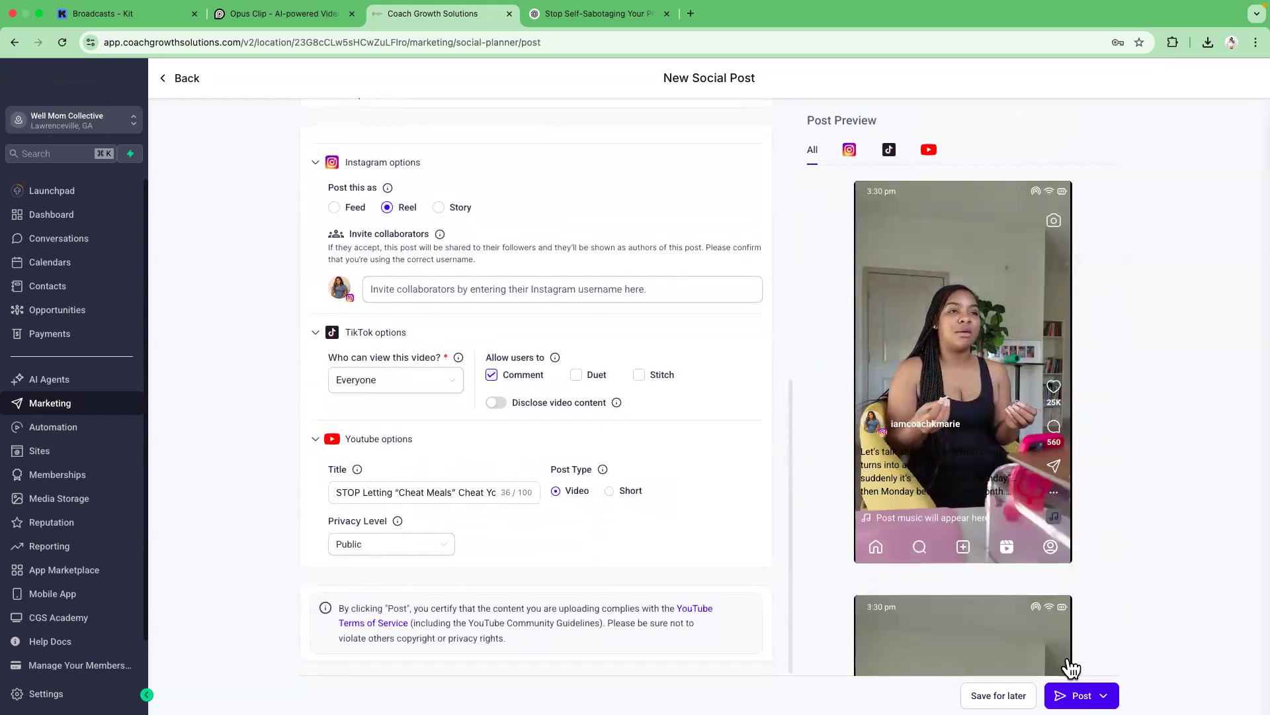
left_click(1102, 695)
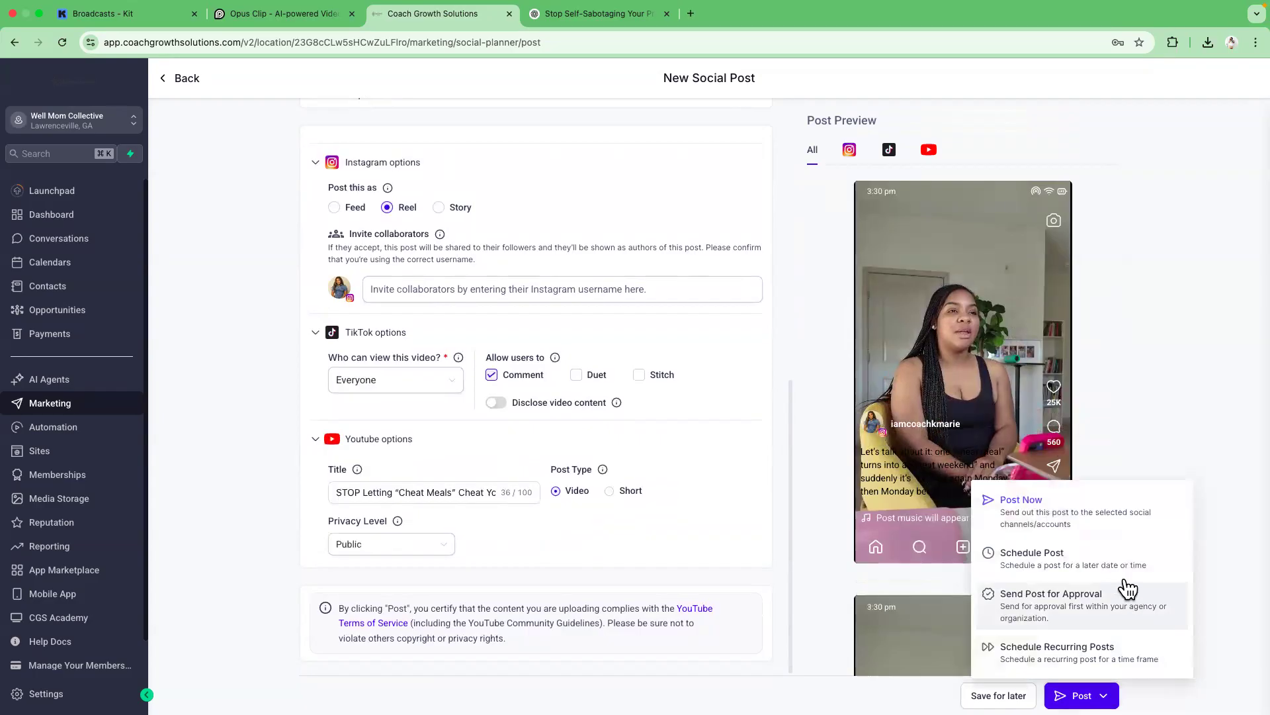
left_click(1104, 516)
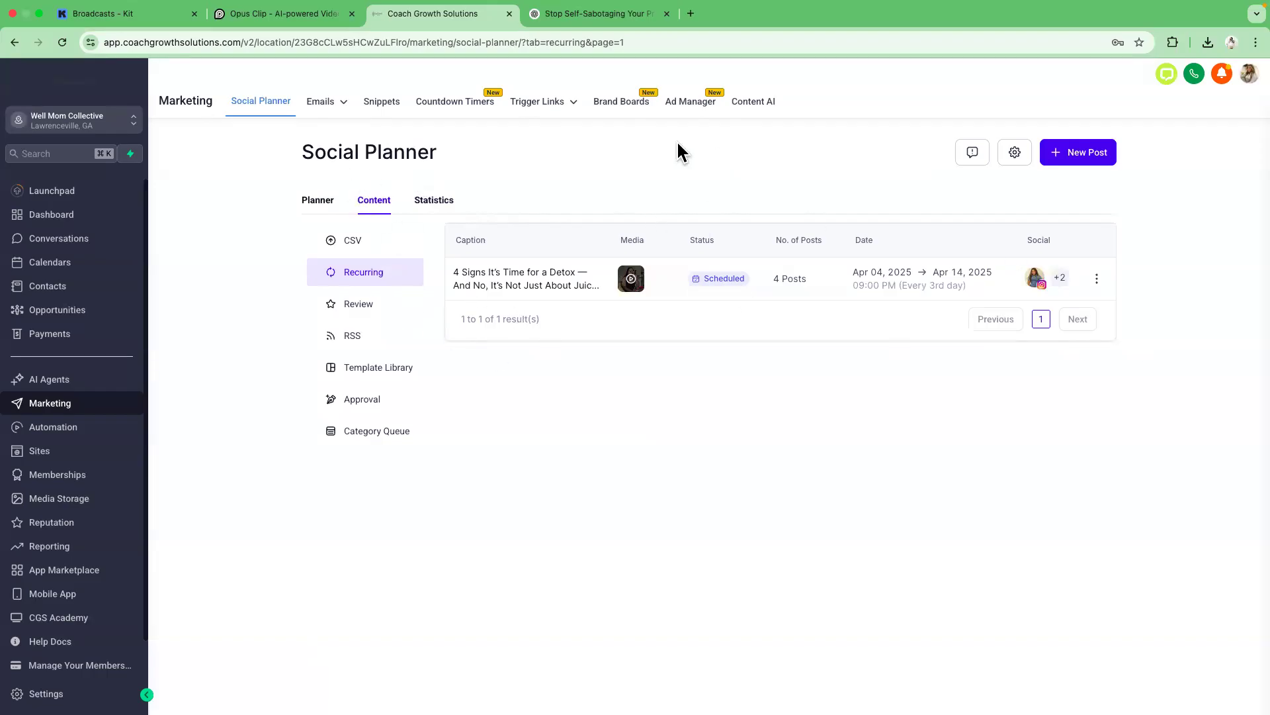
left_click(320, 199)
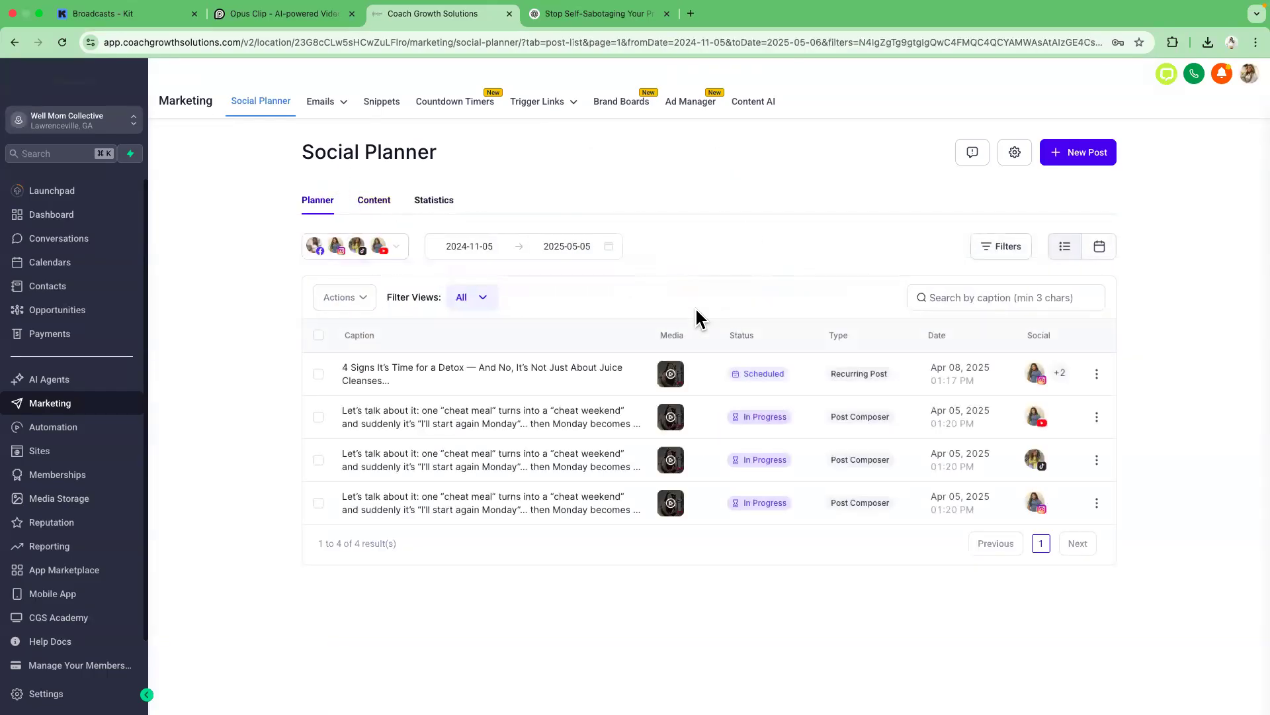